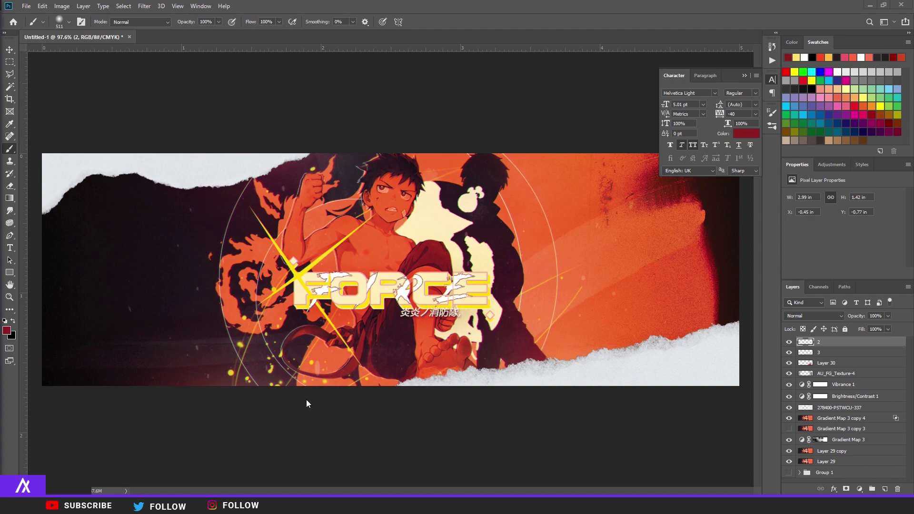
{"action": "scroll", "coordinate": [357, 292], "scroll_direction": "up", "scroll_amount": 5}
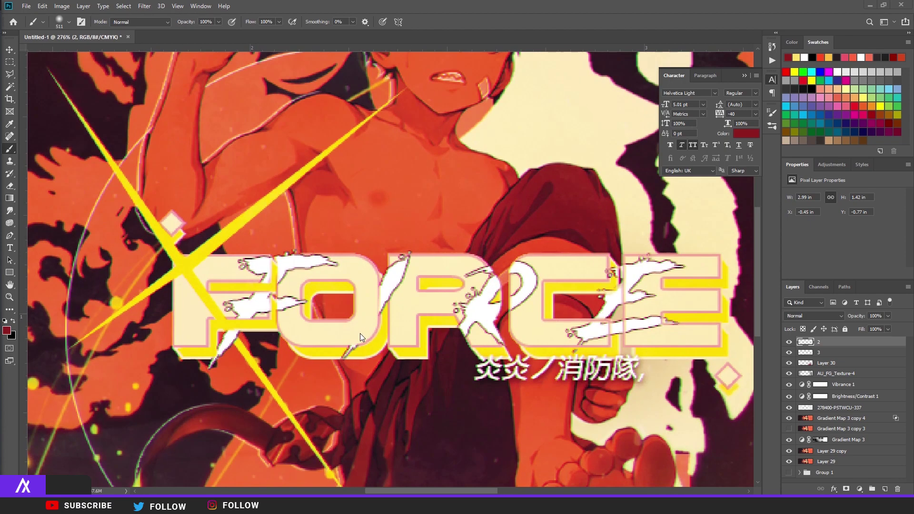
{"action": "scroll", "coordinate": [593, 343], "scroll_direction": "down", "scroll_amount": 2}
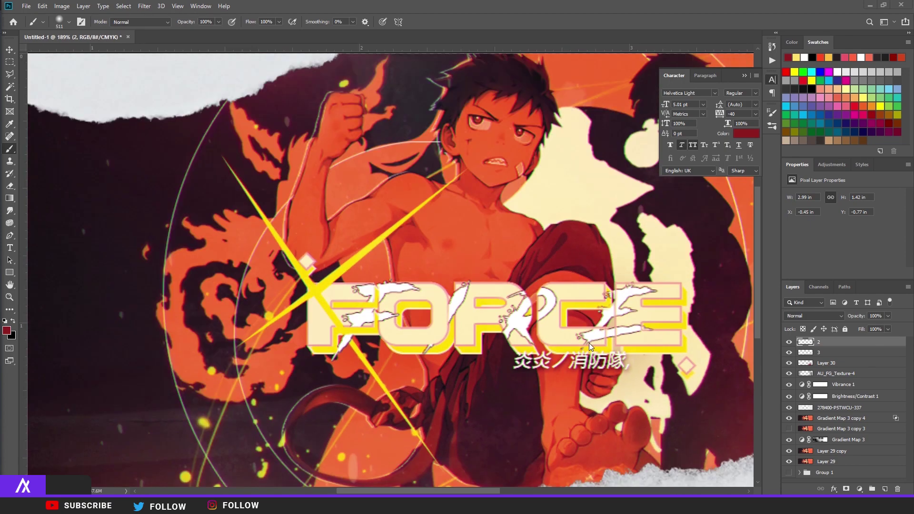
{"action": "scroll", "coordinate": [453, 338], "scroll_direction": "down", "scroll_amount": 3}
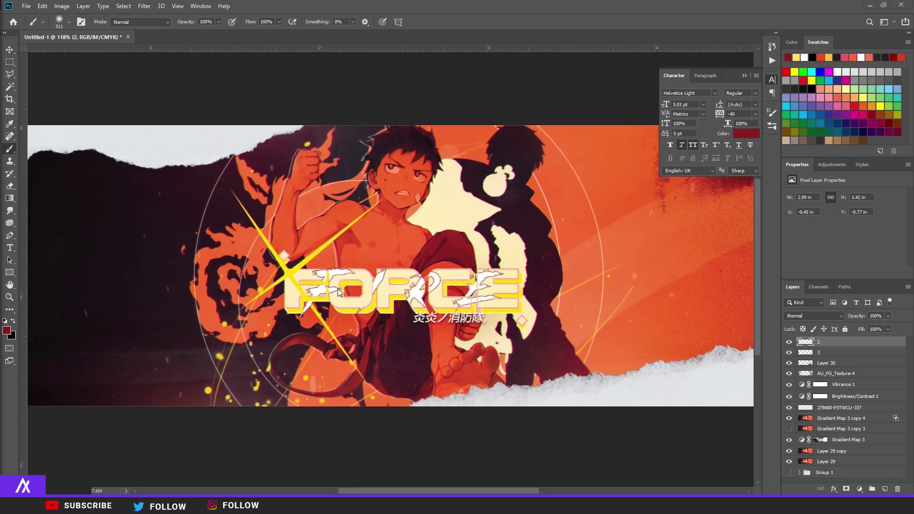
{"action": "scroll", "coordinate": [353, 302], "scroll_direction": "up", "scroll_amount": 1}
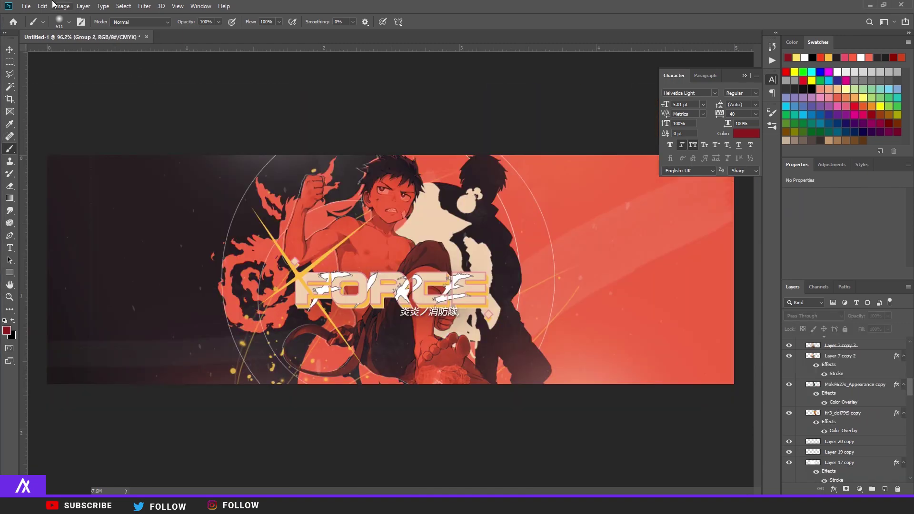
Review the size, resolution and color mode settings for creating a new document.
{"action": "left_click", "coordinate": [26, 5]}
{"action": "left_click", "coordinate": [32, 15]}
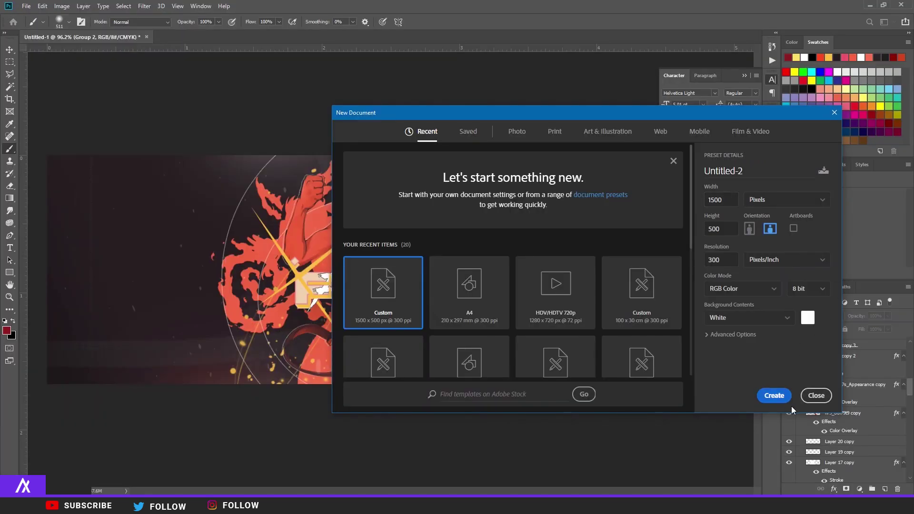
{"action": "left_click", "coordinate": [805, 398]}
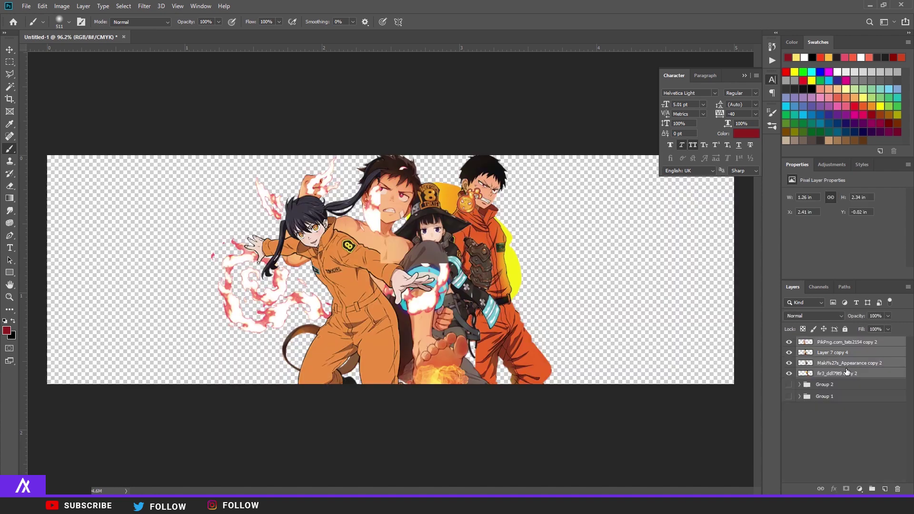
Hide all the character layers except Layer 7 copy 4, and move its shirtless figure to the middle of the canvas.
{"action": "left_click", "coordinate": [842, 362]}
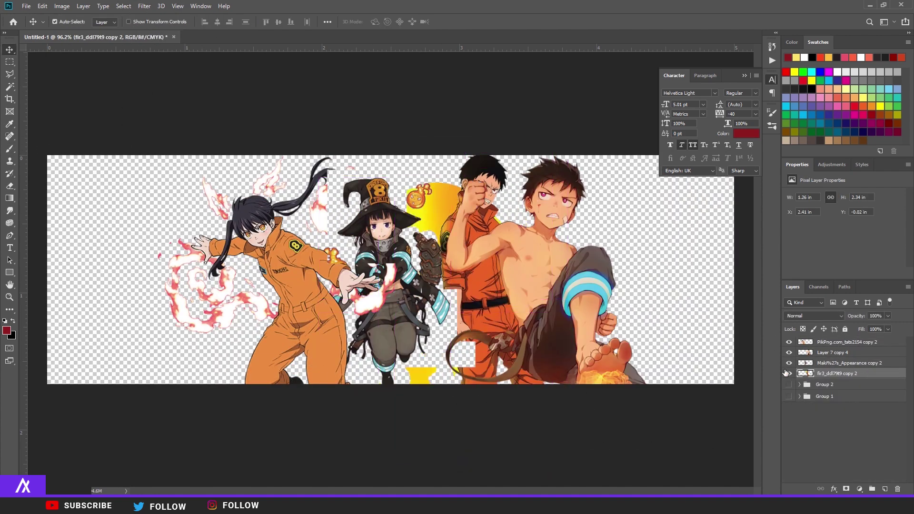
{"action": "left_click", "coordinate": [788, 362]}
{"action": "left_click", "coordinate": [788, 352]}
{"action": "left_click_drag", "start_coordinate": [788, 341], "coordinate": [789, 373]}
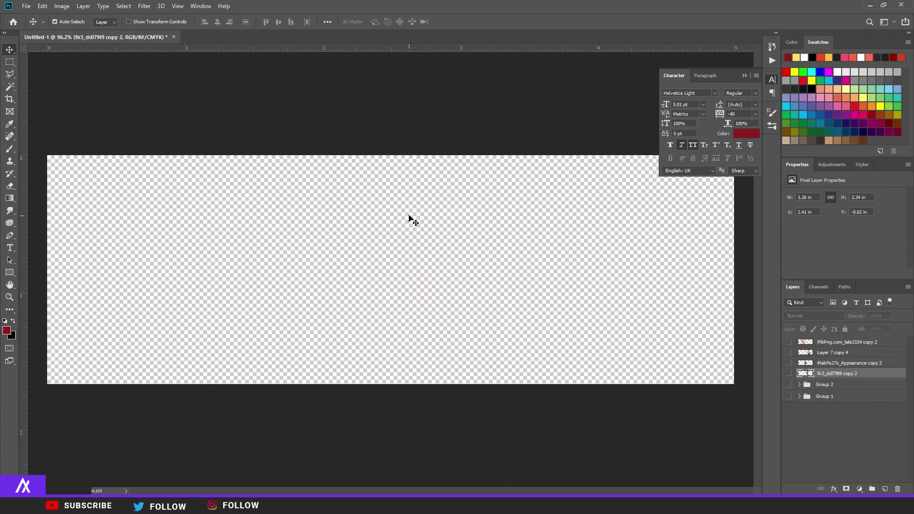
{"action": "left_click", "coordinate": [788, 352]}
{"action": "left_click_drag", "start_coordinate": [583, 317], "coordinate": [419, 311]}
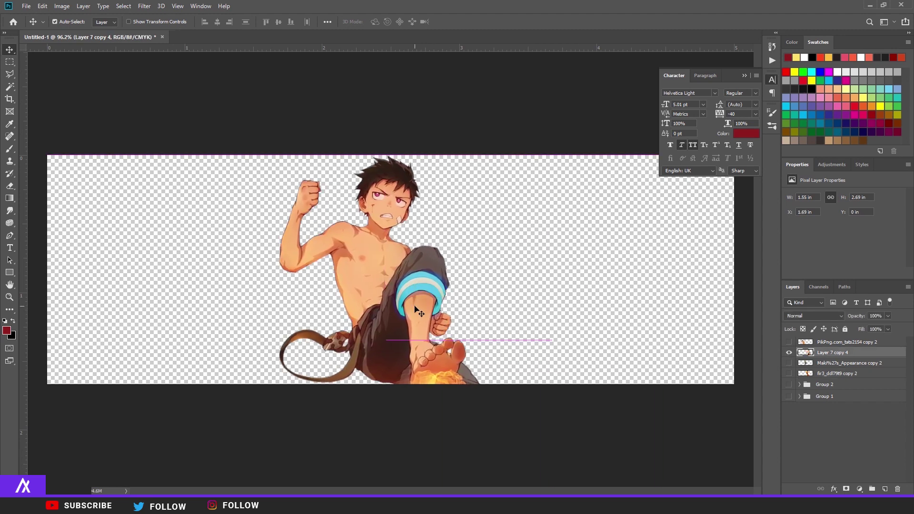
Transform the shirtless figure with a slight reduction in size and a slight counterclockwise rotation.
{"action": "key", "text": "ctrl+t"}
{"action": "key", "text": "ctrl+0"}
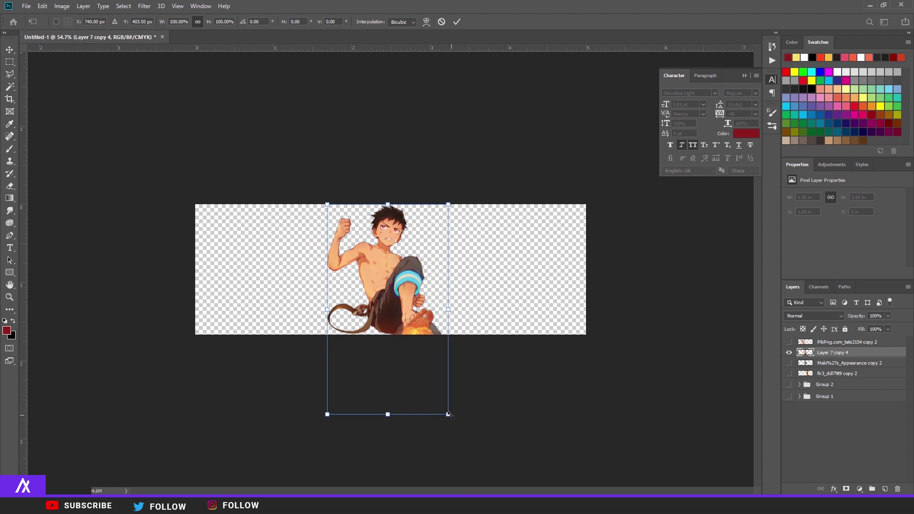
{"action": "left_click_drag", "start_coordinate": [449, 415], "coordinate": [435, 378]}
{"action": "left_click_drag", "start_coordinate": [480, 337], "coordinate": [483, 332]}
{"action": "key", "text": "Return"}
{"action": "key", "text": "Return"}
{"action": "scroll", "coordinate": [395, 267], "scroll_direction": "up", "scroll_amount": 3}
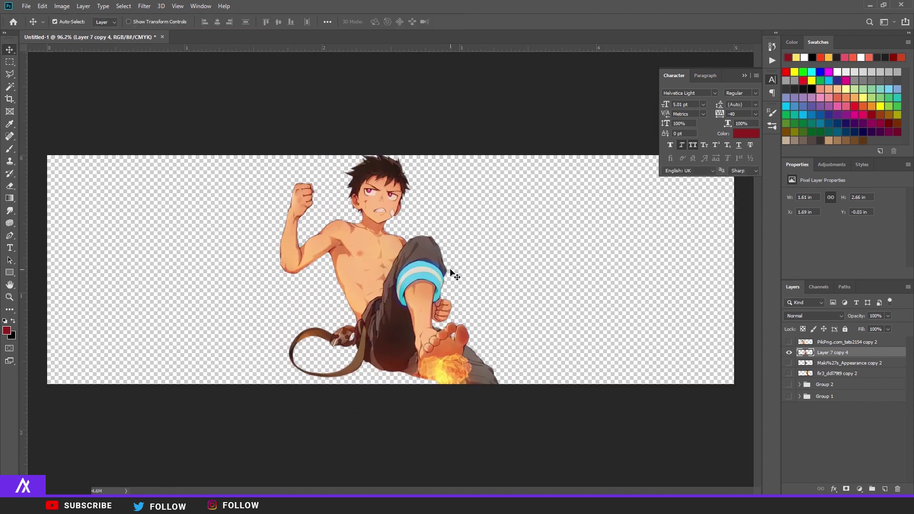
Add a new layer above Group 2 and fill it with a dark brown sampled from the figure's trousers.
{"action": "scroll", "coordinate": [359, 281], "scroll_direction": "up", "scroll_amount": 1}
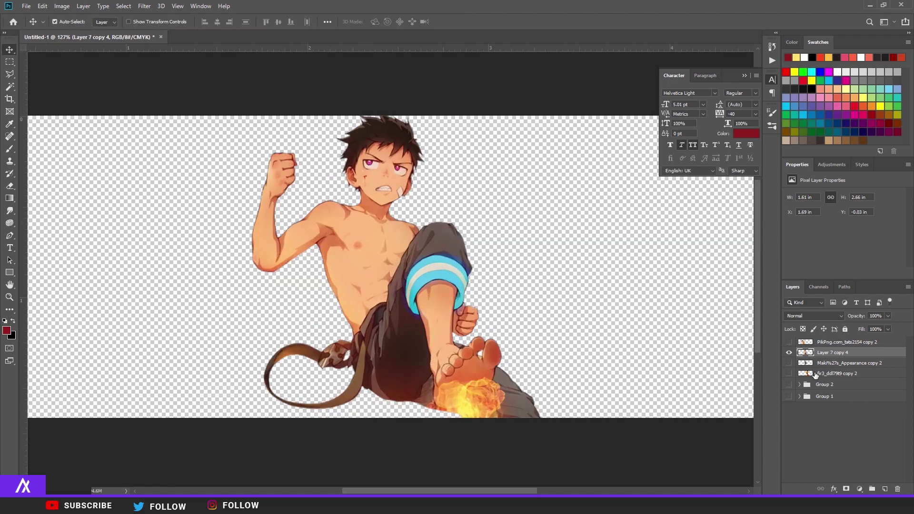
{"action": "left_click", "coordinate": [827, 387]}
{"action": "left_click", "coordinate": [884, 489]}
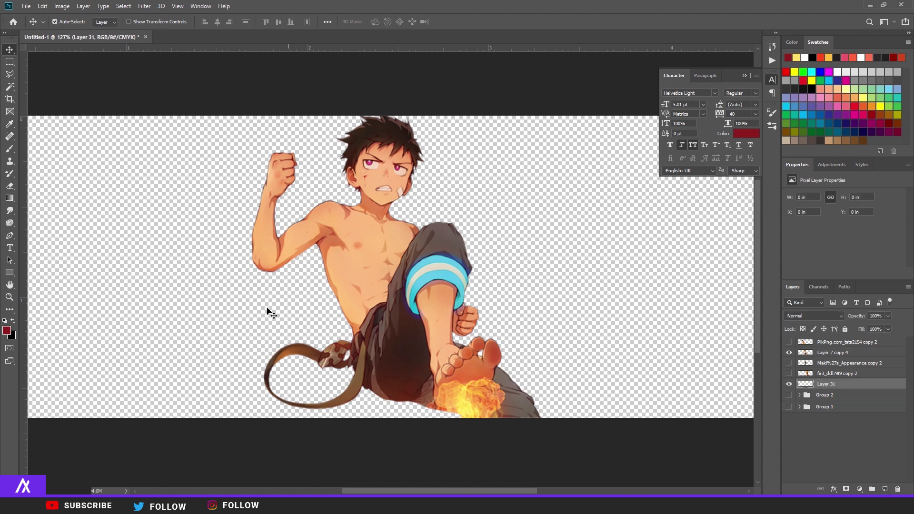
{"action": "left_click", "coordinate": [7, 331]}
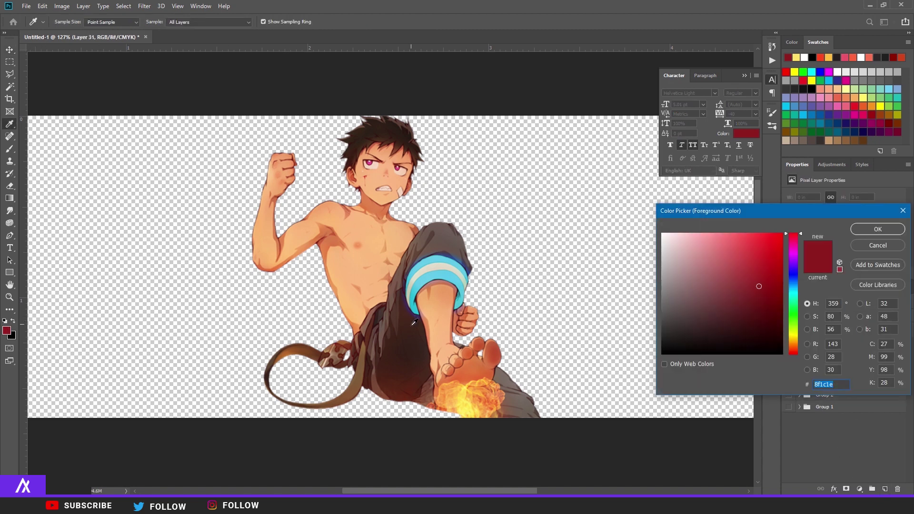
{"action": "left_click", "coordinate": [418, 350]}
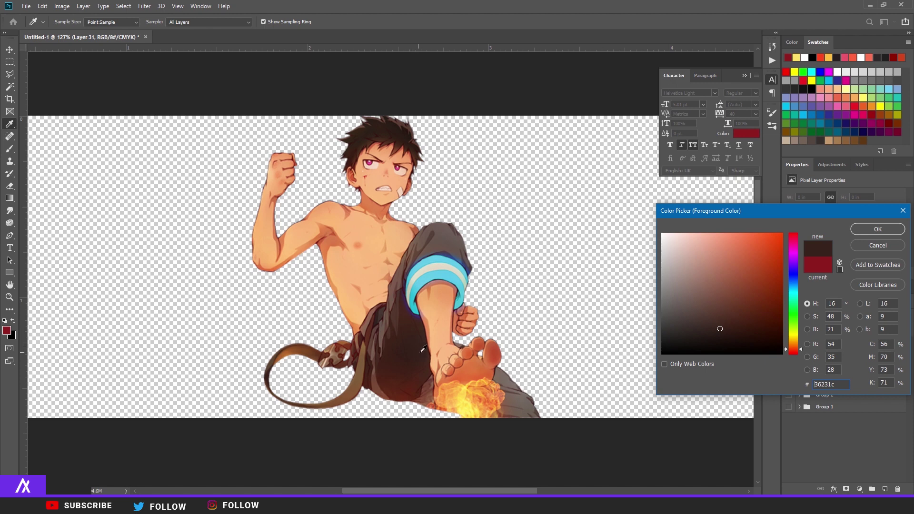
{"action": "left_click", "coordinate": [380, 316]}
{"action": "left_click", "coordinate": [868, 230]}
{"action": "key", "text": "alt+BackSpace"}
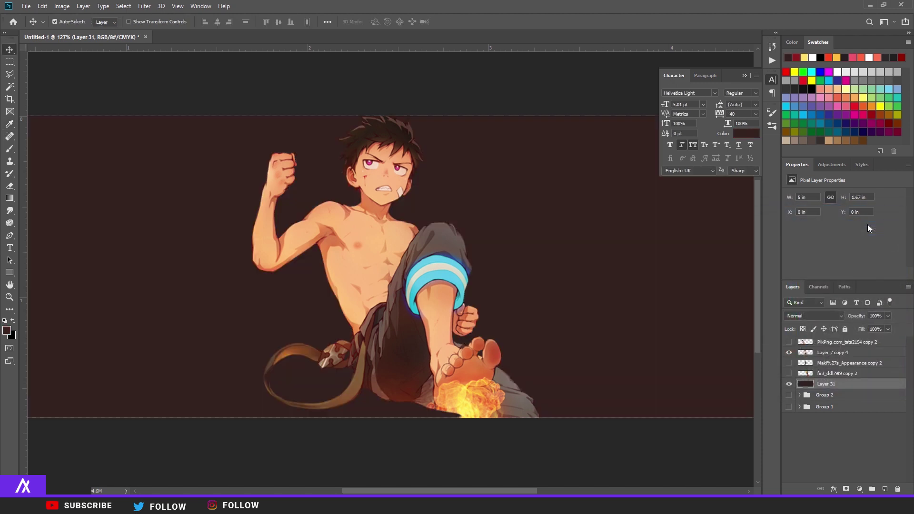
{"action": "key", "text": "v"}
Add a new layer above the dark brown fill and outline the canvas area right of the figure's face and foot with the Polygonal Lasso.
{"action": "scroll", "coordinate": [437, 279], "scroll_direction": "down", "scroll_amount": 3}
{"action": "scroll", "coordinate": [437, 278], "scroll_direction": "up", "scroll_amount": 2}
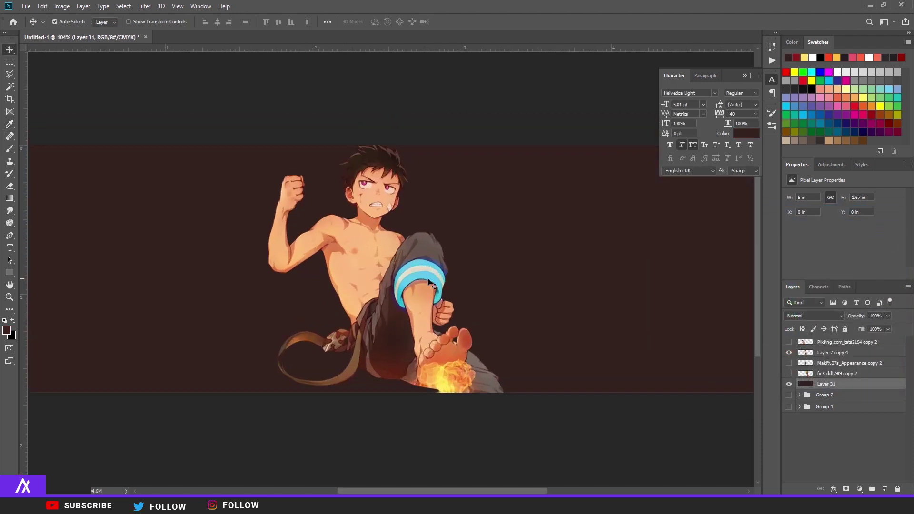
{"action": "scroll", "coordinate": [483, 282], "scroll_direction": "up", "scroll_amount": 1}
{"action": "left_click", "coordinate": [884, 489]}
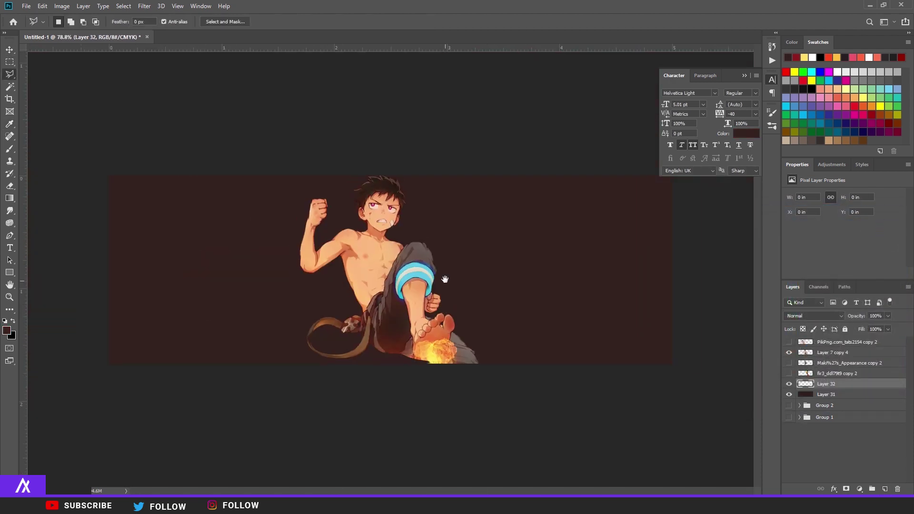
{"action": "scroll", "coordinate": [420, 273], "scroll_direction": "down", "scroll_amount": 2}
{"action": "key", "text": "l"}
{"action": "left_click", "coordinate": [383, 169]}
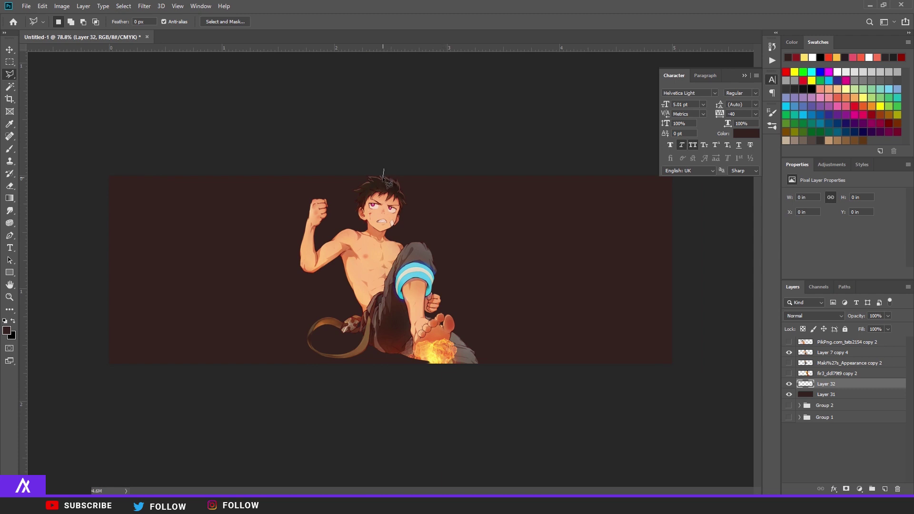
{"action": "left_click", "coordinate": [376, 278]}
{"action": "left_click", "coordinate": [482, 391]}
{"action": "left_click", "coordinate": [671, 395]}
{"action": "left_click", "coordinate": [709, 374]}
{"action": "left_click", "coordinate": [703, 274]}
{"action": "left_click", "coordinate": [685, 208]}
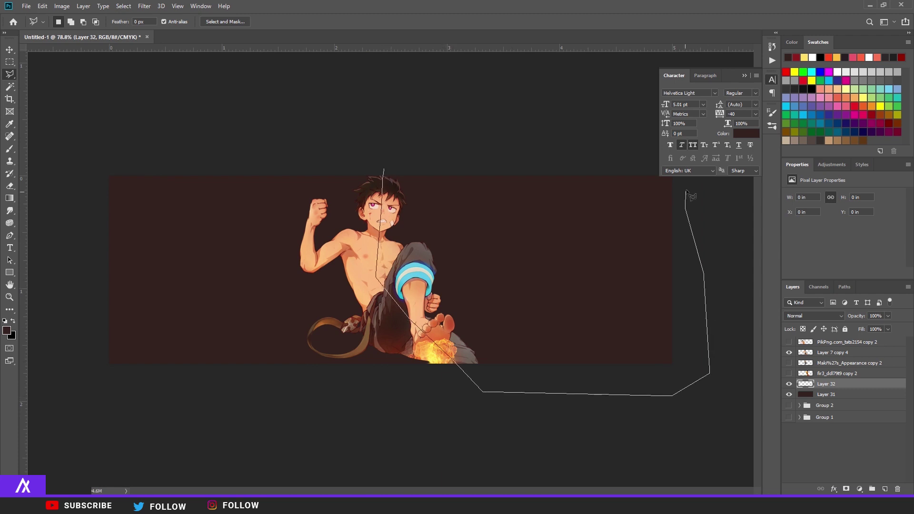
{"action": "left_click", "coordinate": [686, 184]}
{"action": "left_click", "coordinate": [421, 141]}
{"action": "left_click", "coordinate": [383, 168]}
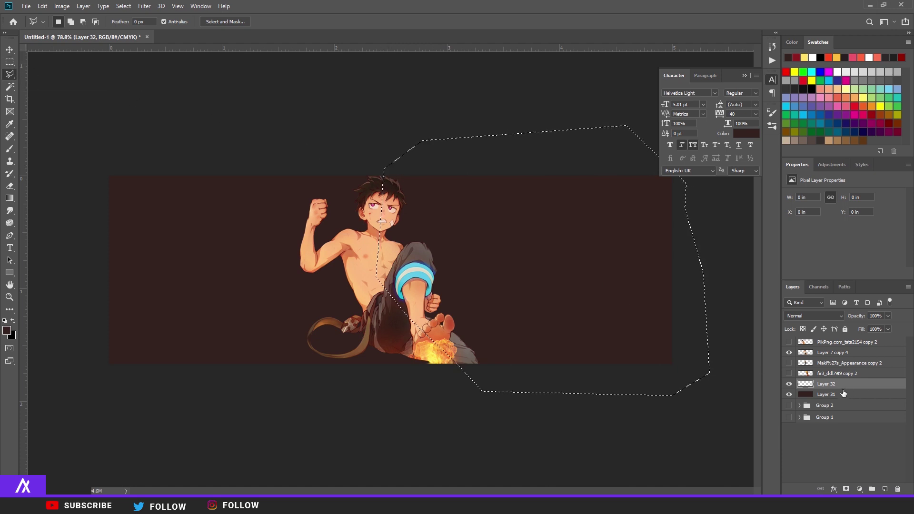
Fill the selected area with light blue #2ce0ff and remove the selection.
{"action": "left_click", "coordinate": [6, 330]}
{"action": "type", "text": "2ce0ff"}
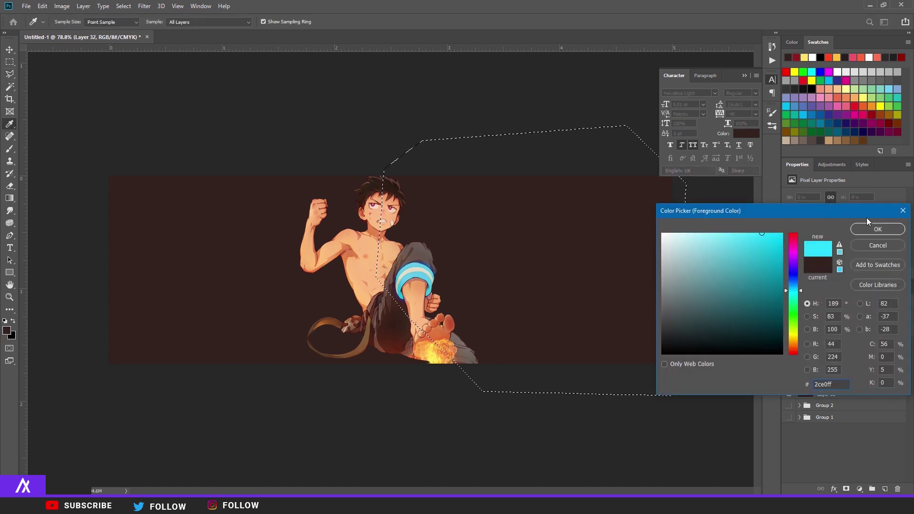
{"action": "left_click", "coordinate": [868, 228]}
{"action": "key", "text": "alt+BackSpace"}
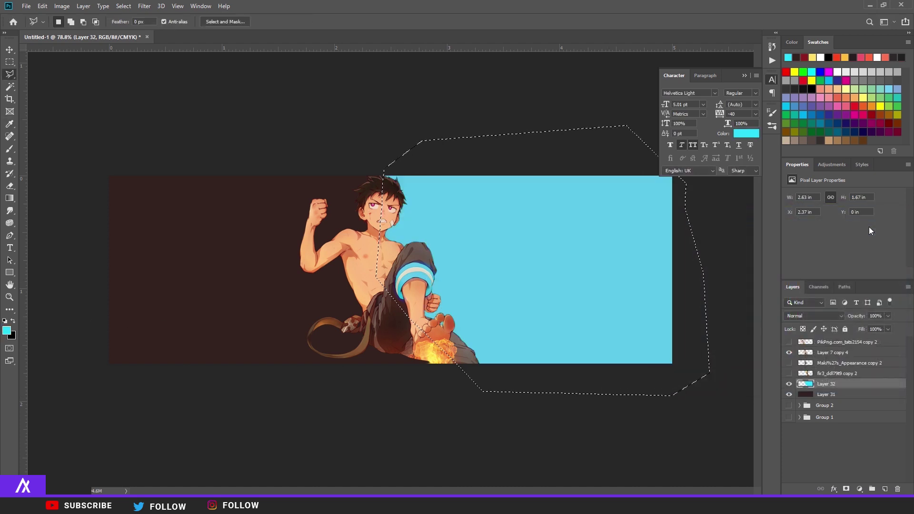
{"action": "key", "text": "ctrl+d"}
{"action": "scroll", "coordinate": [450, 184], "scroll_direction": "down", "scroll_amount": 1}
{"action": "scroll", "coordinate": [442, 188], "scroll_direction": "up", "scroll_amount": 3}
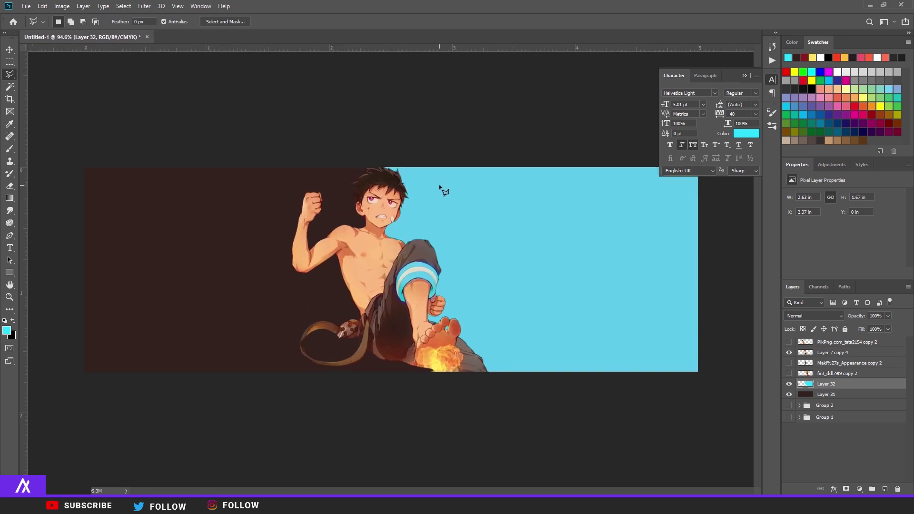
{"action": "scroll", "coordinate": [425, 434], "scroll_direction": "up", "scroll_amount": 4}
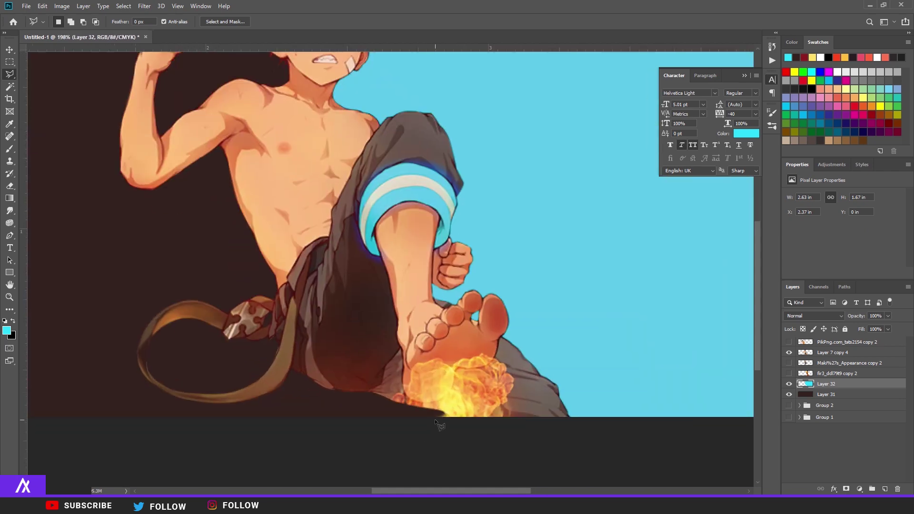
{"action": "scroll", "coordinate": [423, 415], "scroll_direction": "down", "scroll_amount": 5}
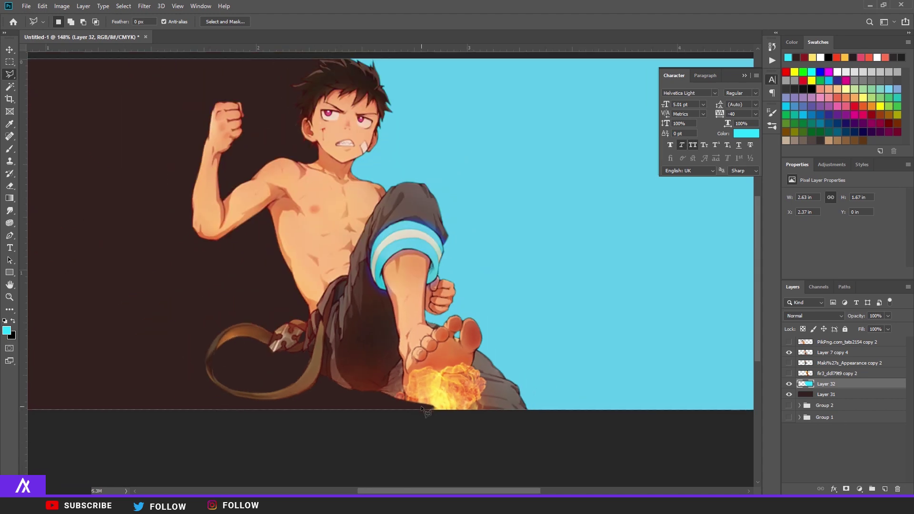
{"action": "scroll", "coordinate": [414, 272], "scroll_direction": "up", "scroll_amount": 3}
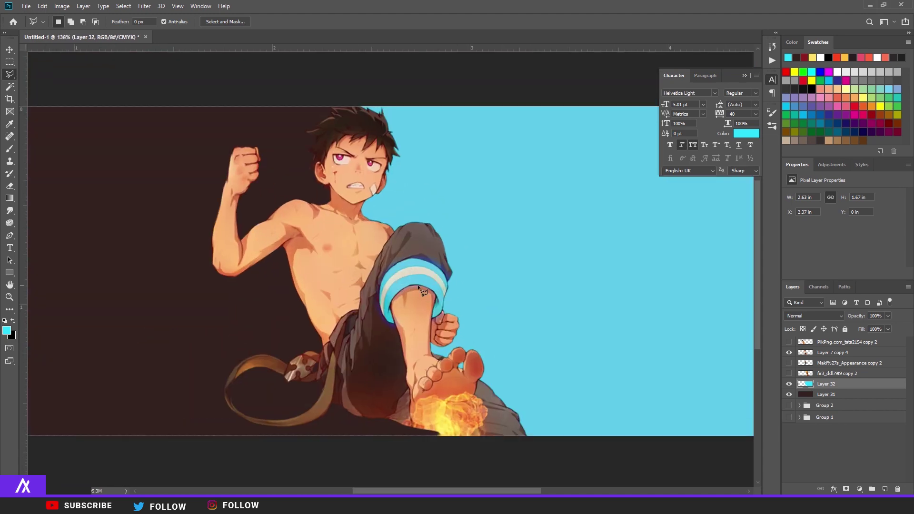
{"action": "scroll", "coordinate": [404, 291], "scroll_direction": "down", "scroll_amount": 4}
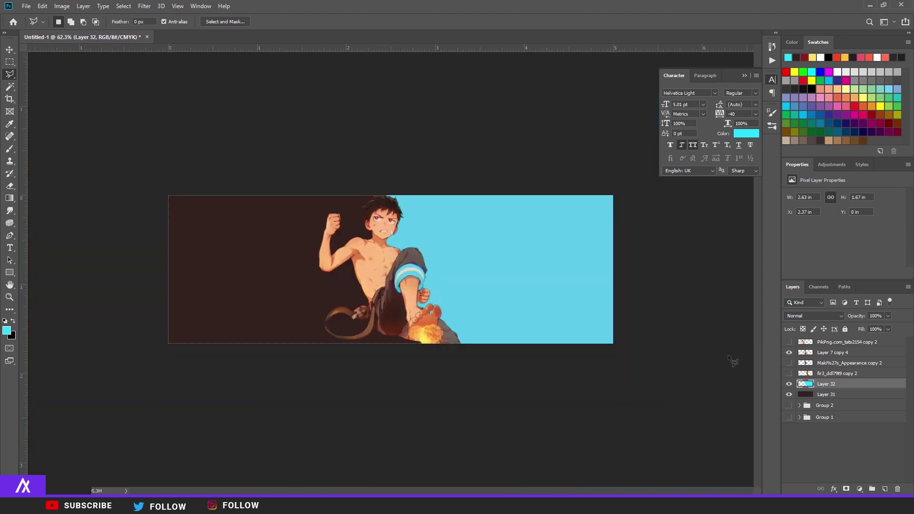
Show the layer of the character in the orange suit and flip it horizontally.
{"action": "left_click", "coordinate": [789, 373]}
{"action": "left_click", "coordinate": [828, 373]}
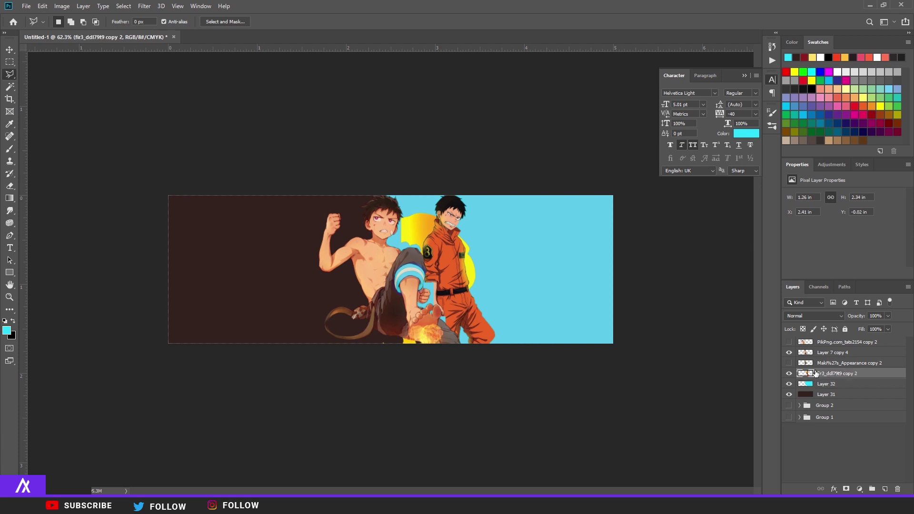
{"action": "key", "text": "ctrl+t"}
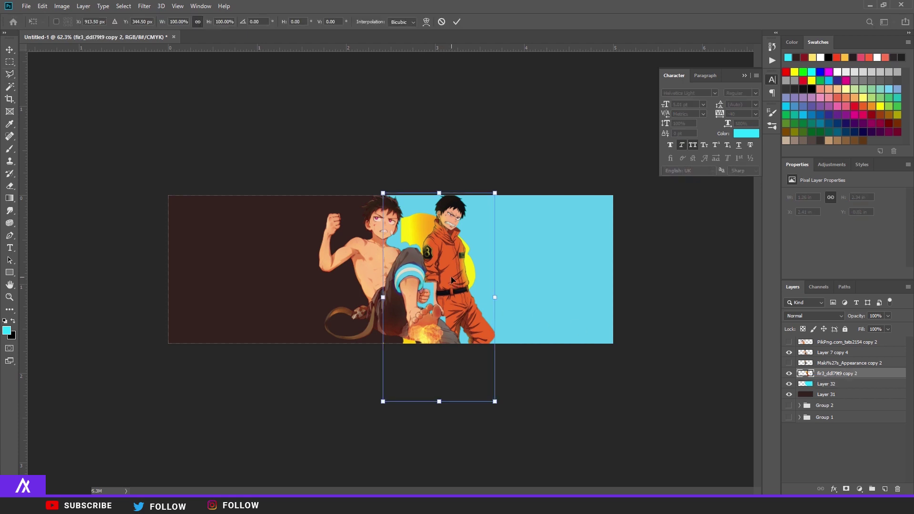
{"action": "right_click", "coordinate": [451, 280]}
{"action": "left_click", "coordinate": [478, 393]}
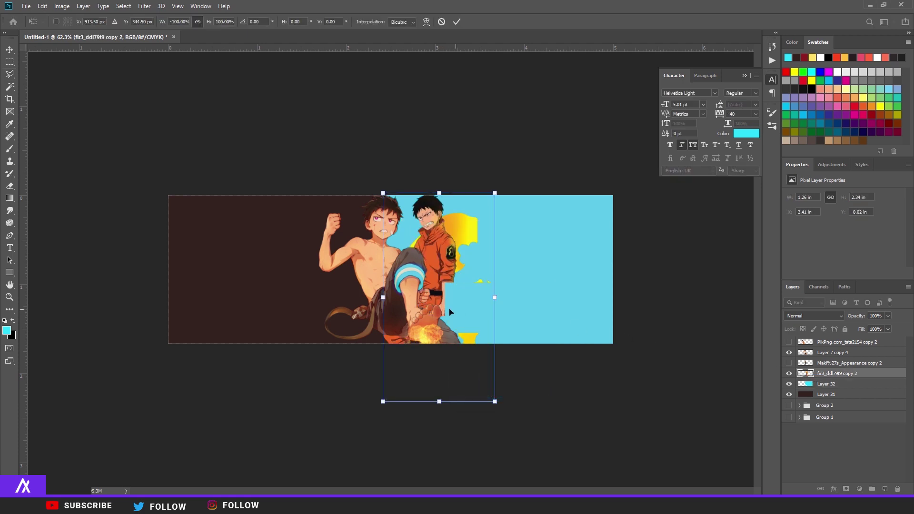
Place the orange-suited character behind the main figure's raised arm, rotated about 13.8° counterclockwise and scaled to about 106.5%.
{"action": "left_click_drag", "start_coordinate": [431, 298], "coordinate": [430, 284]}
{"action": "mouse_move", "coordinate": [407, 306]}
{"action": "left_mouse_down"}
{"action": "mouse_move", "coordinate": [421, 309]}
{"action": "mouse_move", "coordinate": [408, 314]}
{"action": "left_mouse_up"}
{"action": "scroll", "coordinate": [389, 270], "scroll_direction": "up", "scroll_amount": 3}
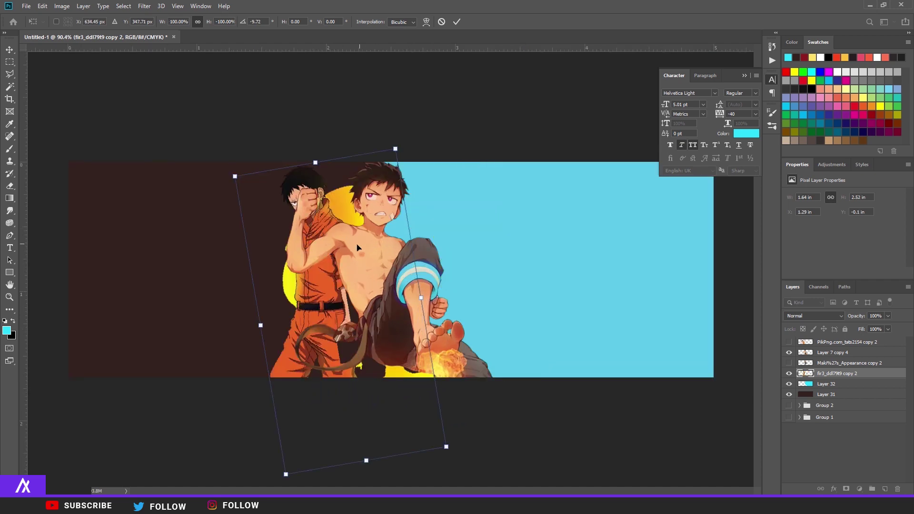
{"action": "left_click_drag", "start_coordinate": [352, 249], "coordinate": [383, 258]}
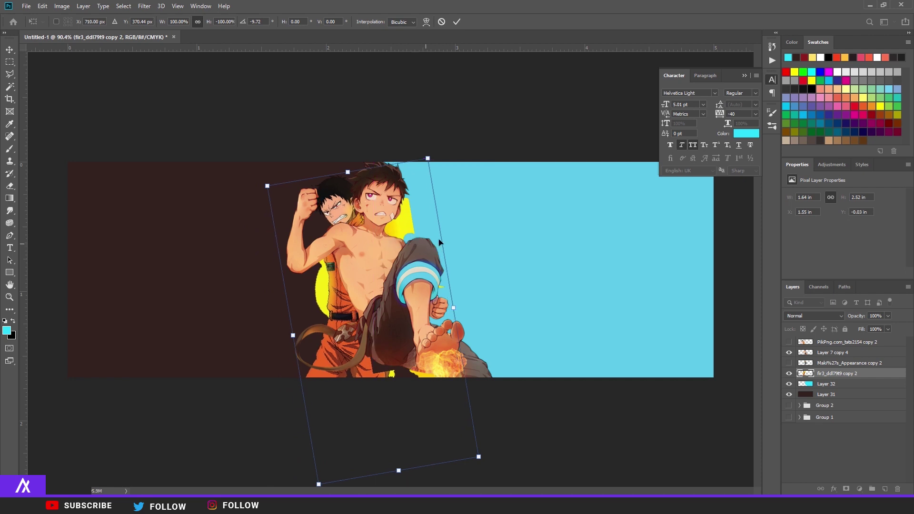
{"action": "left_click_drag", "start_coordinate": [441, 233], "coordinate": [437, 225]}
{"action": "left_click_drag", "start_coordinate": [453, 226], "coordinate": [450, 215]}
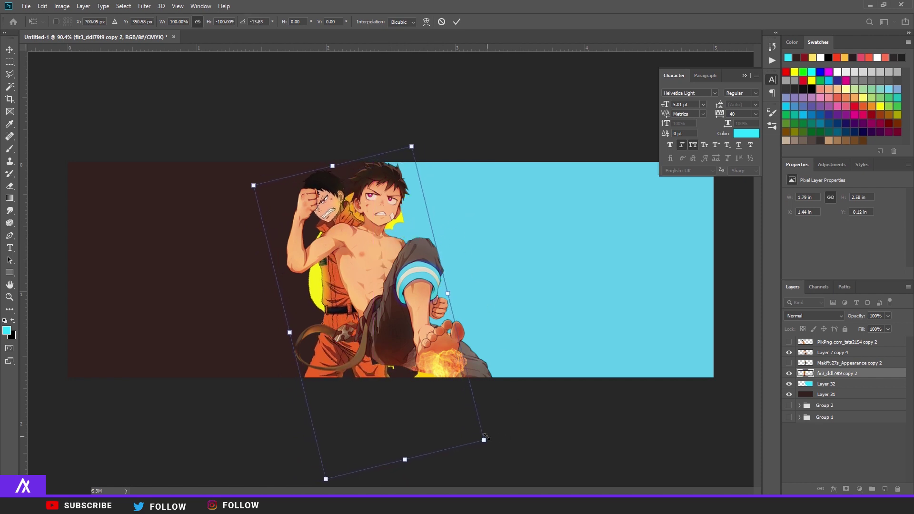
{"action": "left_click_drag", "start_coordinate": [485, 436], "coordinate": [464, 424]}
{"action": "key", "text": "Return"}
{"action": "key", "text": "l"}
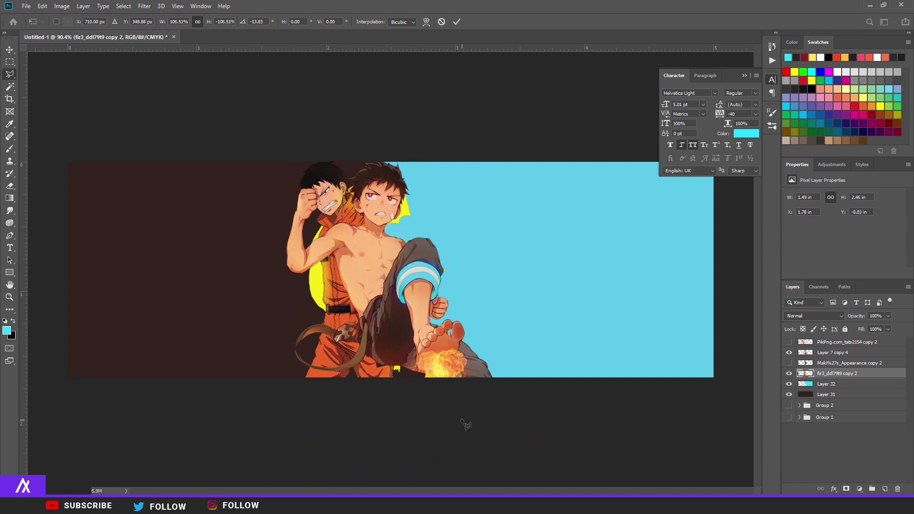
{"action": "left_click", "coordinate": [10, 49]}
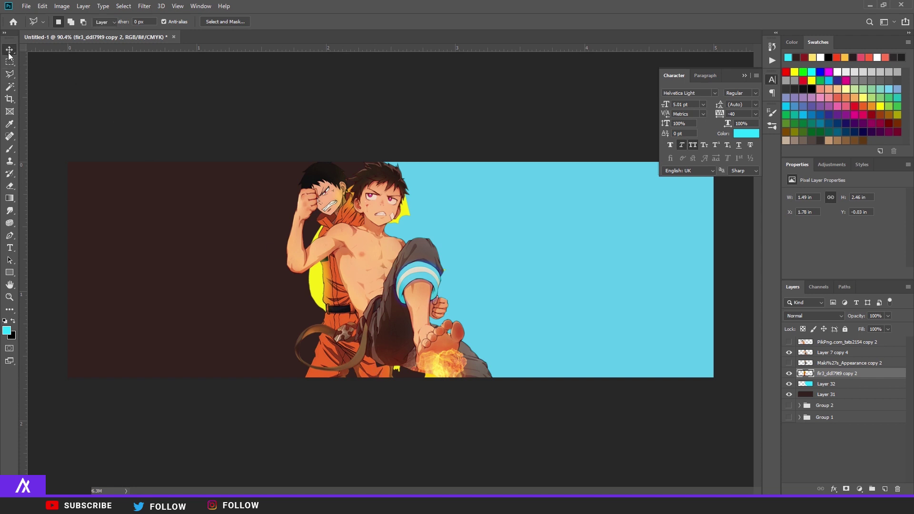
Nudge the orange-suited character up to a vertical position of about -0.07 in.
{"action": "key", "text": "Up"}
{"action": "key", "text": "Up"}
{"action": "key", "text": "Up"}
{"action": "key", "text": "Up"}
{"action": "key", "text": "Up"}
{"action": "key", "text": "Up"}
{"action": "key", "text": "Up"}
{"action": "key", "text": "Up"}
{"action": "key", "text": "Up"}
{"action": "key", "text": "Up"}
{"action": "key", "text": "Up"}
{"action": "key", "text": "Up"}
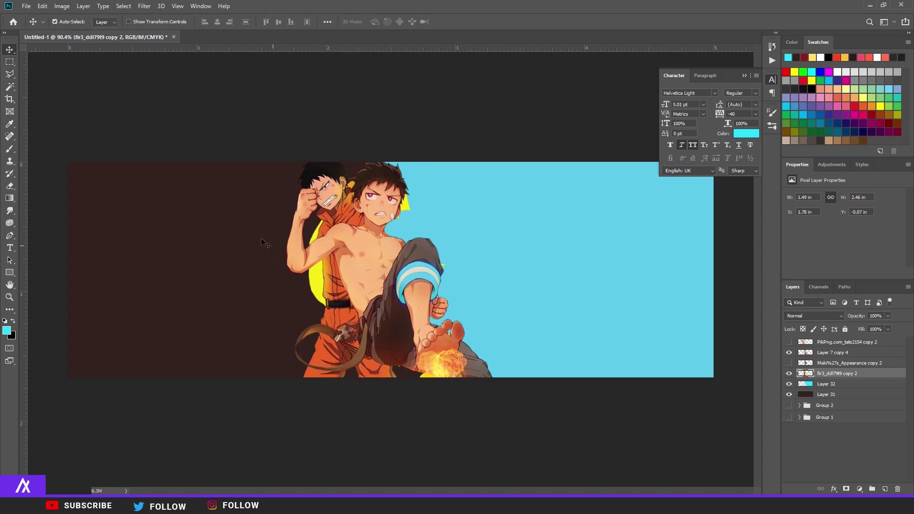
Erase the orange-suited character's yellow cape bits sticking out beside the main figure's face and raised knee.
{"action": "left_click", "coordinate": [10, 62]}
{"action": "left_click_drag", "start_coordinate": [447, 222], "coordinate": [386, 186]}
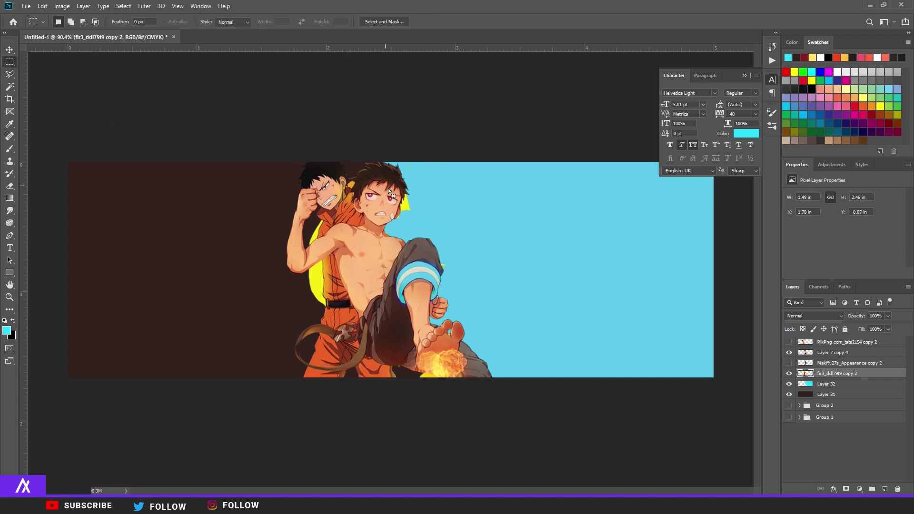
{"action": "left_click_drag", "start_coordinate": [457, 298], "coordinate": [422, 252]}
{"action": "scroll", "coordinate": [438, 365], "scroll_direction": "up", "scroll_amount": 3}
{"action": "scroll", "coordinate": [423, 335], "scroll_direction": "down", "scroll_amount": 3}
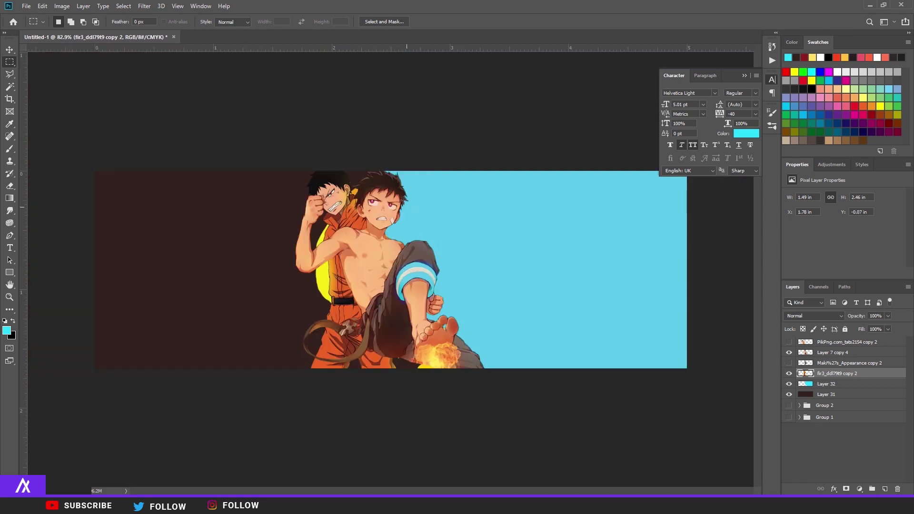
Apply a Color Overlay in the background's light blue #2ce0ff to the orange-suited character's layer.
{"action": "double_click", "coordinate": [880, 377]}
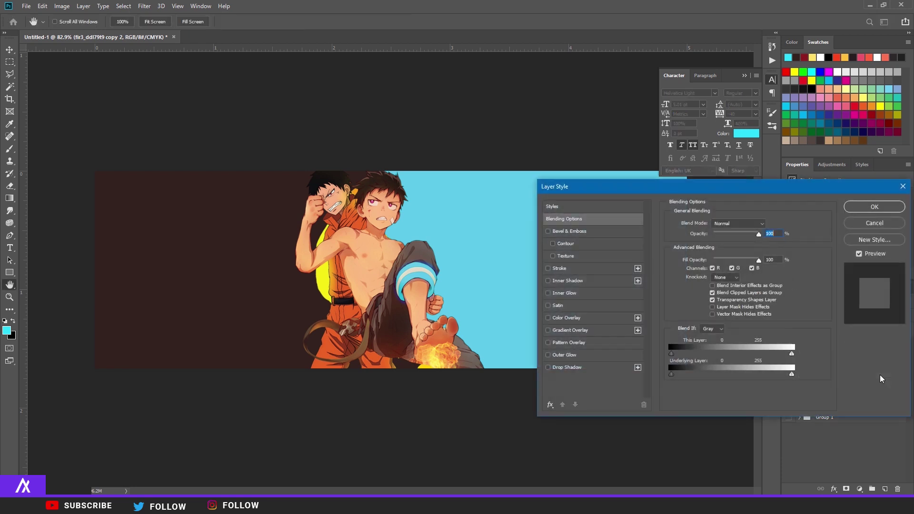
{"action": "left_click", "coordinate": [567, 316]}
{"action": "left_click", "coordinate": [767, 224]}
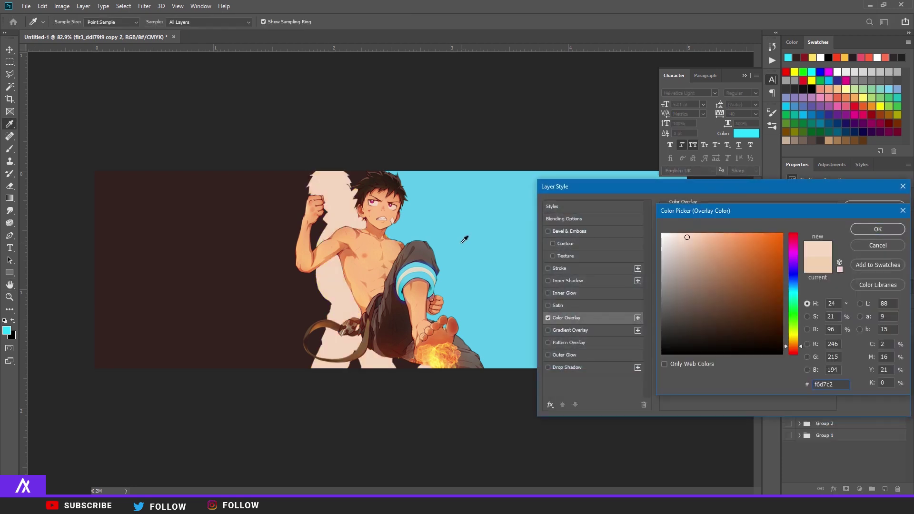
{"action": "left_click", "coordinate": [462, 242]}
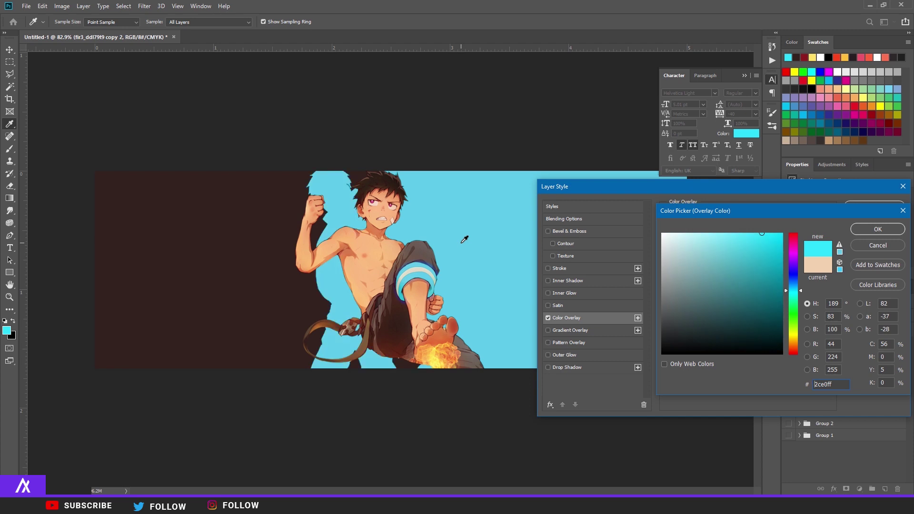
{"action": "left_click", "coordinate": [877, 231]}
{"action": "left_click", "coordinate": [866, 211]}
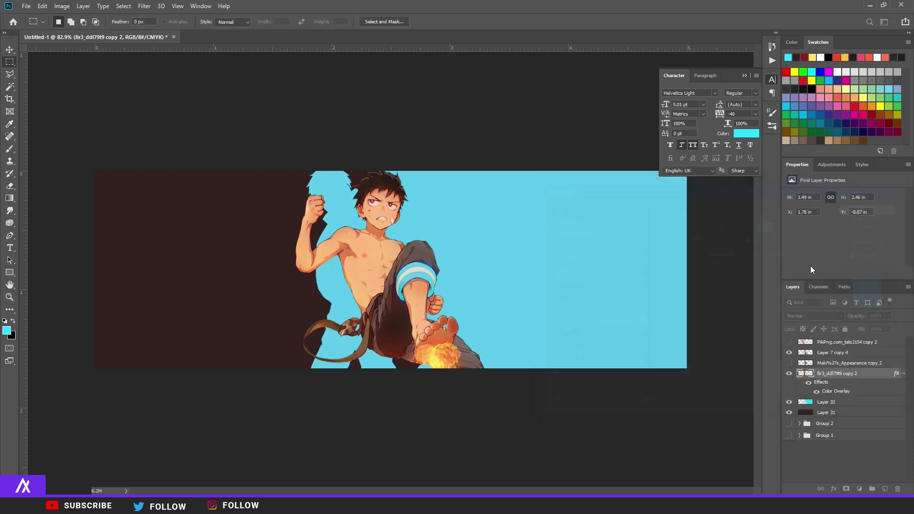
Show the layer of the girl in the witch hat and move her to the right, behind the main figure's raised knee.
{"action": "left_click", "coordinate": [789, 362]}
{"action": "left_click", "coordinate": [847, 363]}
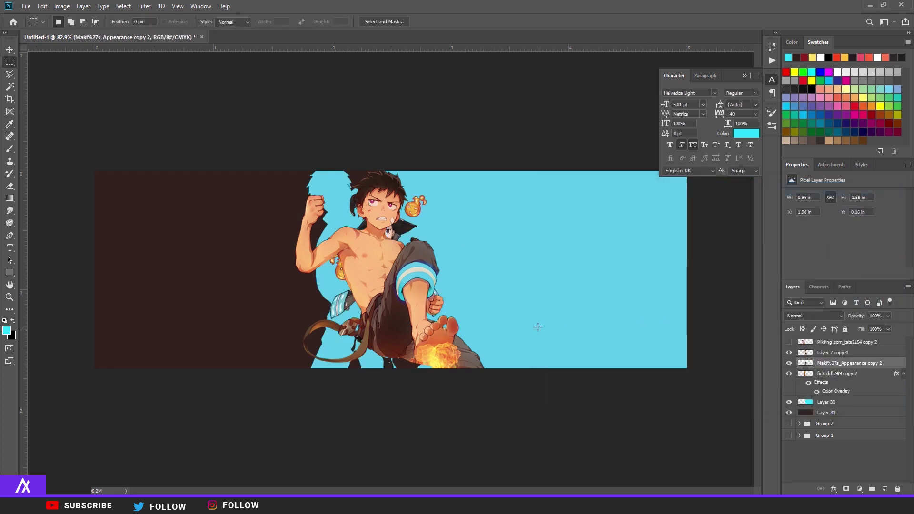
{"action": "key", "text": "ctrl+t"}
{"action": "left_click_drag", "start_coordinate": [413, 305], "coordinate": [466, 303]}
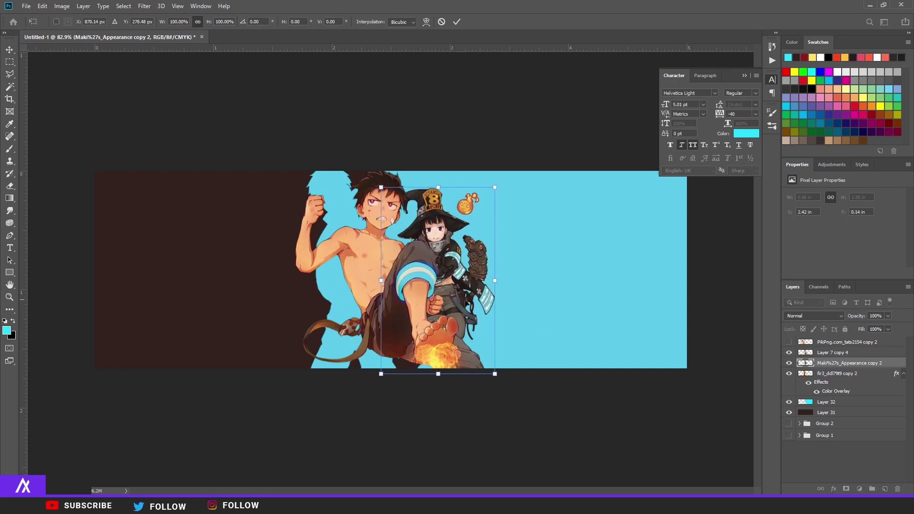
{"action": "key", "text": "Return"}
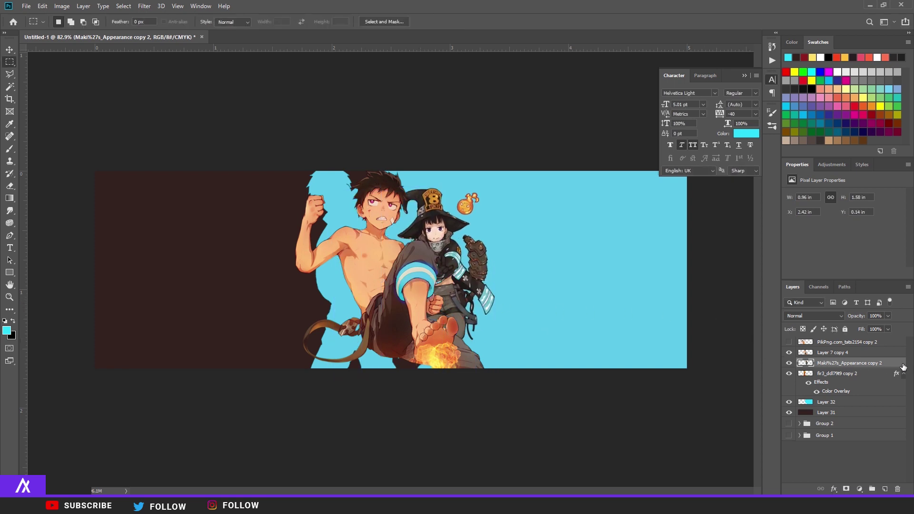
Apply a Color Overlay in the background's dark brown #34221e to the layer of the girl in the witch hat.
{"action": "key", "text": "h"}
{"action": "double_click", "coordinate": [895, 363]}
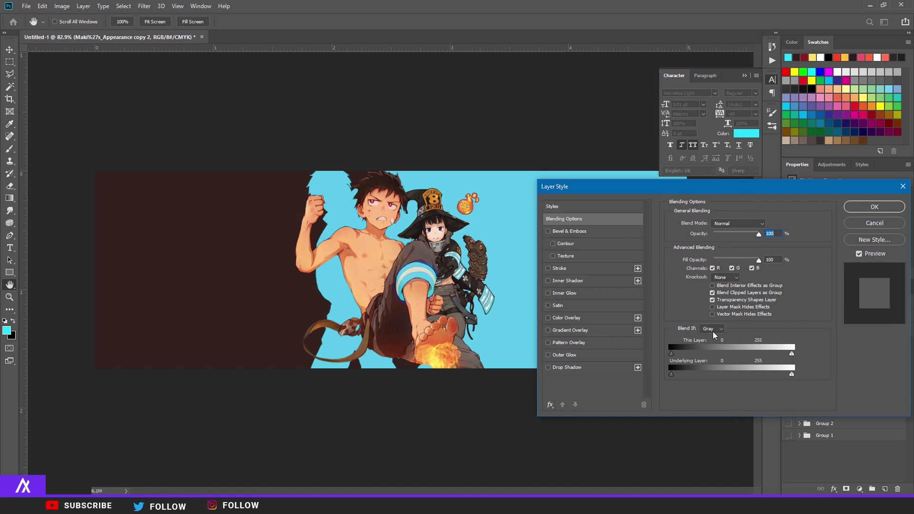
{"action": "left_click", "coordinate": [581, 320]}
{"action": "left_click", "coordinate": [766, 221]}
{"action": "left_click", "coordinate": [231, 262]}
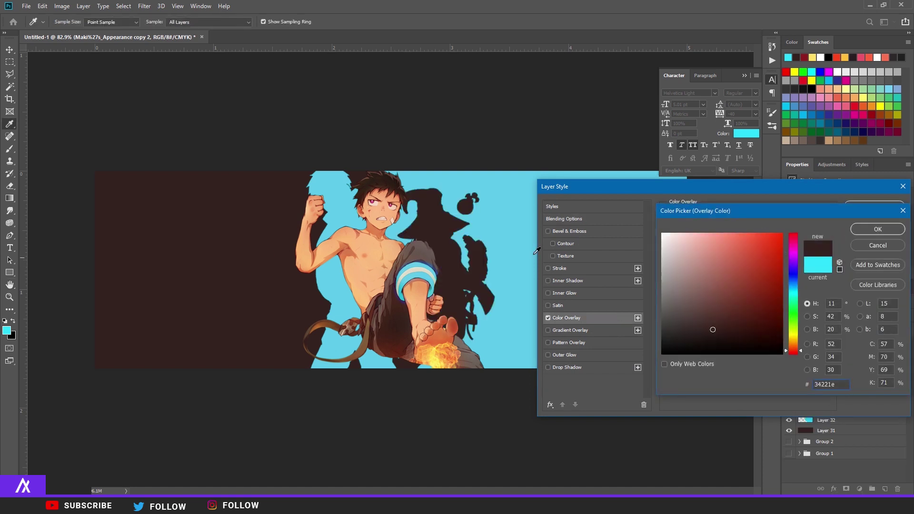
{"action": "left_click", "coordinate": [874, 230]}
{"action": "left_click", "coordinate": [860, 207]}
Enlarge the dark brown witch-hat silhouette to about 1.2 × 1.97 in, filling the banner's height behind the main figure.
{"action": "key", "text": "ctrl+t"}
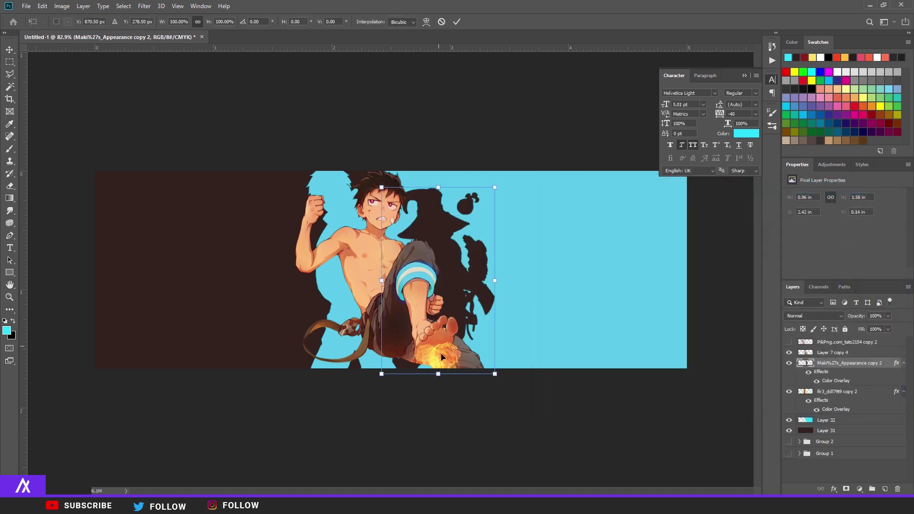
{"action": "mouse_move", "coordinate": [493, 374]}
{"action": "left_mouse_down"}
{"action": "mouse_move", "coordinate": [524, 422]}
{"action": "mouse_move", "coordinate": [490, 364]}
{"action": "left_mouse_up"}
{"action": "key", "text": "Return"}
{"action": "scroll", "coordinate": [463, 336], "scroll_direction": "up", "scroll_amount": 3}
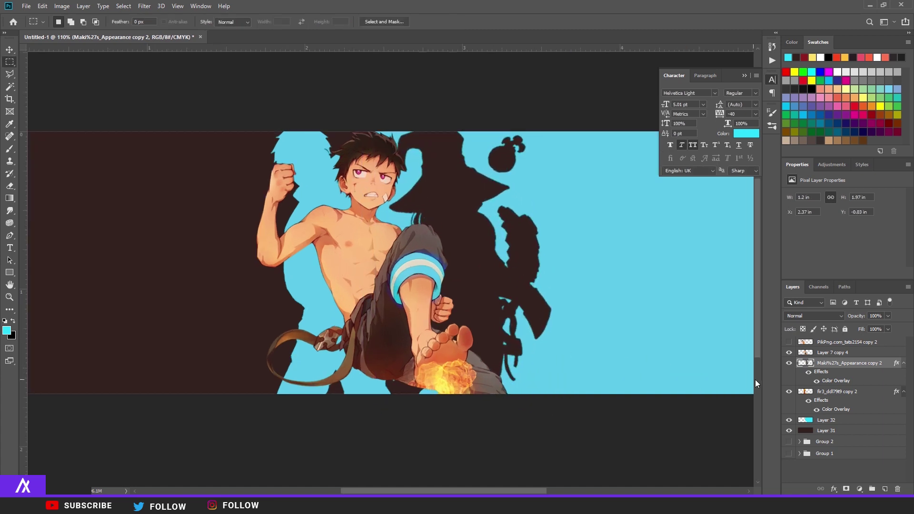
Show the twin-tailed girl's layer, move it below the main figure's layer, and place her flipped horizontally at about 81.7% behind the foot.
{"action": "left_click", "coordinate": [788, 342]}
{"action": "left_click", "coordinate": [818, 343]}
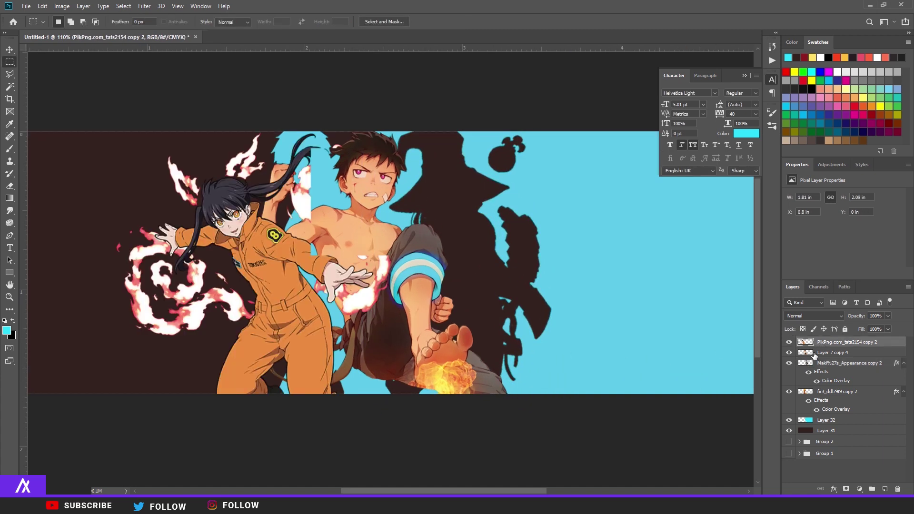
{"action": "left_click_drag", "start_coordinate": [817, 347], "coordinate": [829, 402]}
{"action": "key", "text": "ctrl+t"}
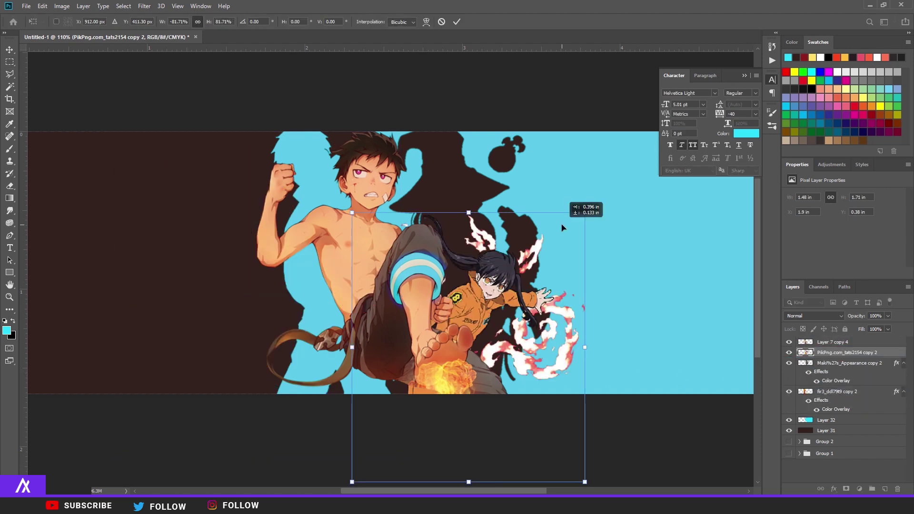
{"action": "key", "text": "Return"}
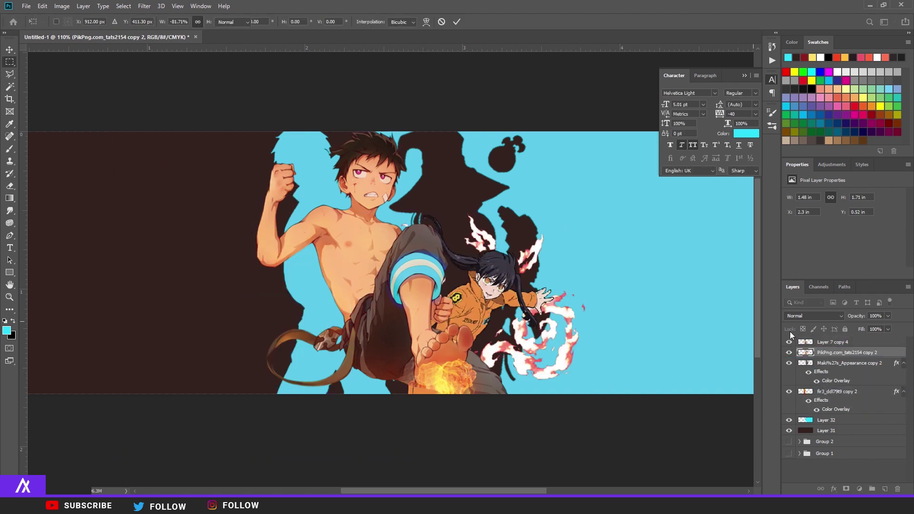
Apply a Color Overlay in the peach #ffdec0 sampled from the main figure's face to the twin-tailed girl's layer.
{"action": "double_click", "coordinate": [893, 356]}
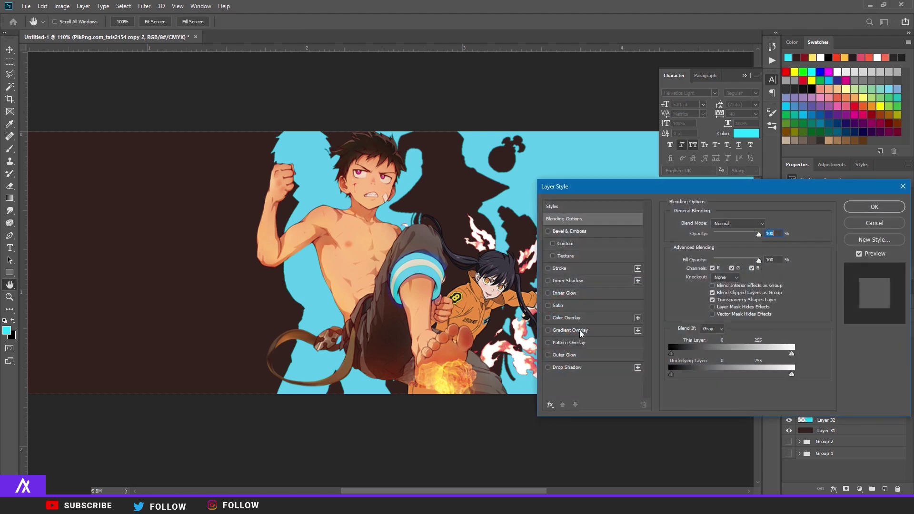
{"action": "left_click", "coordinate": [565, 317]}
{"action": "left_click", "coordinate": [767, 226]}
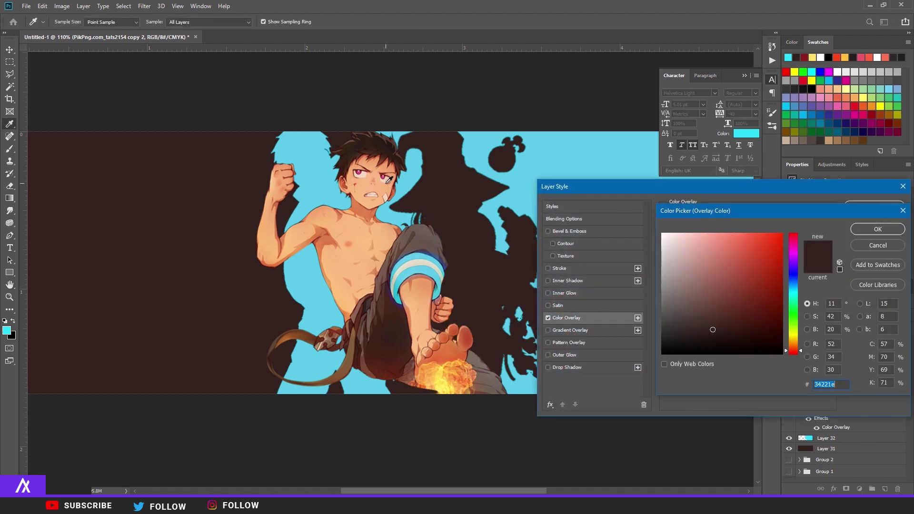
{"action": "left_click", "coordinate": [387, 177]}
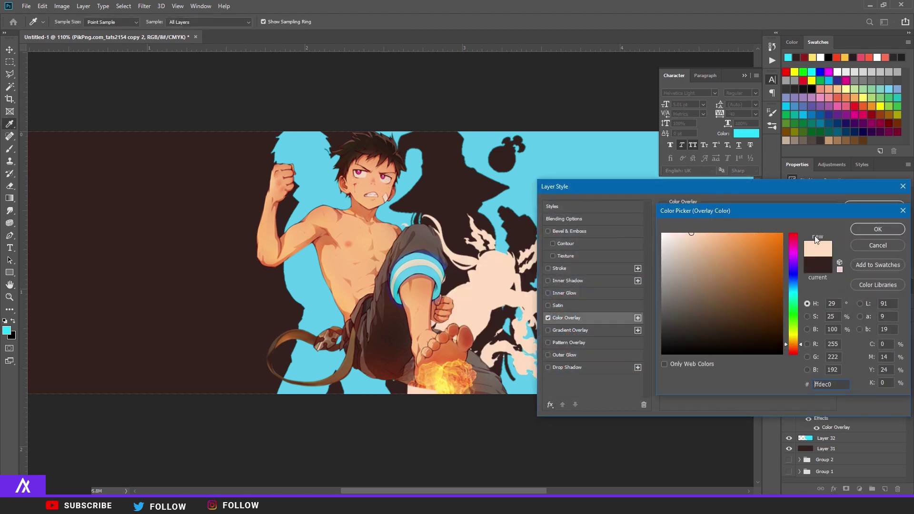
{"action": "left_click", "coordinate": [861, 228]}
{"action": "left_click", "coordinate": [867, 204]}
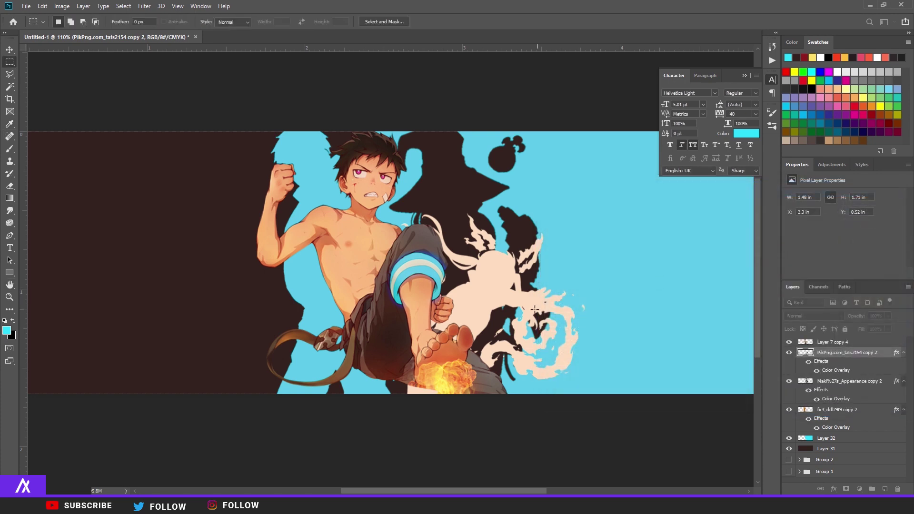
Rotate the peach silhouette about 11.7° counterclockwise and shift it up slightly, and select the main figure's layer.
{"action": "scroll", "coordinate": [482, 290], "scroll_direction": "up", "scroll_amount": 2}
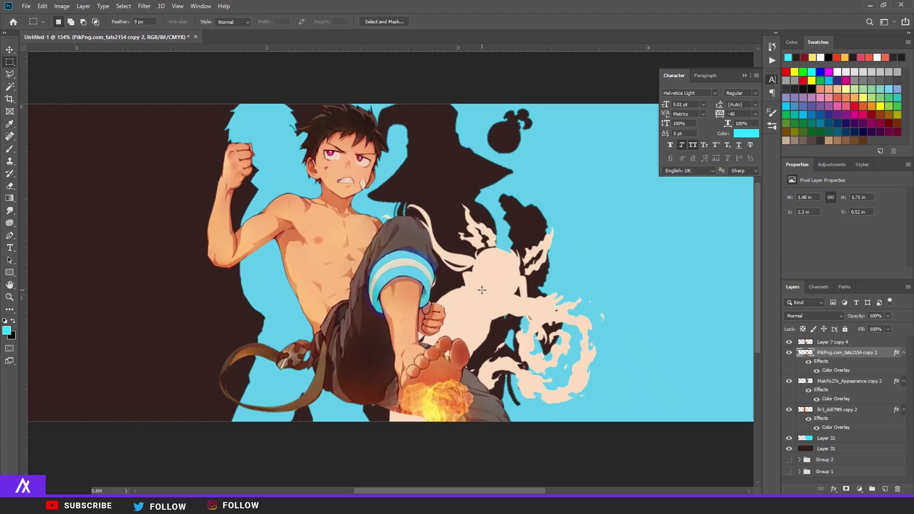
{"action": "key", "text": "v"}
{"action": "key", "text": "ctrl+t"}
{"action": "left_click_drag", "start_coordinate": [479, 182], "coordinate": [442, 185]}
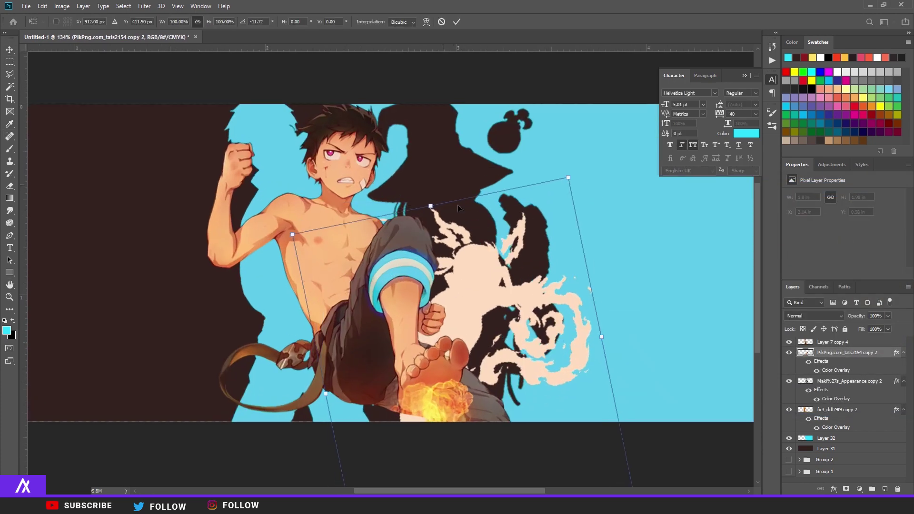
{"action": "left_click_drag", "start_coordinate": [462, 219], "coordinate": [463, 198]}
{"action": "left_click", "coordinate": [377, 288]}
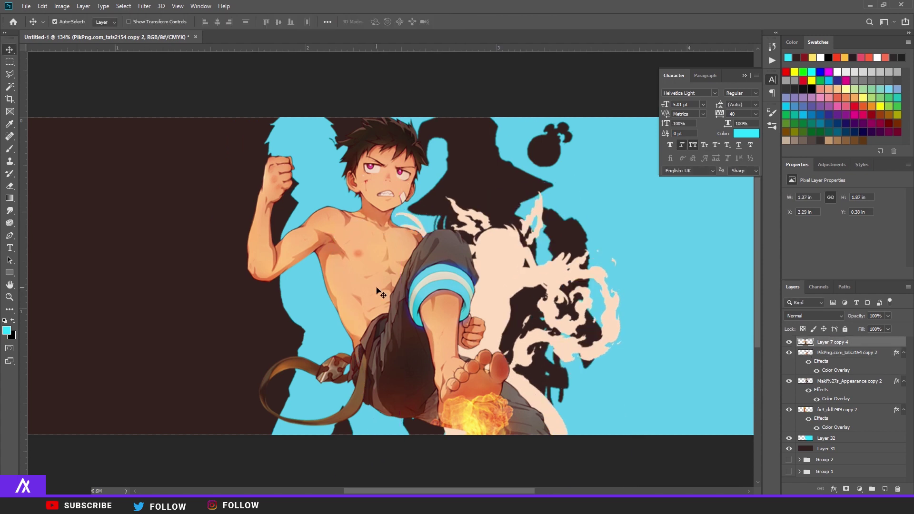
{"action": "left_click", "coordinate": [789, 342]}
{"action": "left_click", "coordinate": [788, 342]}
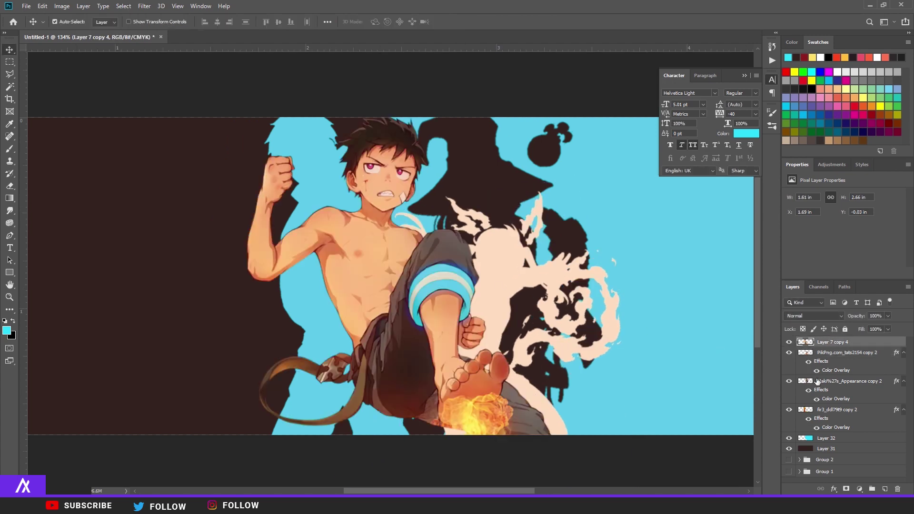
{"action": "left_click", "coordinate": [859, 489]}
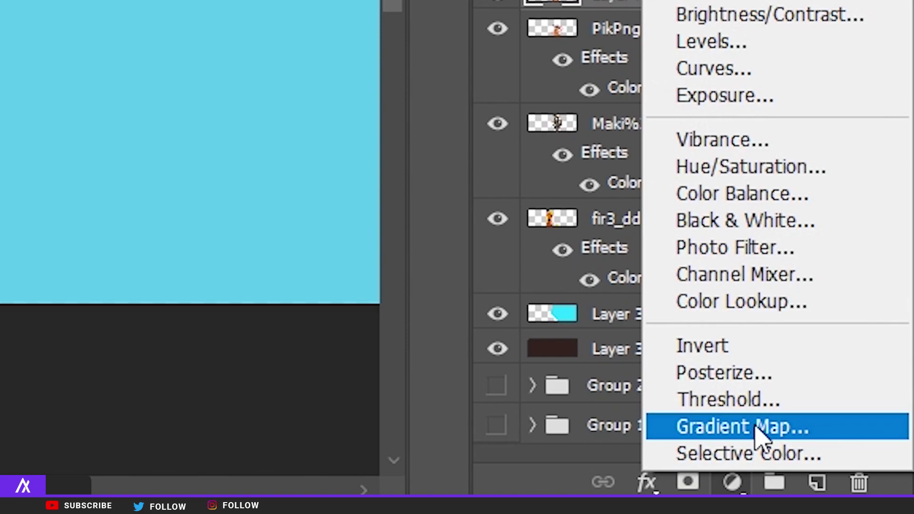
{"action": "left_click", "coordinate": [759, 428]}
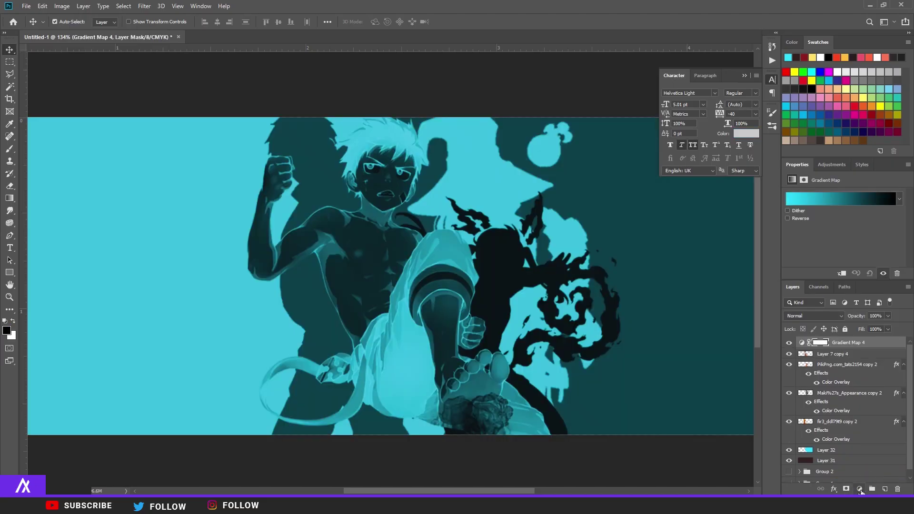
{"action": "left_click", "coordinate": [787, 217]}
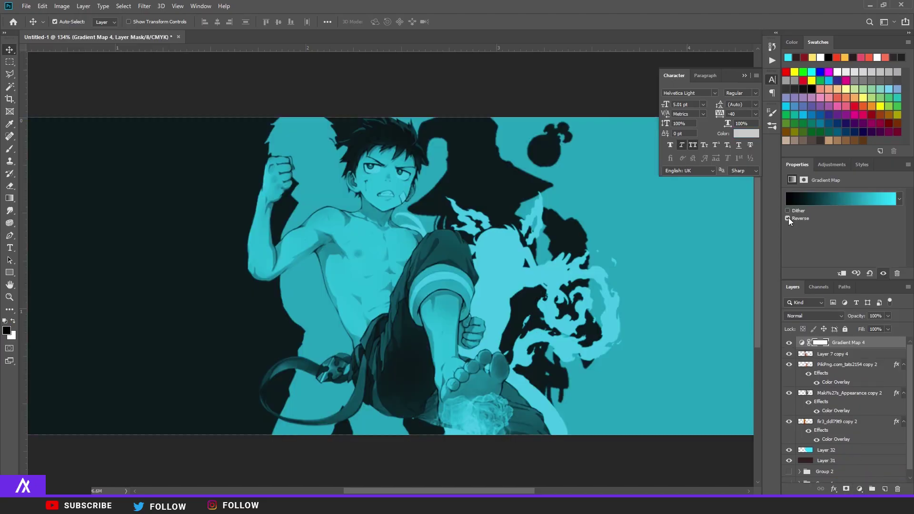
{"action": "left_click", "coordinate": [809, 348], "text": "alt"}
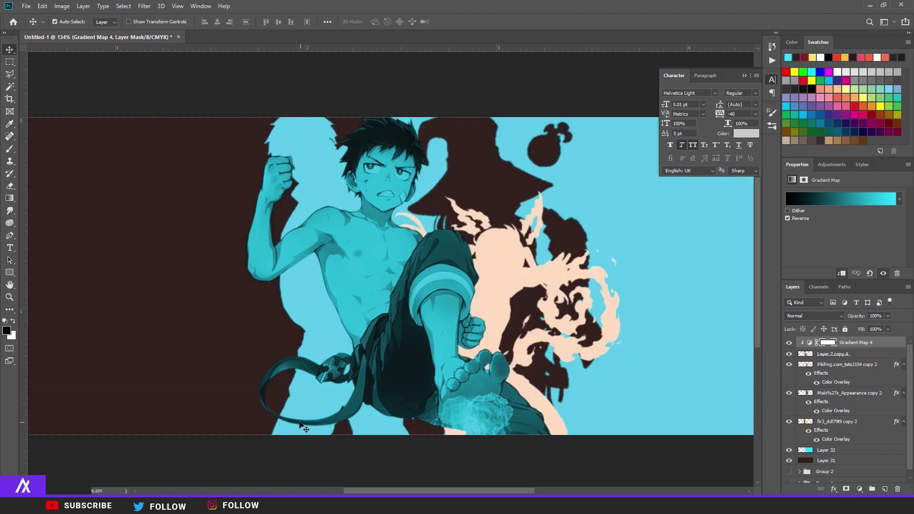
{"action": "key", "text": "Delete"}
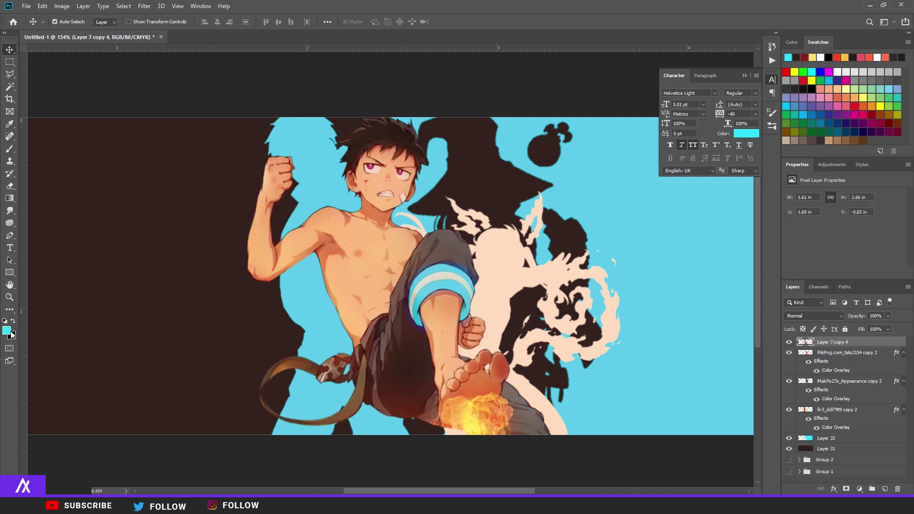
Make light blue the background colour and set the foreground colour to the canvas's dark brown #34221e.
{"action": "left_click", "coordinate": [7, 330]}
{"action": "left_click", "coordinate": [875, 228]}
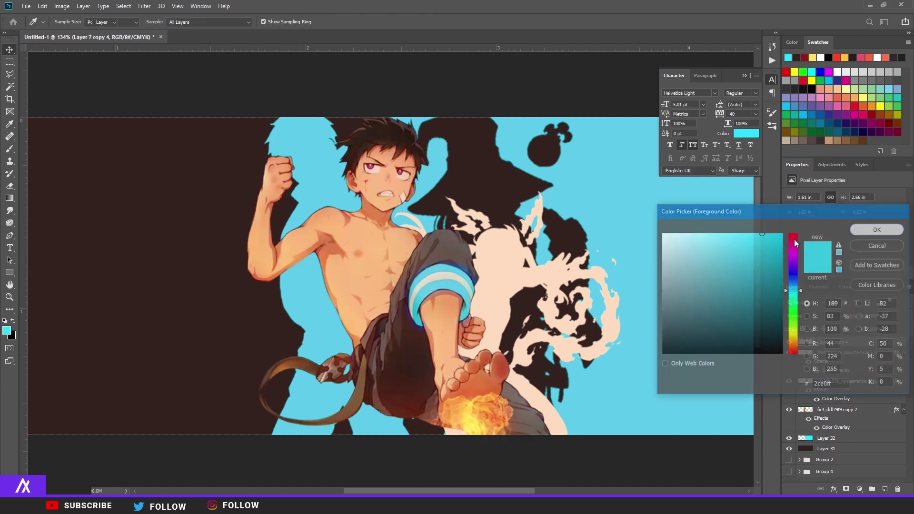
{"action": "left_click", "coordinate": [13, 321]}
{"action": "left_click", "coordinate": [7, 331]}
{"action": "left_click", "coordinate": [98, 311]}
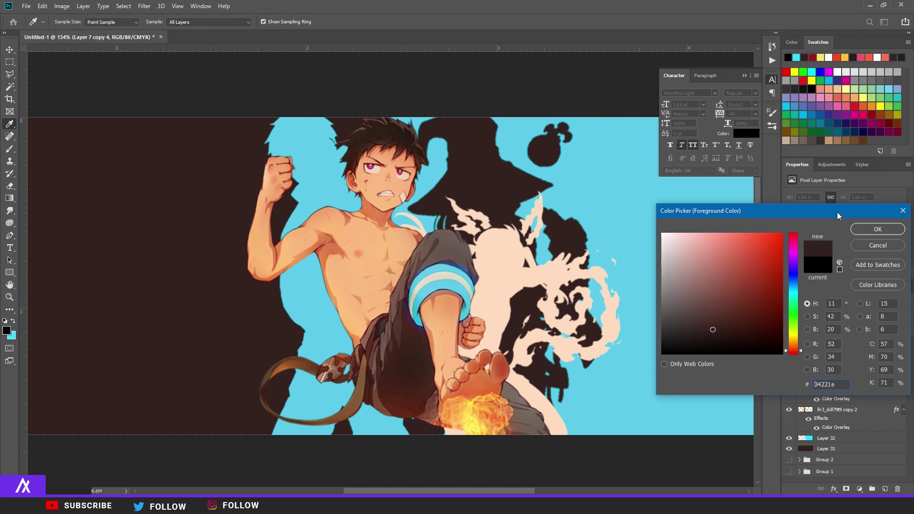
{"action": "left_click", "coordinate": [875, 228]}
{"action": "key", "text": "v"}
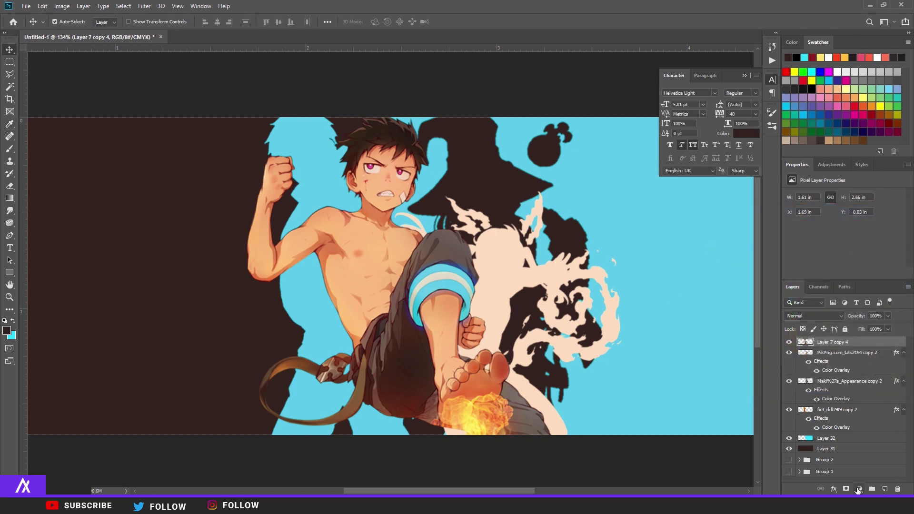
Add a Gradient Map adjustment above the main figure's layer, running from dark brown #34221e to light blue.
{"action": "left_click", "coordinate": [859, 489]}
{"action": "left_click", "coordinate": [864, 478]}
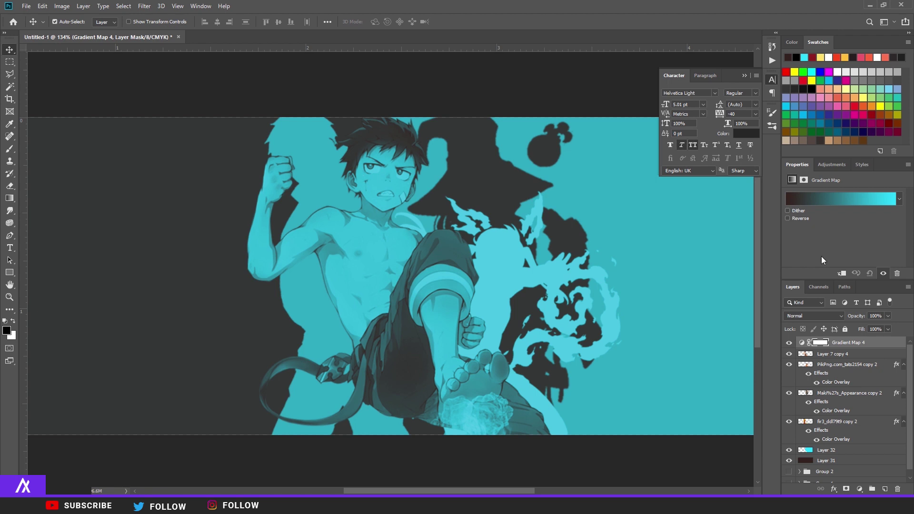
{"action": "left_click", "coordinate": [817, 196]}
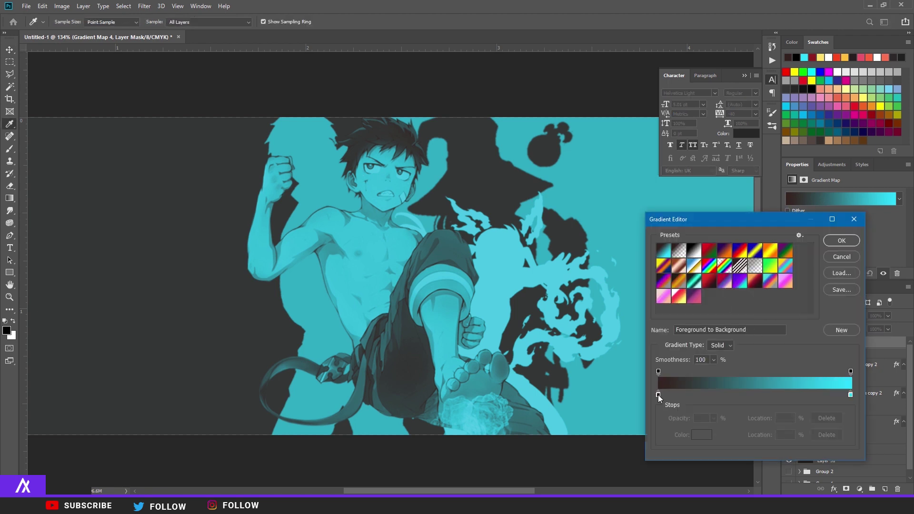
{"action": "left_click", "coordinate": [659, 394]}
{"action": "left_click", "coordinate": [700, 434]}
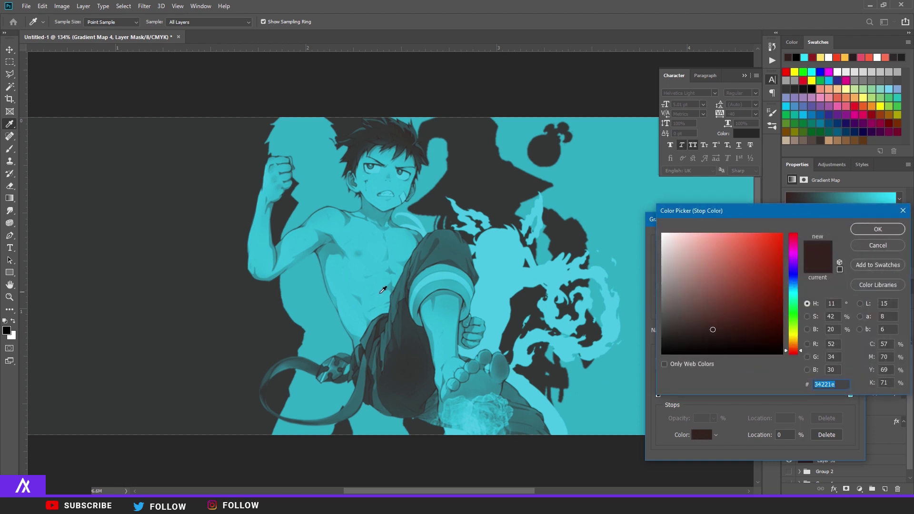
{"action": "left_click", "coordinate": [864, 229]}
{"action": "left_click", "coordinate": [840, 242]}
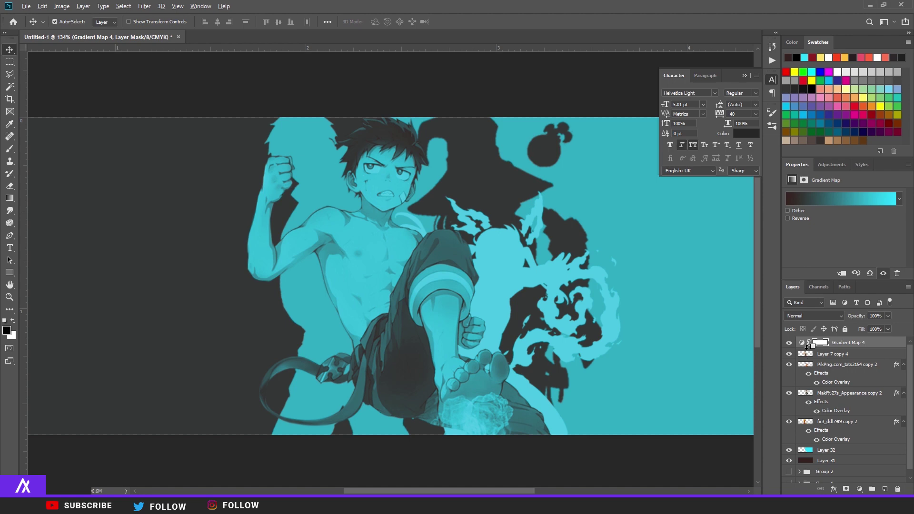
Clip the Gradient Map adjustment to the main figure's layer so it affects only that layer.
{"action": "left_click", "coordinate": [805, 347], "text": "alt"}
{"action": "scroll", "coordinate": [476, 340], "scroll_direction": "down", "scroll_amount": 3}
{"action": "scroll", "coordinate": [424, 335], "scroll_direction": "up", "scroll_amount": 4}
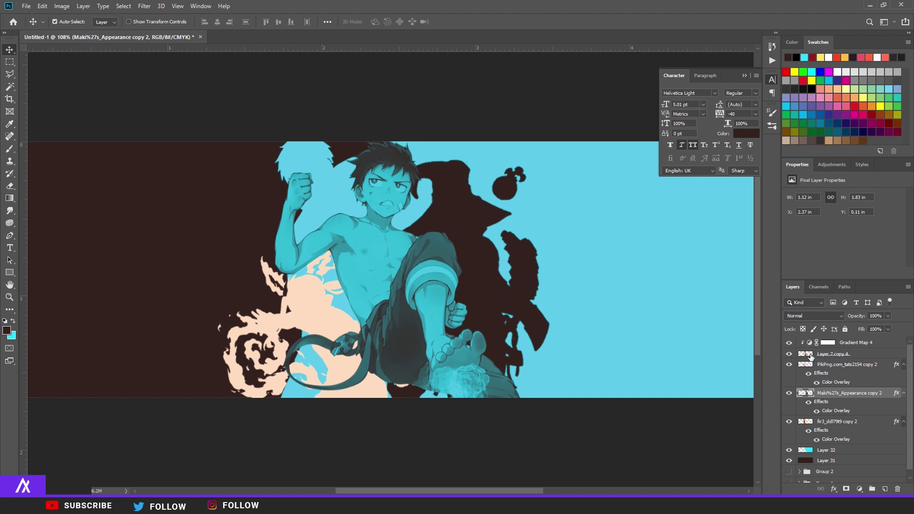
Duplicate the main figure's layer and give the lower copy 0% fill and a 1 px white inside Stroke.
{"action": "left_click", "coordinate": [810, 356]}
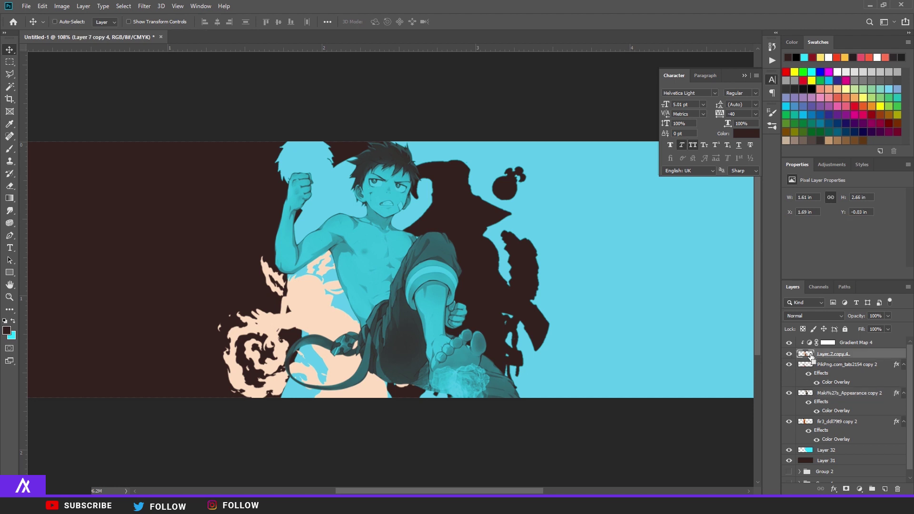
{"action": "key", "text": "ctrl+j"}
{"action": "left_click", "coordinate": [867, 364]}
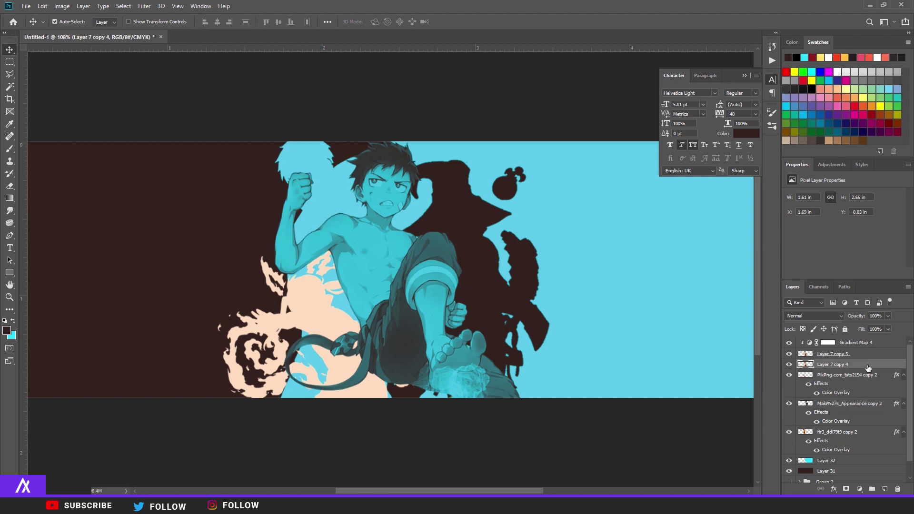
{"action": "double_click", "coordinate": [867, 368]}
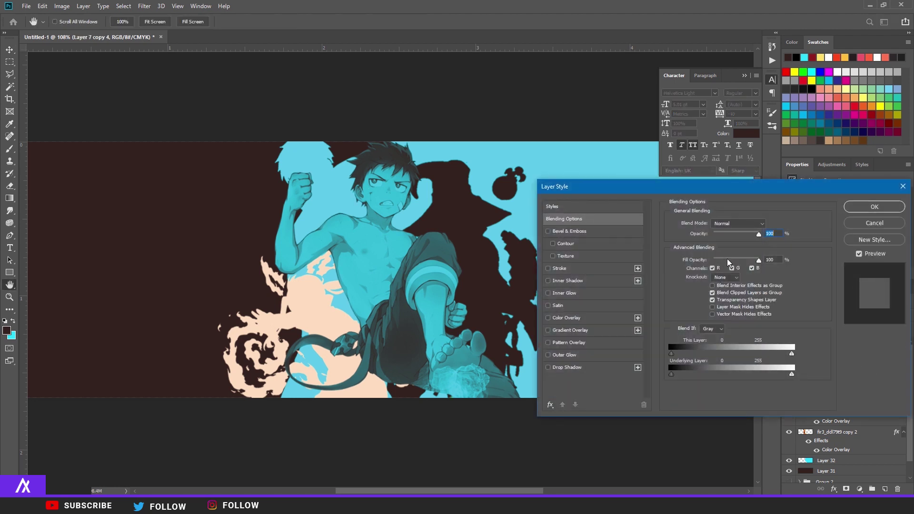
{"action": "left_click_drag", "start_coordinate": [728, 261], "coordinate": [623, 274]}
{"action": "left_click", "coordinate": [592, 269]}
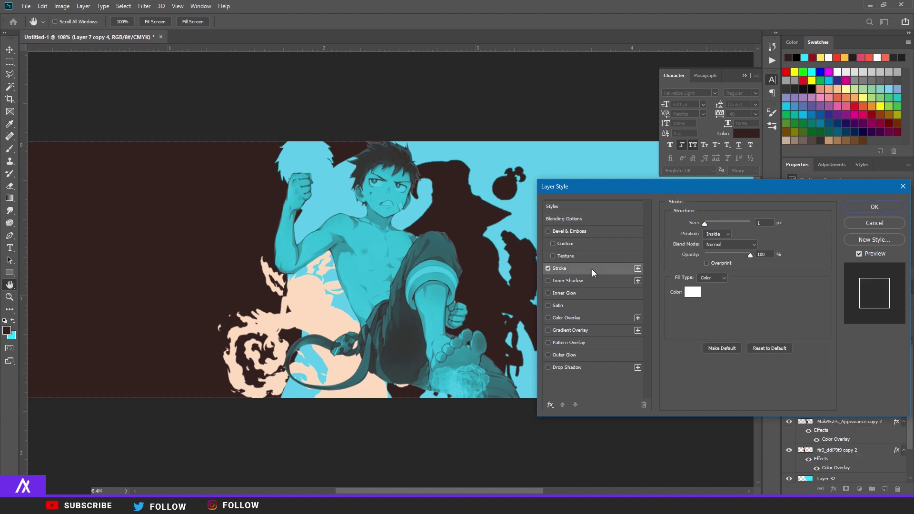
{"action": "left_click", "coordinate": [874, 207]}
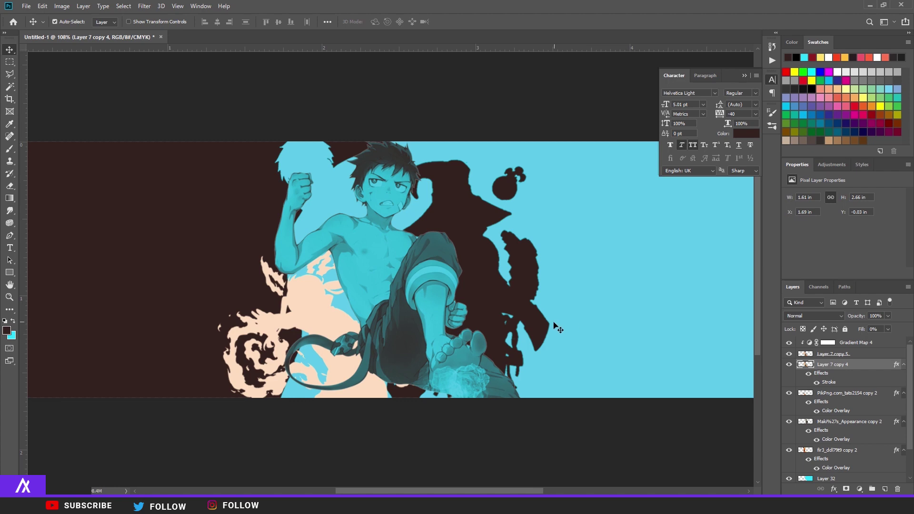
Nudge the stroked copy slightly left so its white outline sits offset from the main figure.
{"action": "key", "text": "Left"}
{"action": "key", "text": "Left"}
{"action": "key", "text": "Left"}
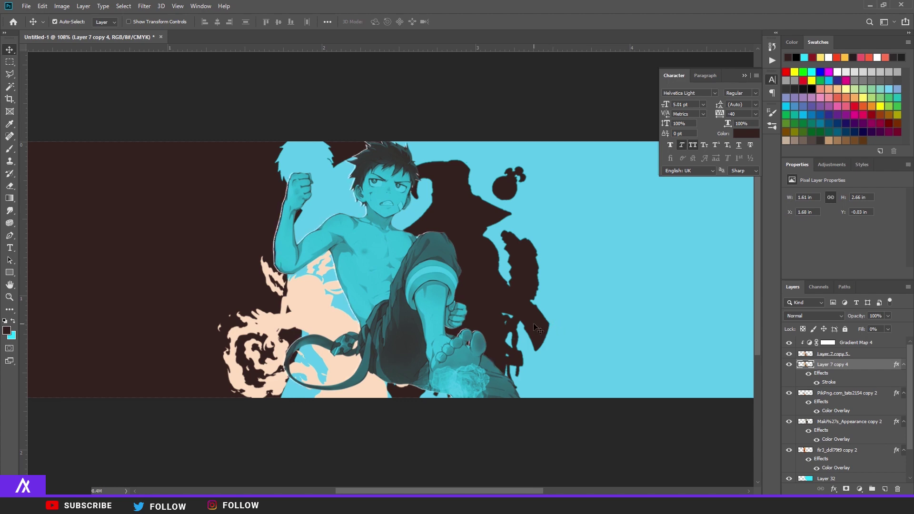
{"action": "scroll", "coordinate": [276, 233], "scroll_direction": "up", "scroll_amount": 8}
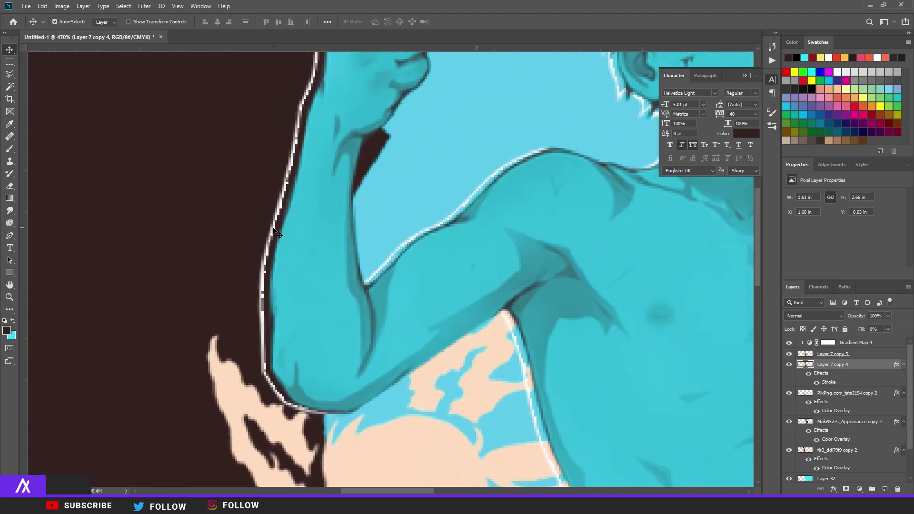
{"action": "scroll", "coordinate": [276, 233], "scroll_direction": "down", "scroll_amount": 4}
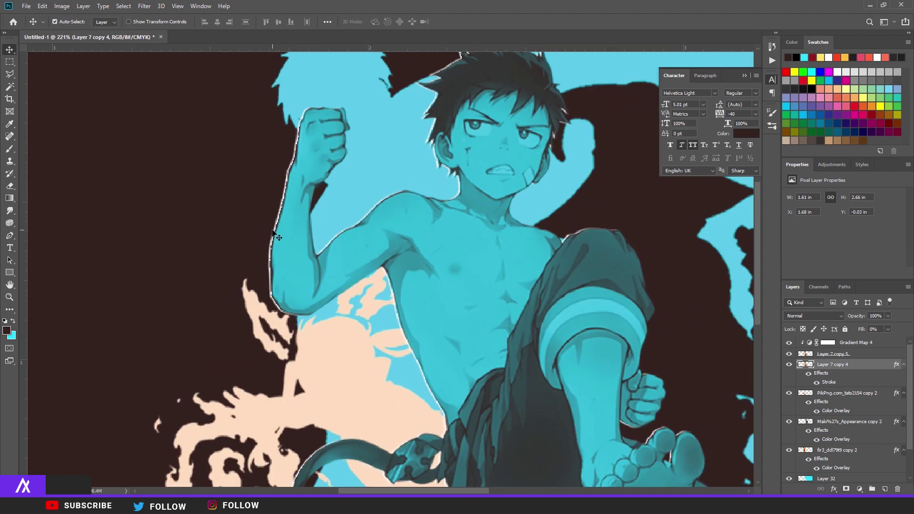
{"action": "scroll", "coordinate": [273, 233], "scroll_direction": "down", "scroll_amount": 6}
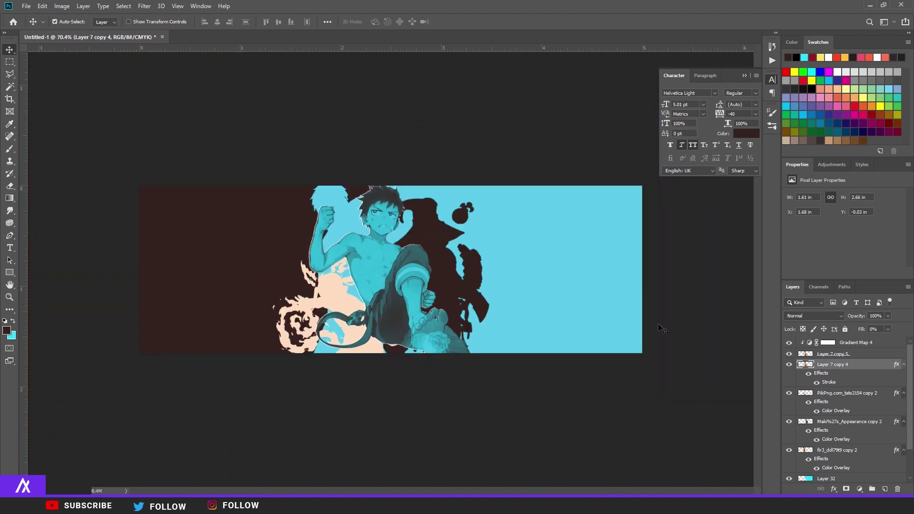
On a new layer below the outline copy, fill a circular selection about 1.59 in wide with white behind the main figure.
{"action": "left_click", "coordinate": [840, 394]}
{"action": "left_click", "coordinate": [885, 488]}
{"action": "left_click", "coordinate": [18, 67]}
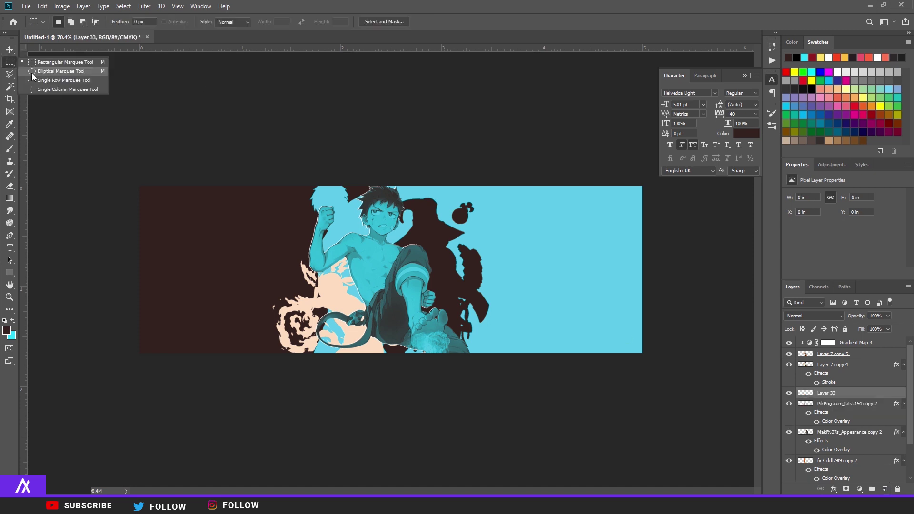
{"action": "left_click", "coordinate": [38, 72]}
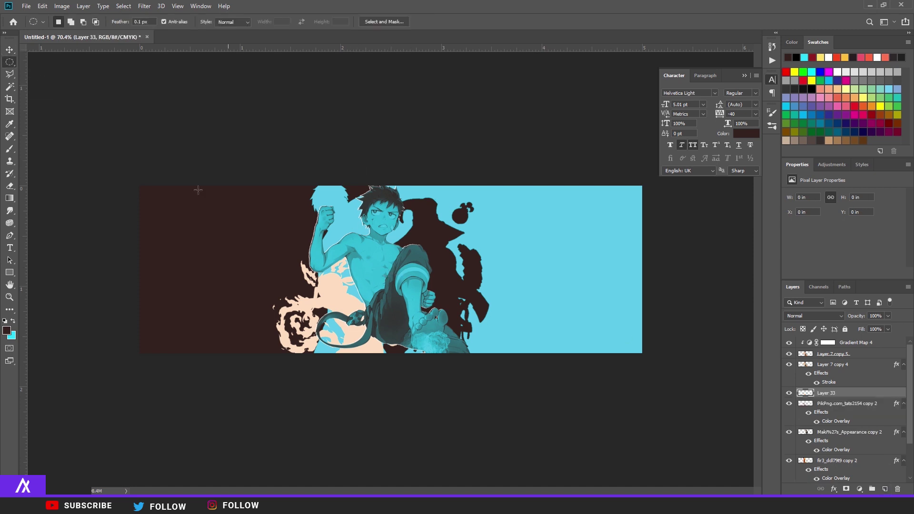
{"action": "left_click_drag", "start_coordinate": [391, 273], "coordinate": [273, 154]}
{"action": "left_click", "coordinate": [5, 321]}
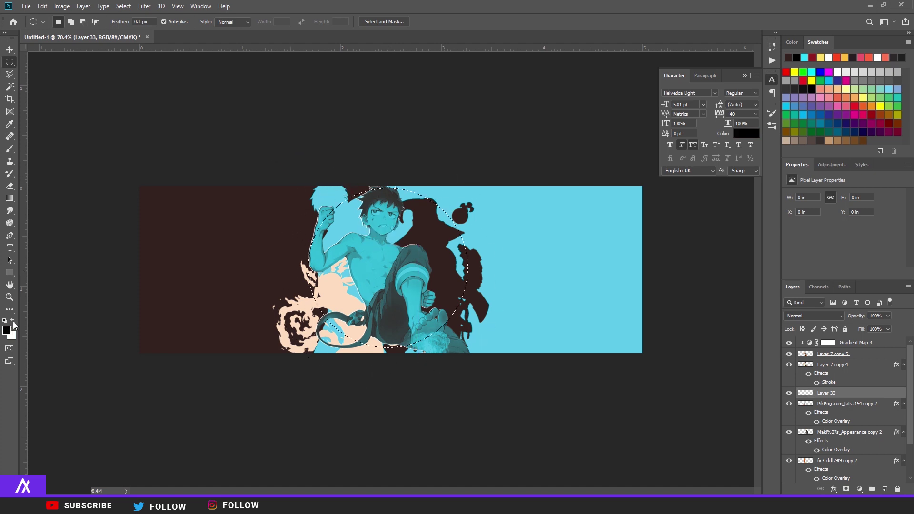
{"action": "left_click", "coordinate": [13, 322]}
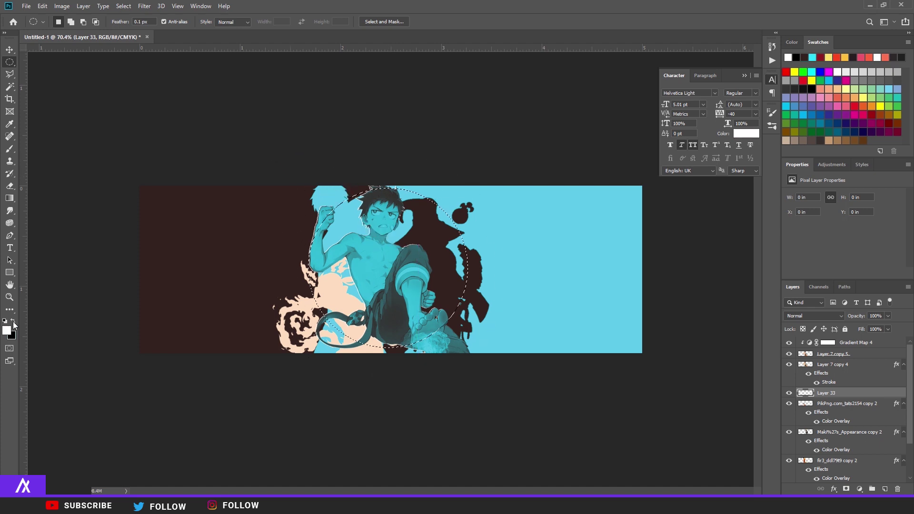
{"action": "key", "text": "alt+BackSpace"}
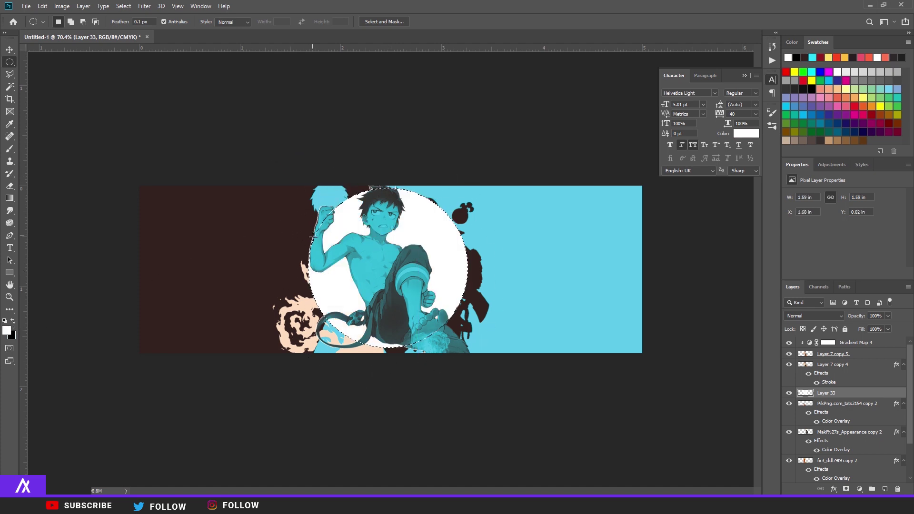
Deselect the circle and scale it up proportionally to about 134.5% around its centre.
{"action": "key", "text": "ctrl+d"}
{"action": "key", "text": "ctrl+t"}
{"action": "left_click_drag", "start_coordinate": [469, 347], "coordinate": [495, 365]}
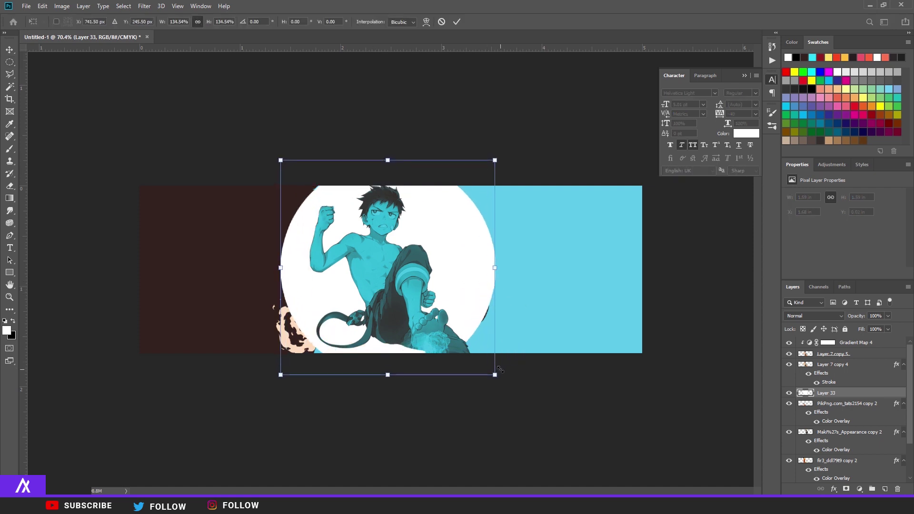
{"action": "key", "text": "Return"}
Turn the white circle into a thin ring with 0% fill and a white Stroke.
{"action": "double_click", "coordinate": [866, 396]}
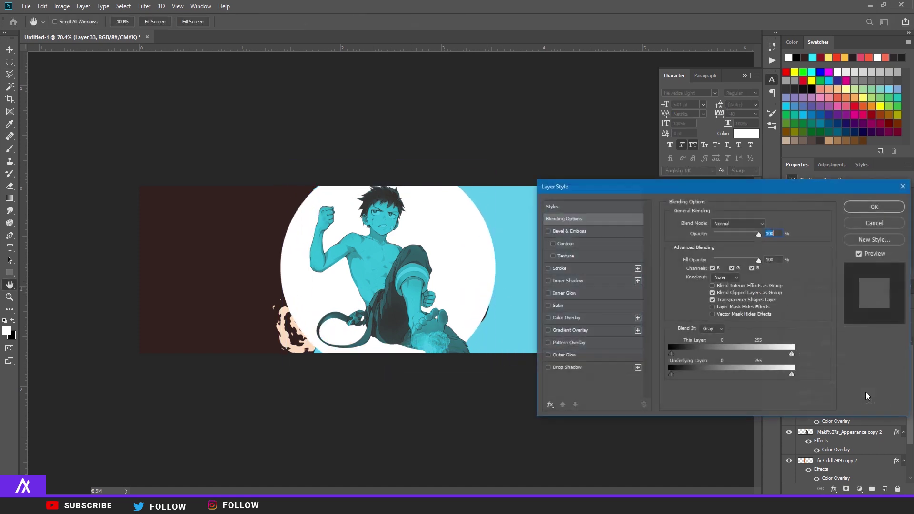
{"action": "left_click", "coordinate": [716, 260]}
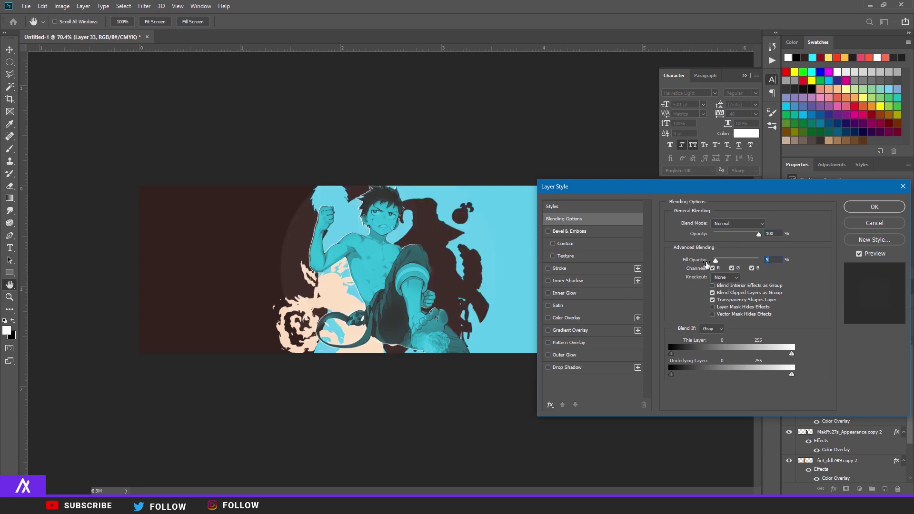
{"action": "left_click", "coordinate": [559, 269]}
{"action": "left_click", "coordinate": [859, 205]}
Enlarge the ring to about 2.4 in wide and add a smaller concentric ring inside it, behind the main figure.
{"action": "key", "text": "ctrl+0"}
{"action": "scroll", "coordinate": [421, 287], "scroll_direction": "down", "scroll_amount": 5}
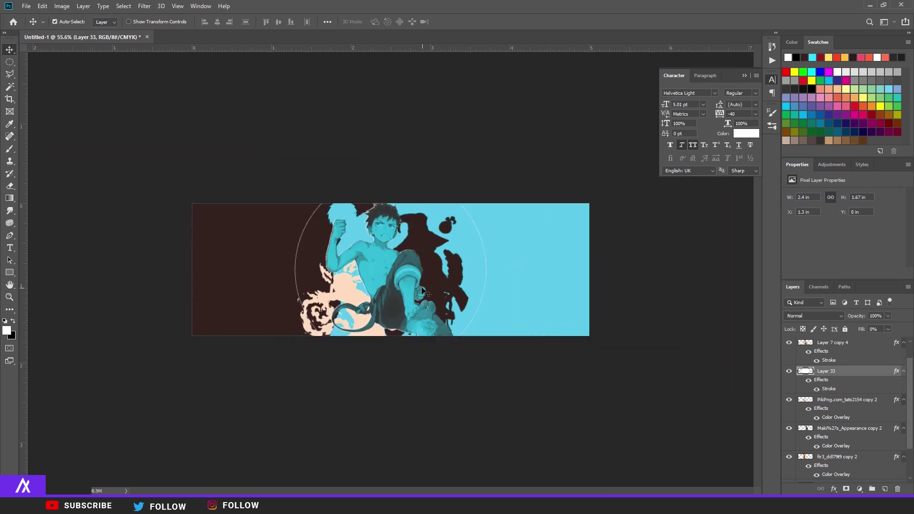
{"action": "scroll", "coordinate": [346, 262], "scroll_direction": "up", "scroll_amount": 5}
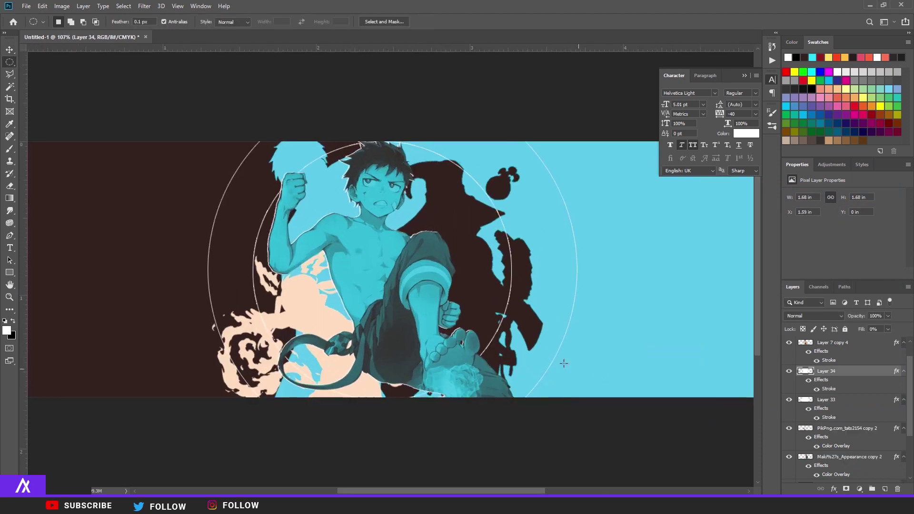
{"action": "scroll", "coordinate": [391, 291], "scroll_direction": "down", "scroll_amount": 2}
{"action": "scroll", "coordinate": [391, 291], "scroll_direction": "up", "scroll_amount": 3}
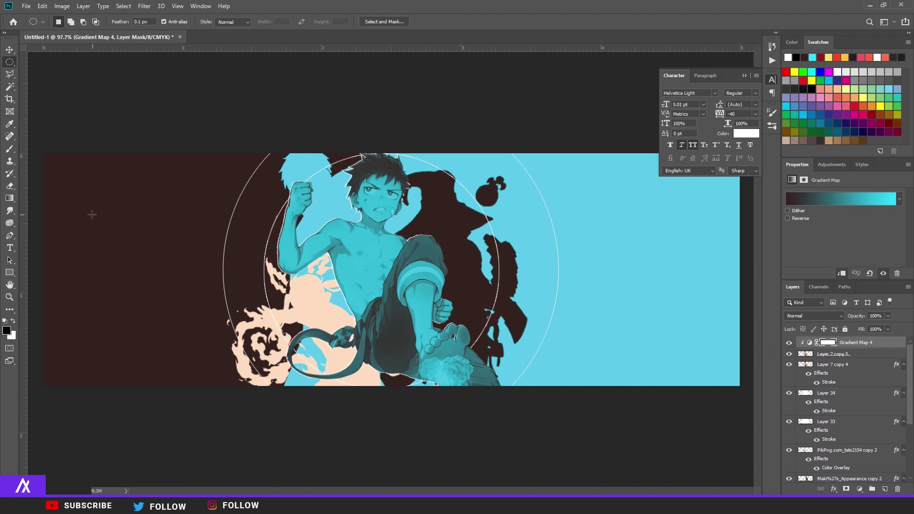
Add the white text FORCE across the main figure at a font size of 35.01 pt.
{"action": "left_click", "coordinate": [9, 247]}
{"action": "left_click", "coordinate": [266, 288]}
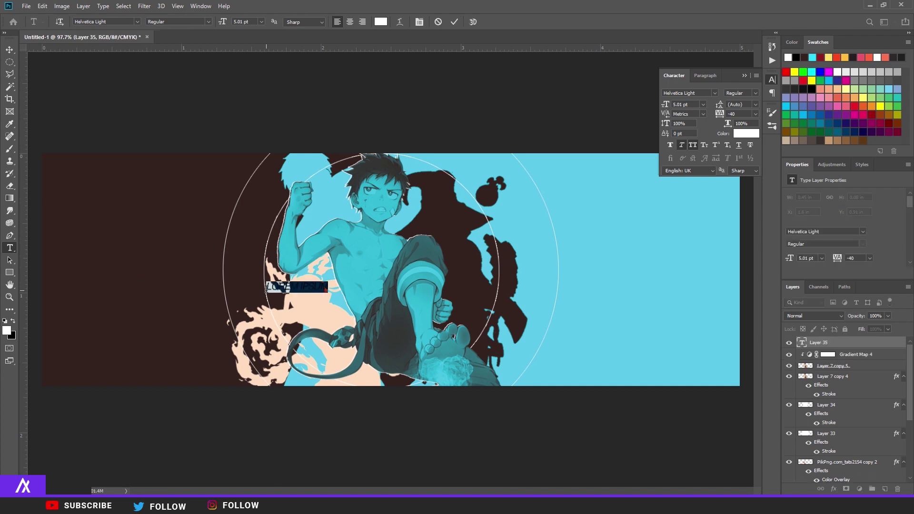
{"action": "type", "text": "FORC"}
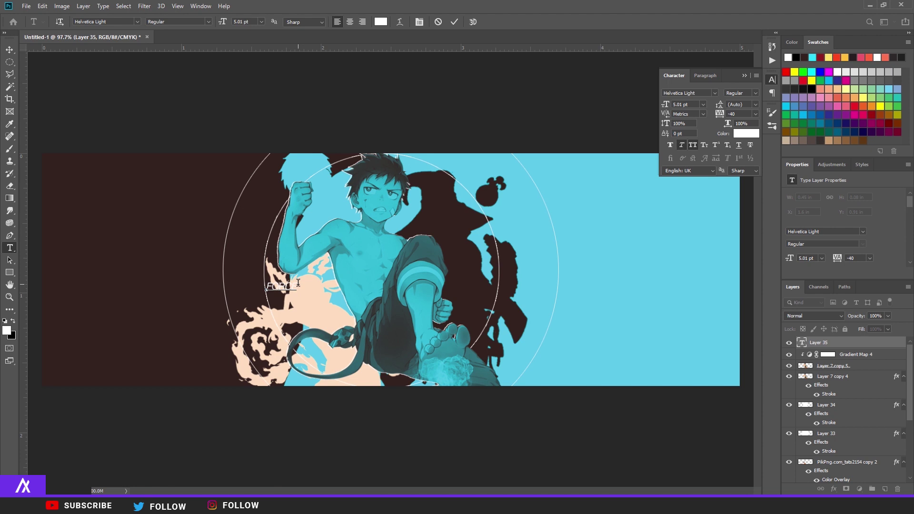
{"action": "left_click_drag", "start_coordinate": [298, 283], "coordinate": [232, 284]}
{"action": "mouse_move", "coordinate": [670, 104]}
{"action": "left_mouse_down"}
{"action": "mouse_move", "coordinate": [703, 111]}
{"action": "mouse_move", "coordinate": [683, 112]}
{"action": "left_mouse_up"}
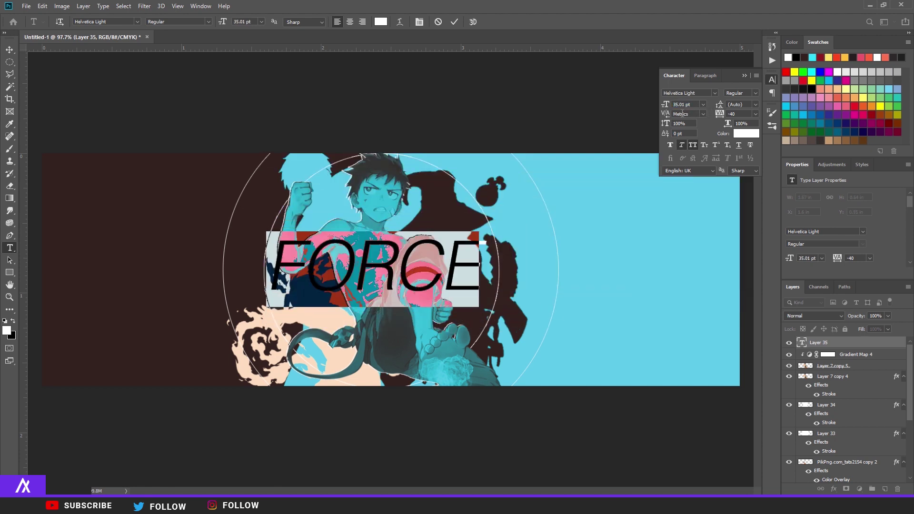
Change the FORCE text's font to Wild World Bold and reduce its size to 32.01 pt.
{"action": "left_click", "coordinate": [713, 92]}
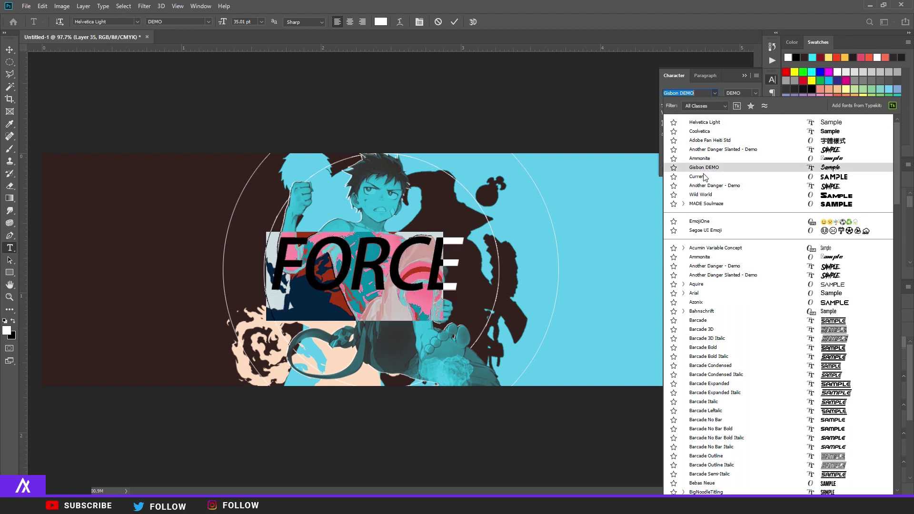
{"action": "left_click", "coordinate": [716, 194]}
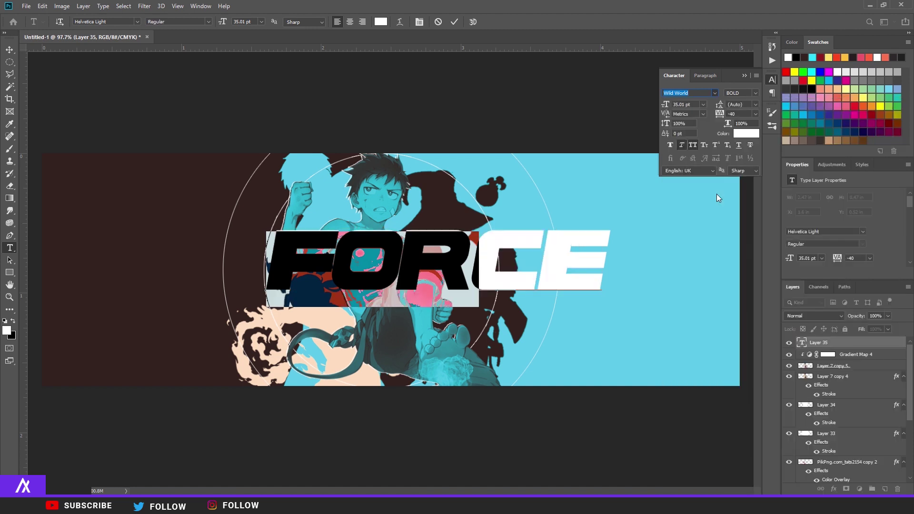
{"action": "left_click_drag", "start_coordinate": [667, 104], "coordinate": [666, 104]}
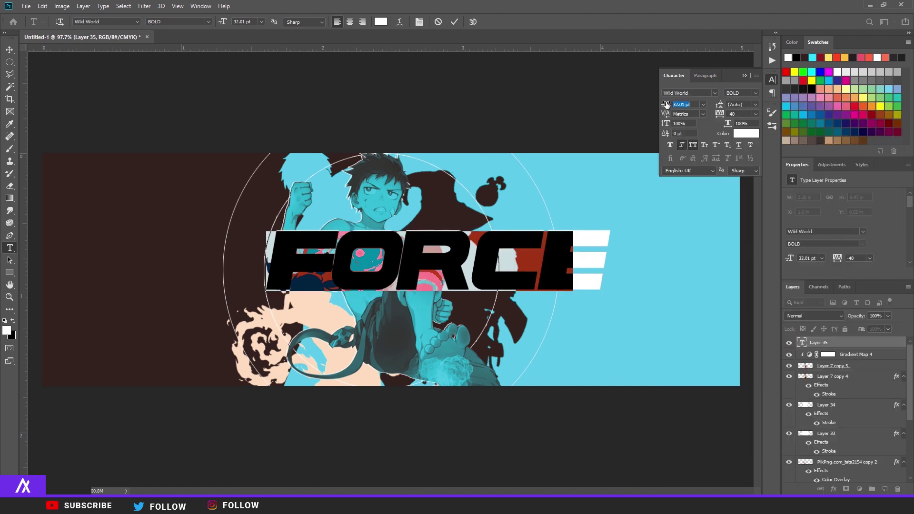
Move the FORCE text down over the main figure's legs and scale it down proportionally to about 23.37 pt.
{"action": "left_click", "coordinate": [9, 49]}
{"action": "left_click_drag", "start_coordinate": [413, 265], "coordinate": [362, 307]}
{"action": "key", "text": "ctrl+t"}
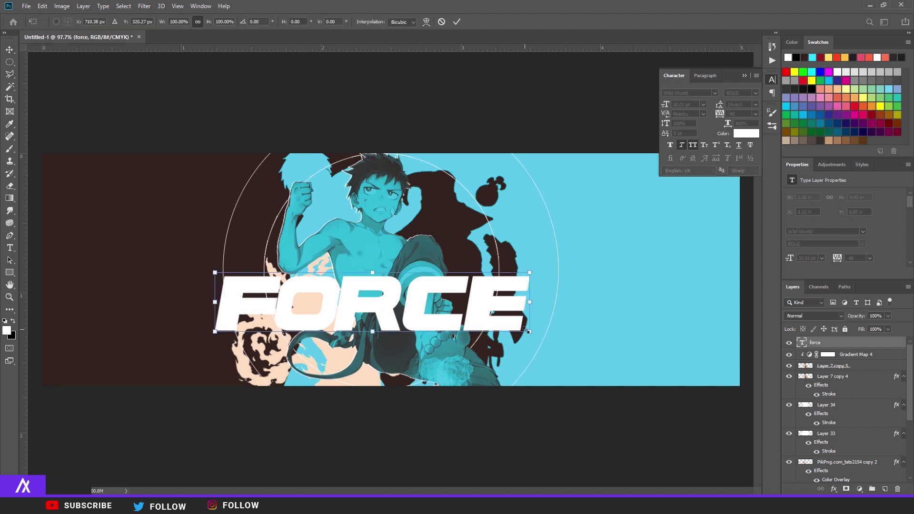
{"action": "left_click_drag", "start_coordinate": [529, 332], "coordinate": [496, 316]}
{"action": "key", "text": "Return"}
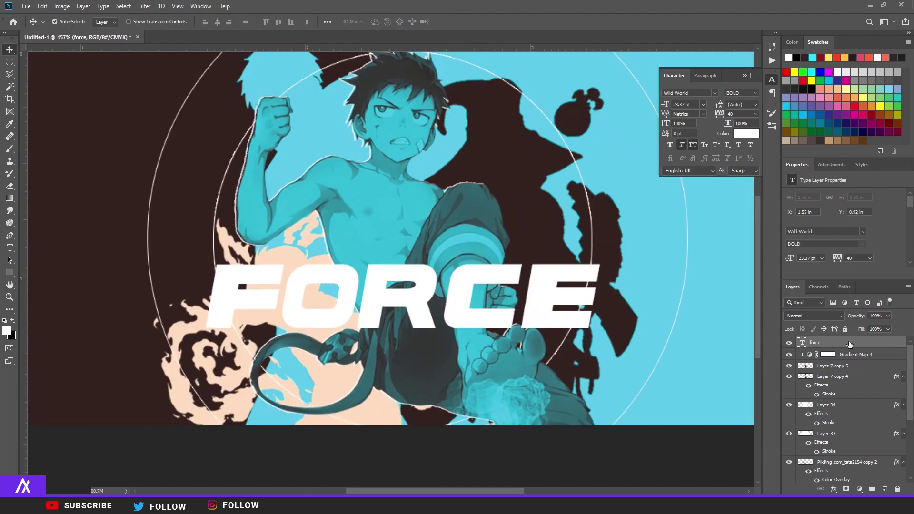
Apply a Color Overlay in pink #ffc2b6 to the FORCE text and duplicate the text layer.
{"action": "double_click", "coordinate": [849, 344]}
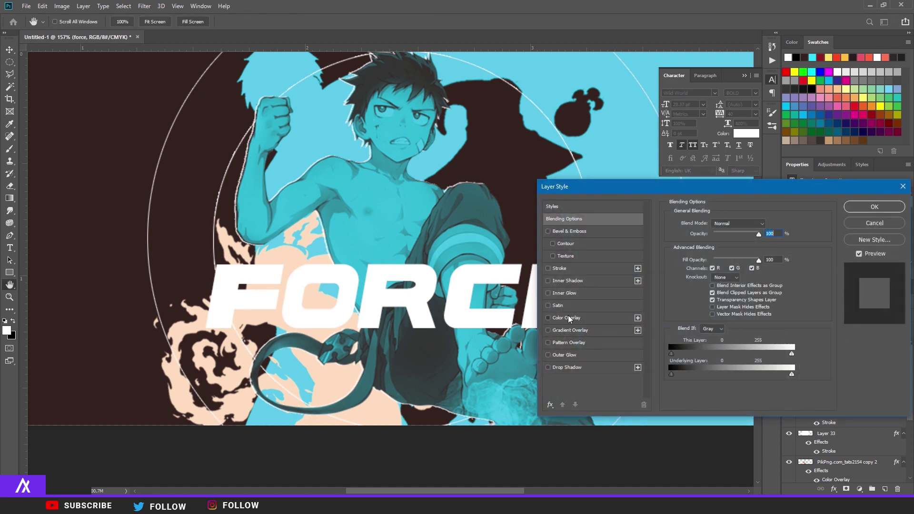
{"action": "left_click", "coordinate": [569, 318]}
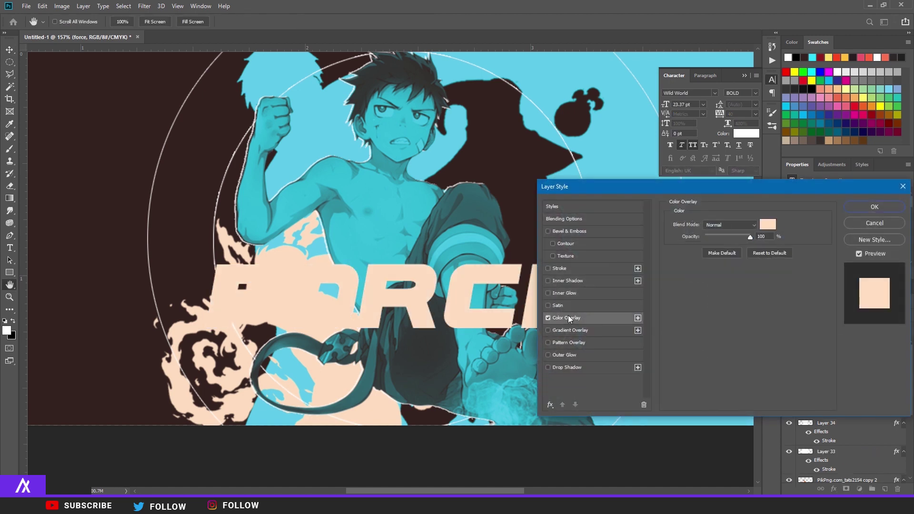
{"action": "left_click", "coordinate": [767, 224]}
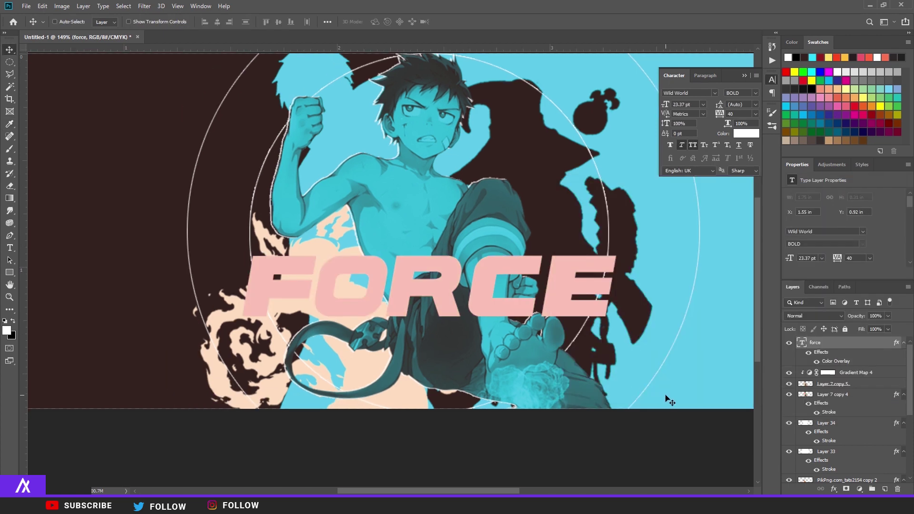
{"action": "key", "text": "ctrl+j"}
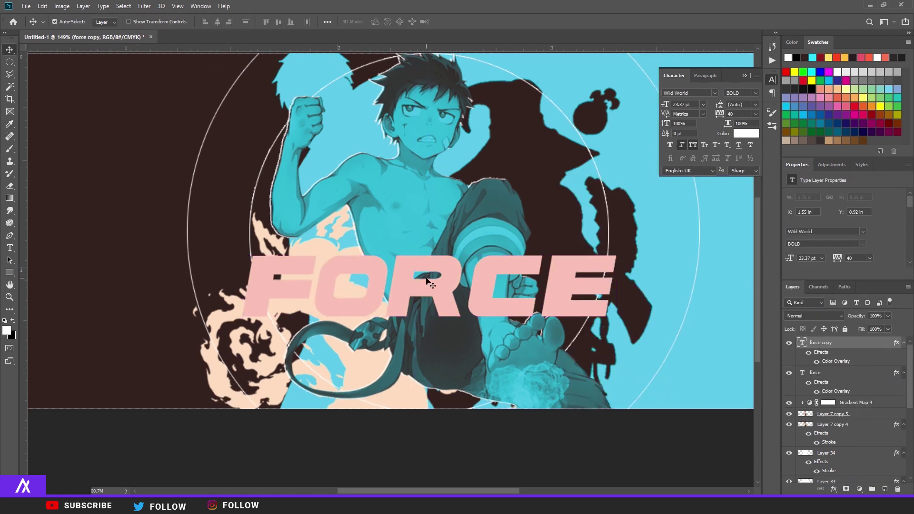
{"action": "key", "text": "ctrl+minus"}
{"action": "key", "text": "ctrl+minus"}
{"action": "scroll", "coordinate": [385, 280], "scroll_direction": "up", "scroll_amount": 3}
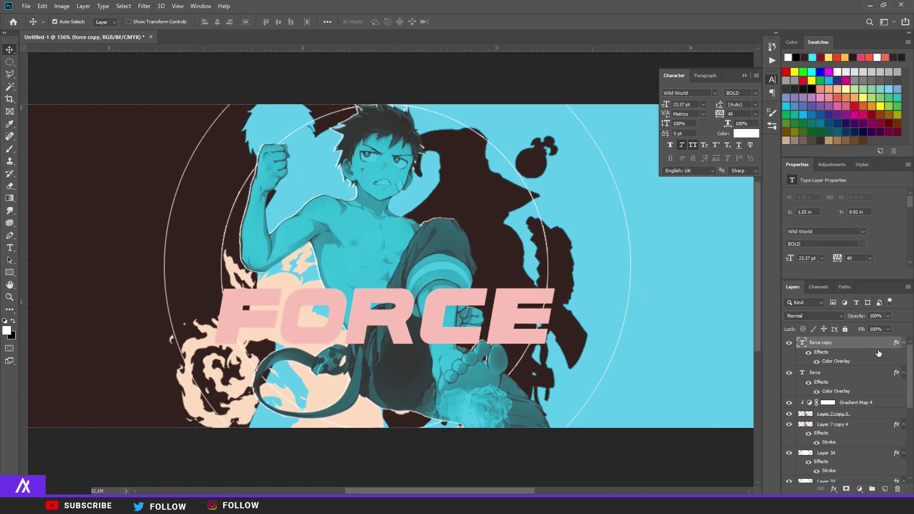
Change the lower FORCE text layer's Color Overlay to a darker dusty pink, #a87267.
{"action": "left_click", "coordinate": [850, 378]}
{"action": "double_click", "coordinate": [850, 380]}
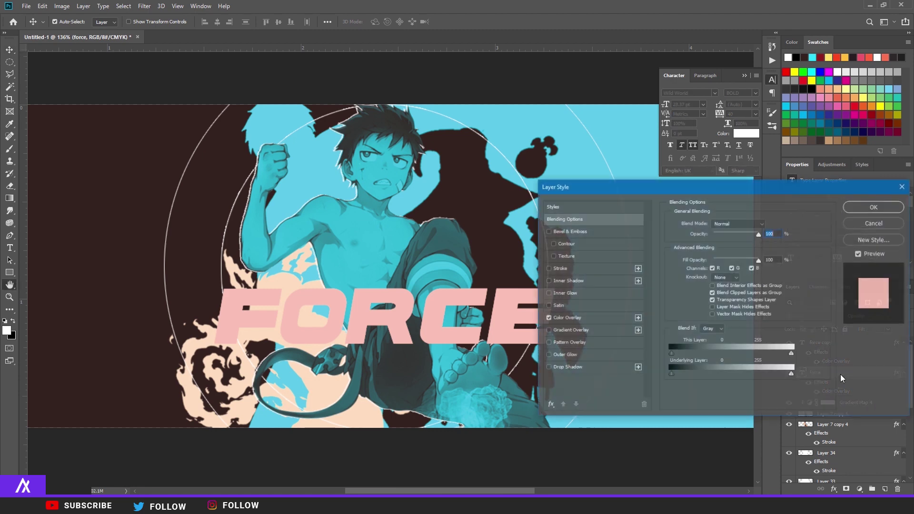
{"action": "left_click", "coordinate": [576, 317]}
{"action": "left_click", "coordinate": [767, 223]}
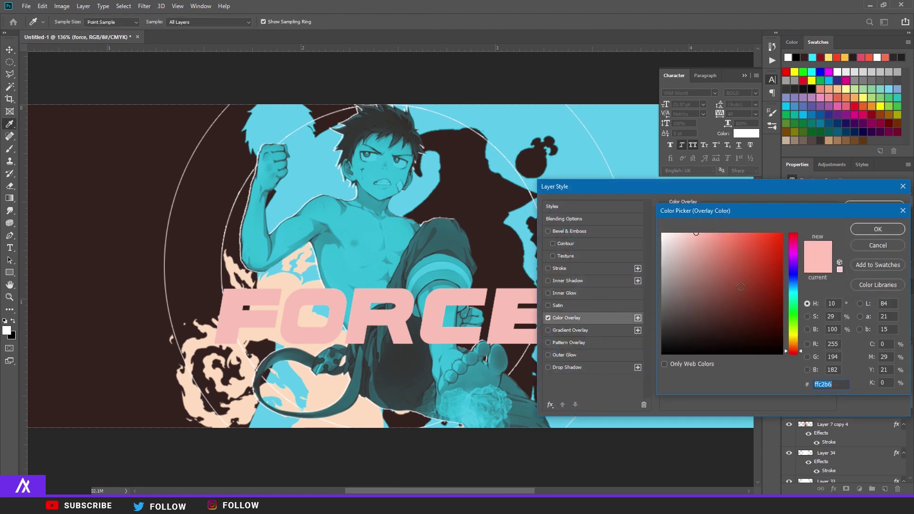
{"action": "left_click", "coordinate": [821, 229]}
{"action": "left_click", "coordinate": [867, 208]}
Nudge the lower FORCE text down and slightly right so it forms an offset shadow behind the pink title.
{"action": "key", "text": "Down"}
{"action": "key", "text": "Down"}
{"action": "key", "text": "Down"}
{"action": "key", "text": "Down"}
{"action": "key", "text": "Down"}
{"action": "key", "text": "Down"}
{"action": "key", "text": "Down"}
{"action": "key", "text": "Down"}
{"action": "key", "text": "Down"}
{"action": "key", "text": "Down"}
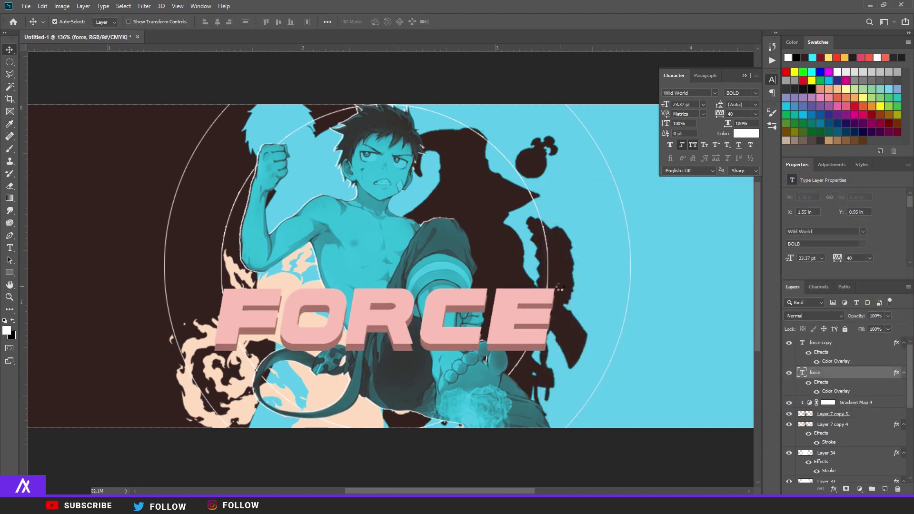
{"action": "key", "text": "Right"}
{"action": "key", "text": "Right"}
{"action": "key", "text": "Right"}
{"action": "key", "text": "Right"}
{"action": "key", "text": "Right"}
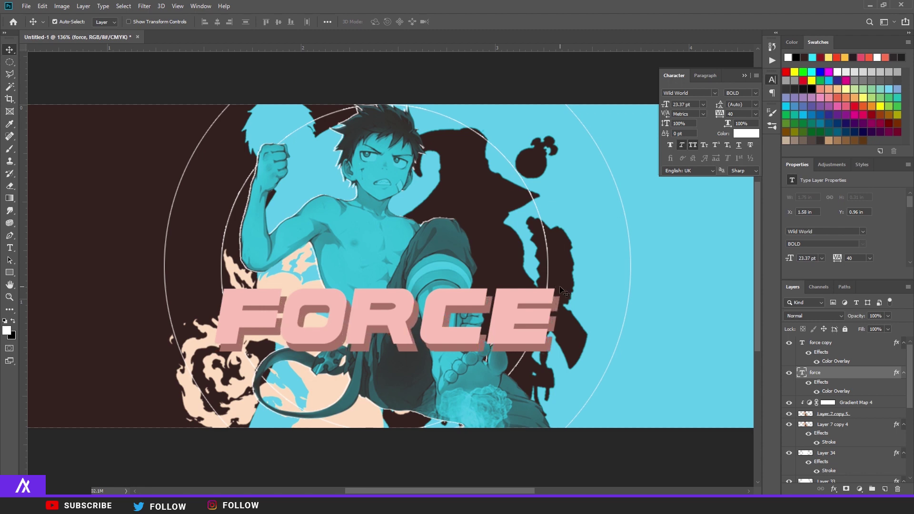
{"action": "scroll", "coordinate": [561, 291], "scroll_direction": "down", "scroll_amount": 3}
{"action": "scroll", "coordinate": [332, 336], "scroll_direction": "up", "scroll_amount": 4}
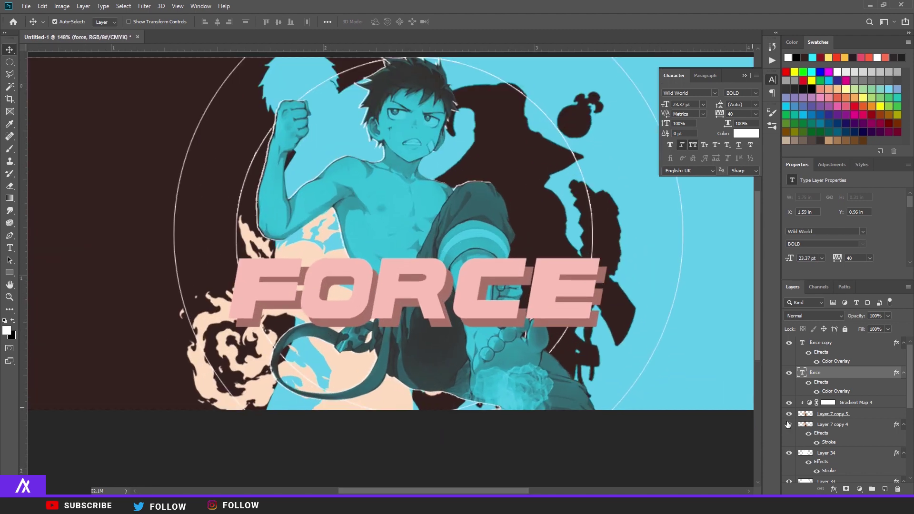
Create a new layer between the two FORCE texts and lasso the diagonal gap at the F's bottom-left corner with straight edges.
{"action": "left_click", "coordinate": [884, 489]}
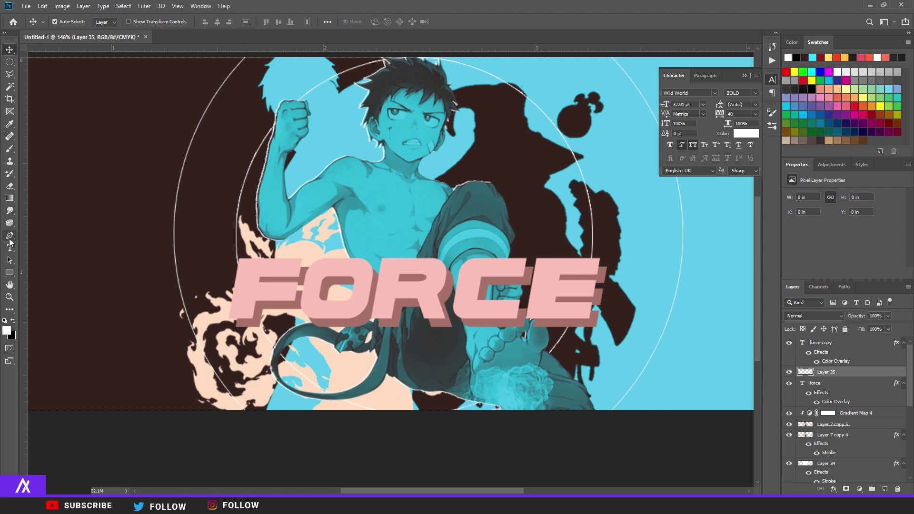
{"action": "left_click", "coordinate": [10, 74]}
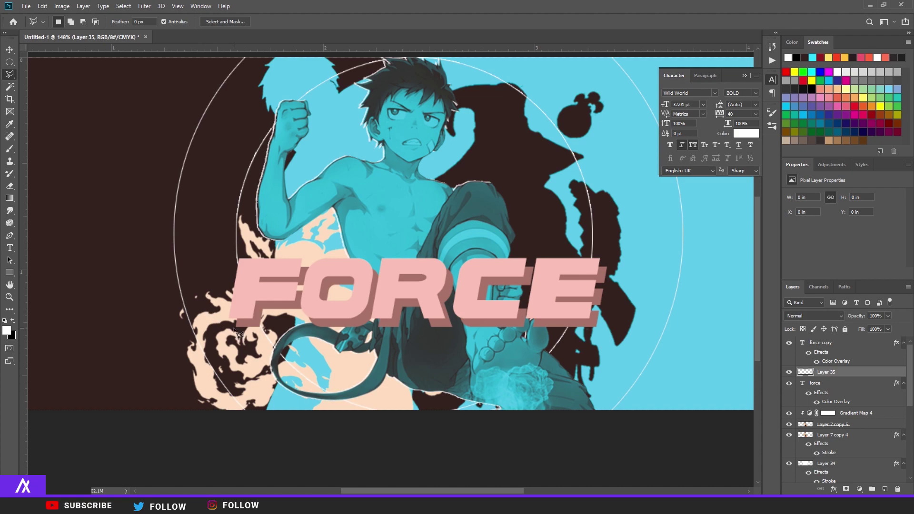
{"action": "scroll", "coordinate": [300, 308], "scroll_direction": "up", "scroll_amount": 6}
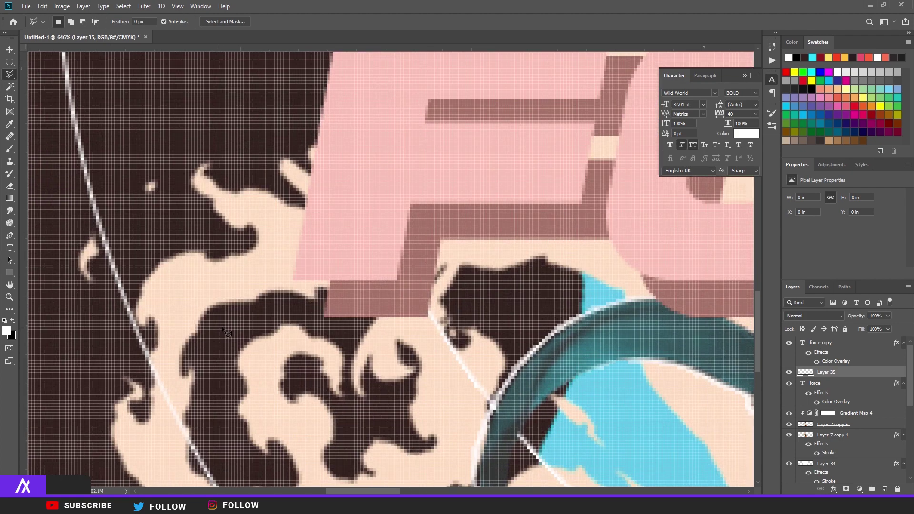
{"action": "scroll", "coordinate": [292, 262], "scroll_direction": "up", "scroll_amount": 1}
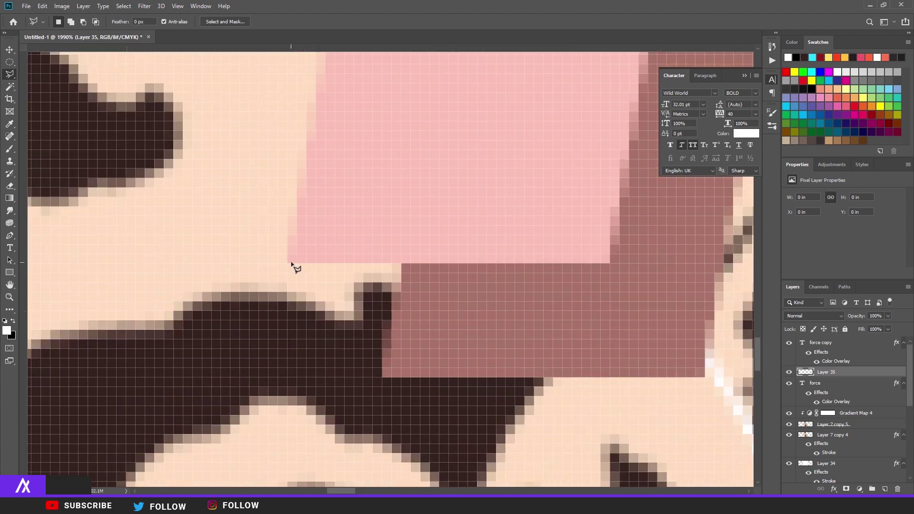
{"action": "left_click", "coordinate": [288, 262]}
{"action": "left_click", "coordinate": [382, 377]}
{"action": "left_click", "coordinate": [448, 338]}
{"action": "left_click", "coordinate": [447, 226]}
{"action": "left_click", "coordinate": [288, 262]}
Sample the shadow colour #a87267 as the foreground colour, fill the selected corner with it and deselect.
{"action": "left_click", "coordinate": [7, 330]}
{"action": "left_click", "coordinate": [421, 324]}
{"action": "left_click", "coordinate": [870, 226]}
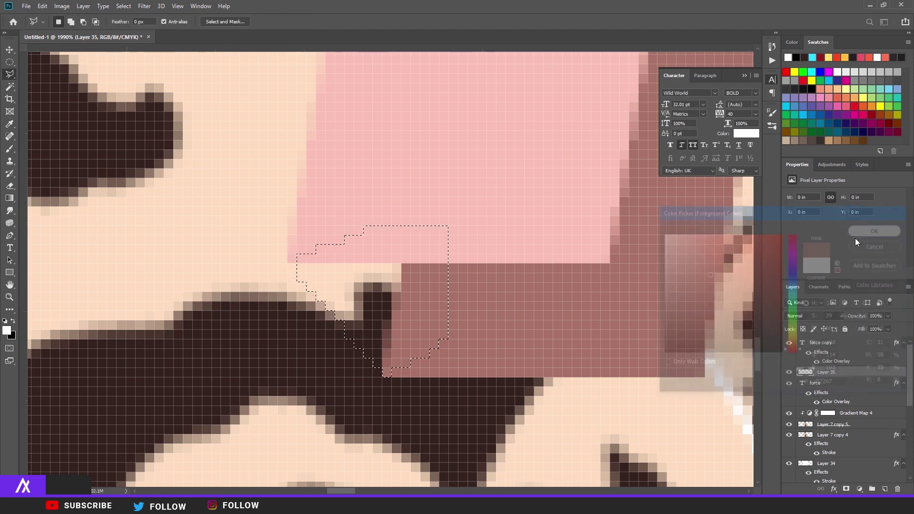
{"action": "key", "text": "alt+BackSpace"}
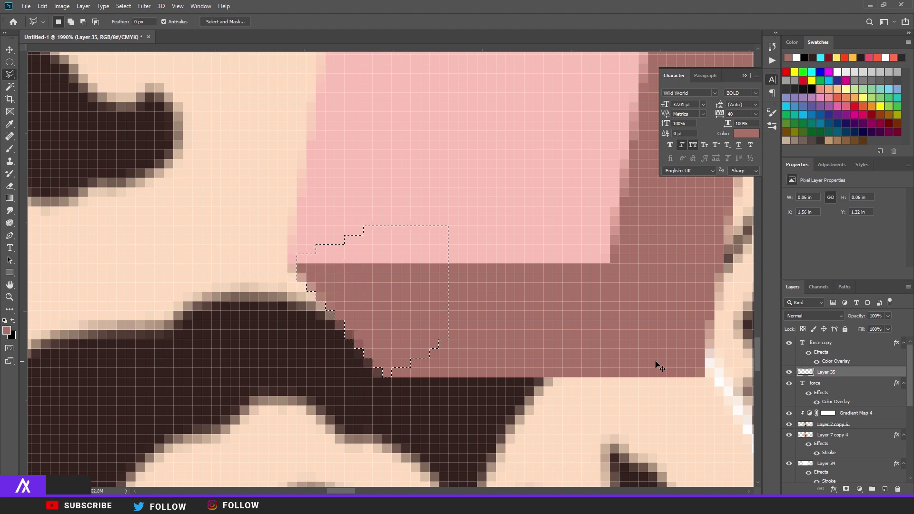
{"action": "key", "text": "ctrl+d"}
Select the diagonal gap at the end of the F's middle arm and fill it with the shadow colour.
{"action": "left_click", "coordinate": [542, 252]}
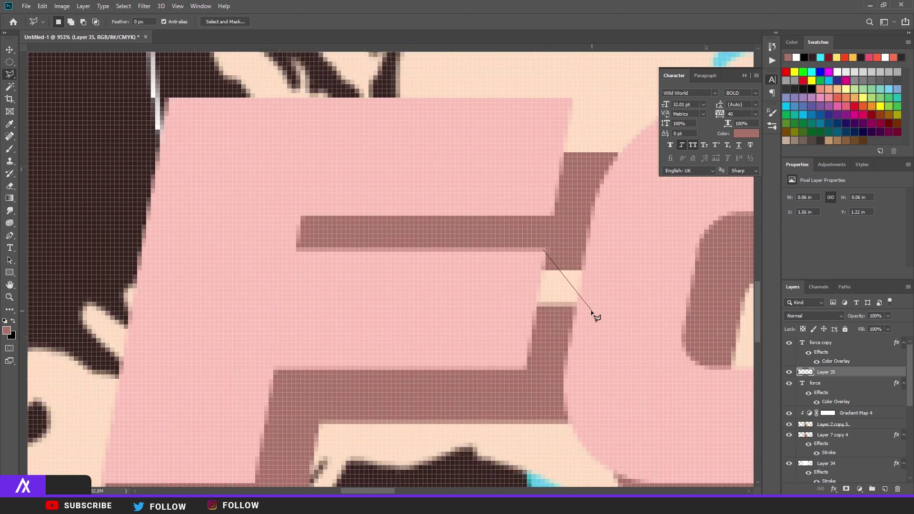
{"action": "left_click", "coordinate": [595, 309]}
{"action": "left_click", "coordinate": [576, 326]}
{"action": "left_click", "coordinate": [499, 314]}
{"action": "left_click", "coordinate": [541, 251]}
{"action": "scroll", "coordinate": [518, 152], "scroll_direction": "down", "scroll_amount": 2}
{"action": "key", "text": "alt+BackSpace"}
{"action": "scroll", "coordinate": [514, 153], "scroll_direction": "down", "scroll_amount": 3}
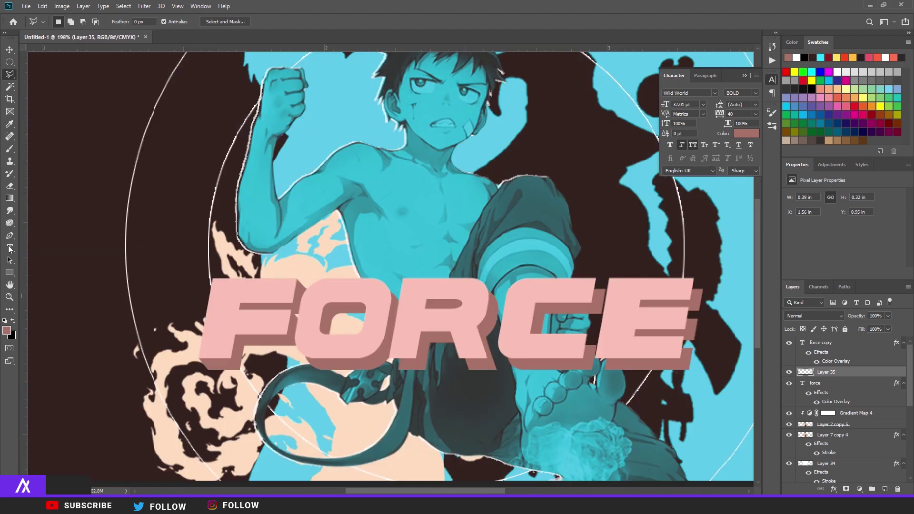
Select and fill the diagonal shadow gaps at the bottom-left corners of the R's legs.
{"action": "scroll", "coordinate": [410, 360], "scroll_direction": "up", "scroll_amount": 5}
{"action": "left_click", "coordinate": [295, 348]}
{"action": "left_click", "coordinate": [346, 409]}
{"action": "left_click", "coordinate": [366, 316]}
{"action": "key", "text": "alt+BackSpace"}
{"action": "scroll", "coordinate": [324, 310], "scroll_direction": "up", "scroll_amount": 4}
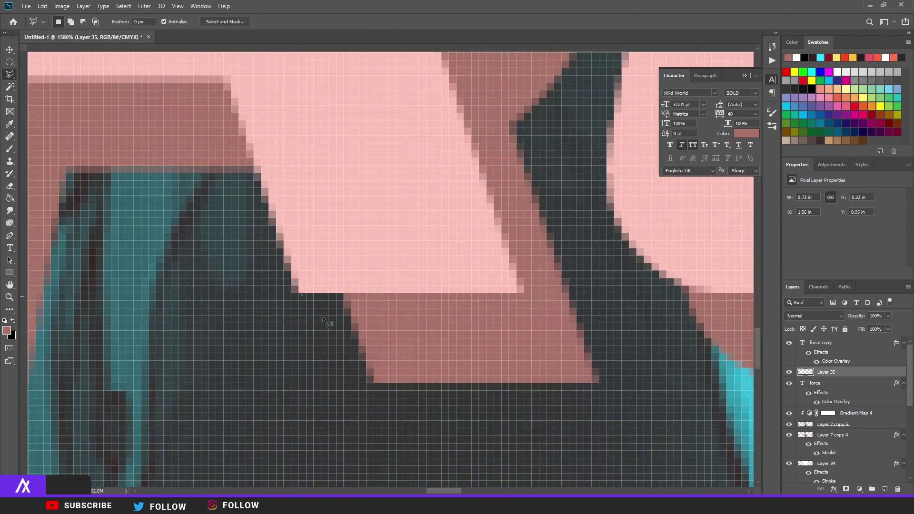
{"action": "key", "text": "alt+BackSpace"}
{"action": "scroll", "coordinate": [341, 291], "scroll_direction": "down", "scroll_amount": 4}
{"action": "scroll", "coordinate": [444, 271], "scroll_direction": "up", "scroll_amount": 5}
Select and fill the diagonal shadow gaps at the ends of the C's arms with the shadow colour.
{"action": "left_click", "coordinate": [393, 271]}
{"action": "key", "text": "alt+BackSpace"}
{"action": "scroll", "coordinate": [392, 272], "scroll_direction": "down", "scroll_amount": 4}
{"action": "scroll", "coordinate": [427, 143], "scroll_direction": "up", "scroll_amount": 4}
{"action": "left_click", "coordinate": [363, 218]}
{"action": "left_click", "coordinate": [430, 300]}
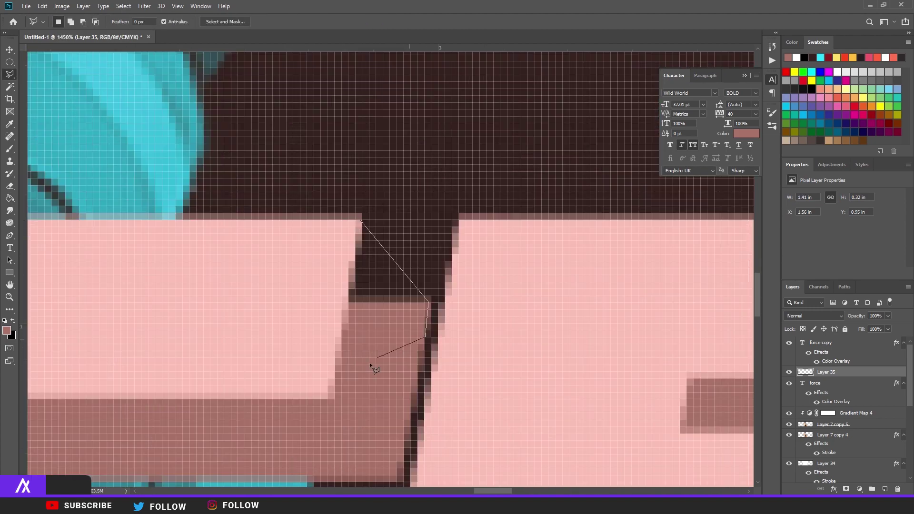
{"action": "key", "text": "alt+BackSpace"}
{"action": "scroll", "coordinate": [372, 304], "scroll_direction": "down", "scroll_amount": 3}
{"action": "left_click", "coordinate": [428, 253]}
{"action": "key", "text": "alt+BackSpace"}
Select and fill the remaining diagonal shadow gaps at the ends of the E's arms.
{"action": "scroll", "coordinate": [443, 281], "scroll_direction": "down", "scroll_amount": 2}
{"action": "left_click", "coordinate": [417, 373]}
{"action": "key", "text": "alt+BackSpace"}
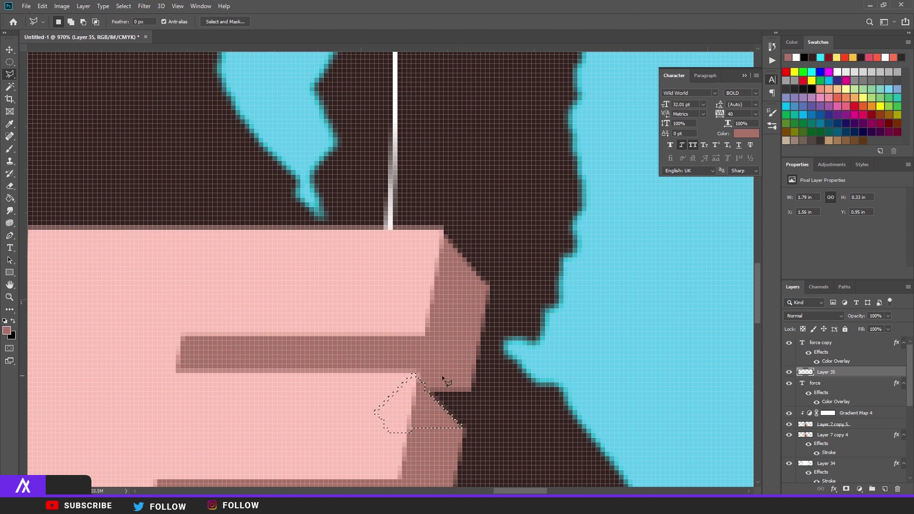
{"action": "left_click_drag", "start_coordinate": [441, 381], "coordinate": [457, 184]}
{"action": "left_click", "coordinate": [451, 374]}
{"action": "left_click", "coordinate": [407, 319]}
{"action": "key", "text": "alt+BackSpace"}
{"action": "scroll", "coordinate": [407, 319], "scroll_direction": "down", "scroll_amount": 10}
{"action": "scroll", "coordinate": [393, 270], "scroll_direction": "up", "scroll_amount": 3}
Set up the Brush tool with the Hard Round tip at a size of 30 px.
{"action": "key", "text": "b"}
{"action": "left_click", "coordinate": [68, 22]}
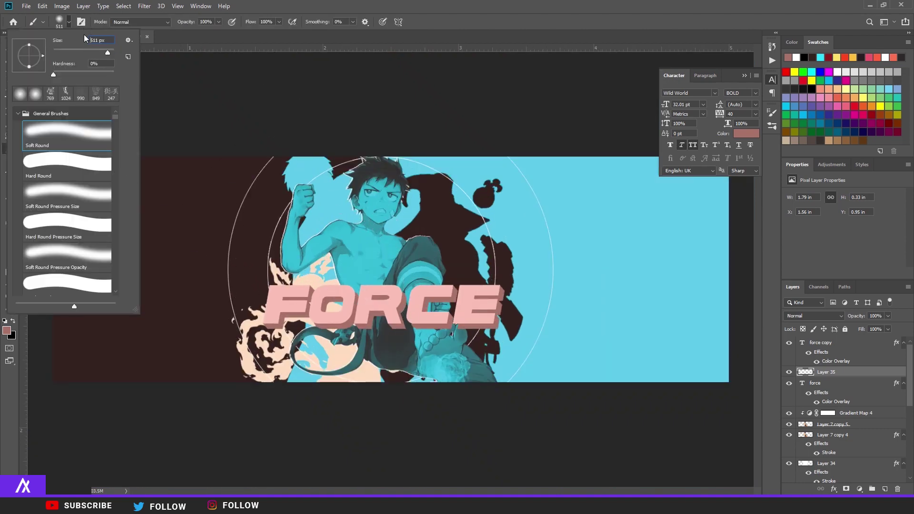
{"action": "left_click", "coordinate": [67, 164]}
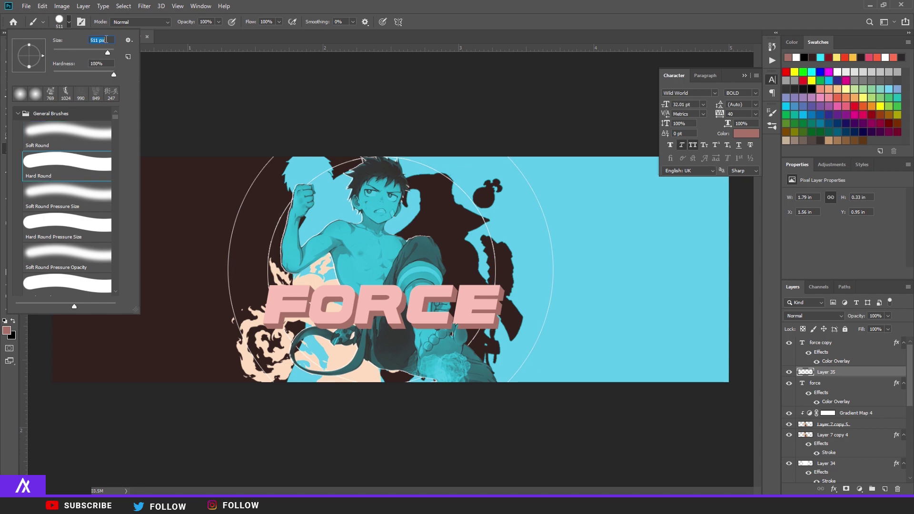
{"action": "type", "text": "30"}
{"action": "key", "text": "Return"}
{"action": "scroll", "coordinate": [233, 290], "scroll_direction": "up", "scroll_amount": 5}
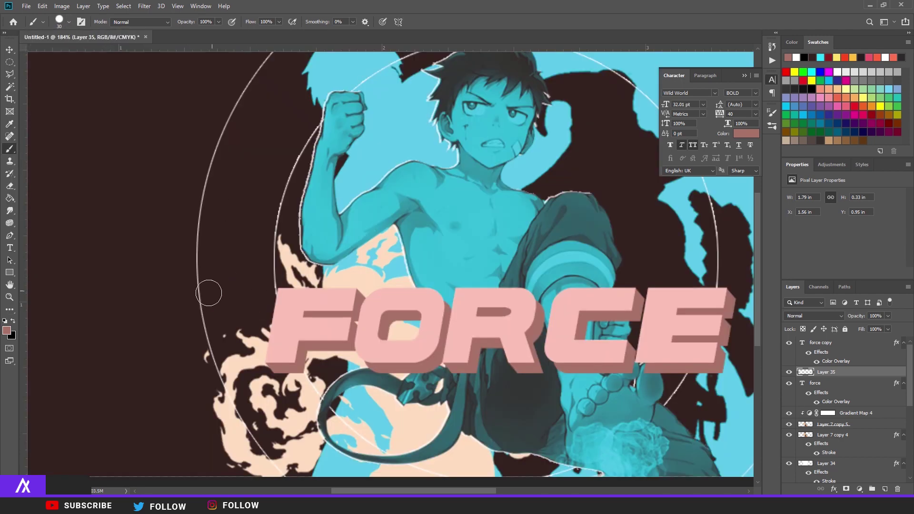
Paint the shadow colour around the O's upper-right and lower-left curves to join its face to the offset shadow.
{"action": "left_click", "coordinate": [7, 330]}
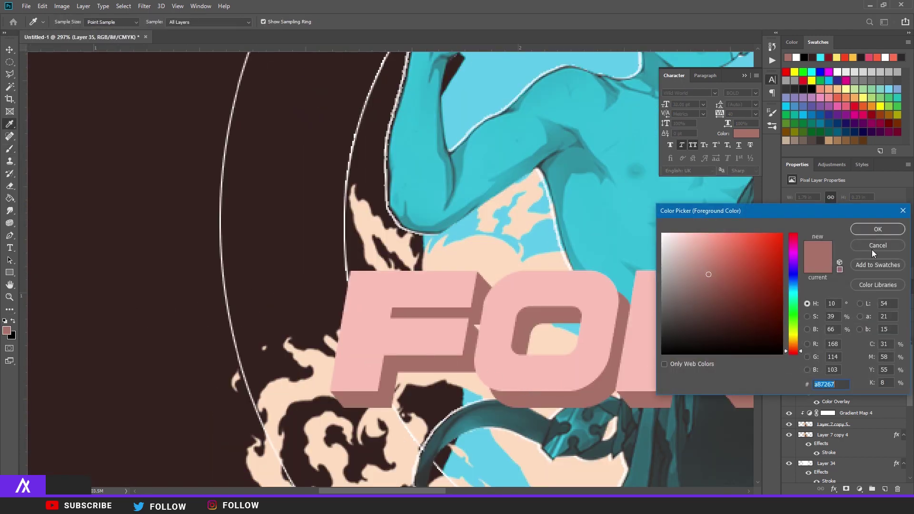
{"action": "left_click", "coordinate": [871, 248]}
{"action": "scroll", "coordinate": [588, 278], "scroll_direction": "up", "scroll_amount": 5}
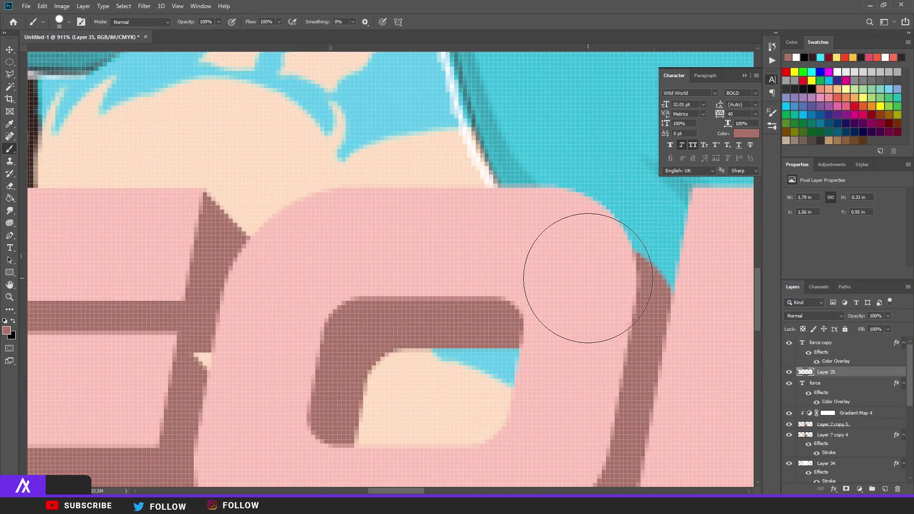
{"action": "left_click_drag", "start_coordinate": [569, 249], "coordinate": [596, 304]}
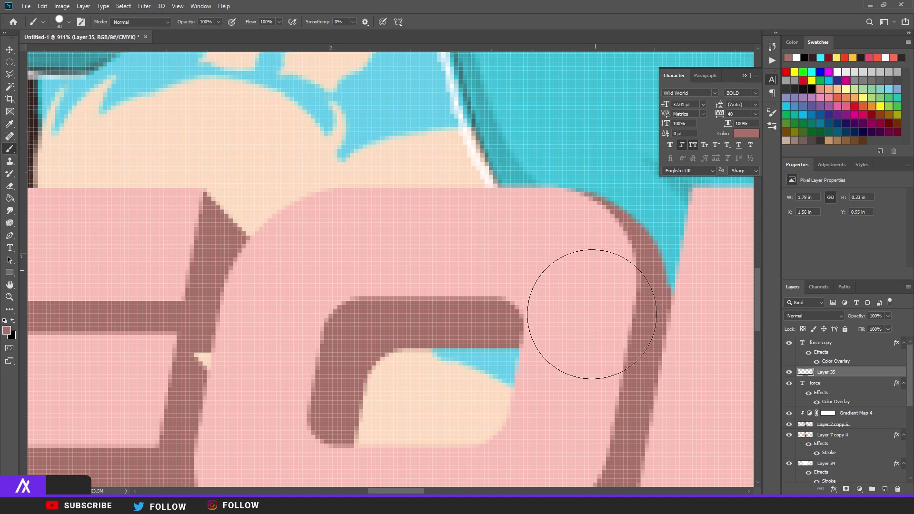
{"action": "scroll", "coordinate": [592, 314], "scroll_direction": "down", "scroll_amount": 6}
{"action": "scroll", "coordinate": [523, 319], "scroll_direction": "up", "scroll_amount": 6}
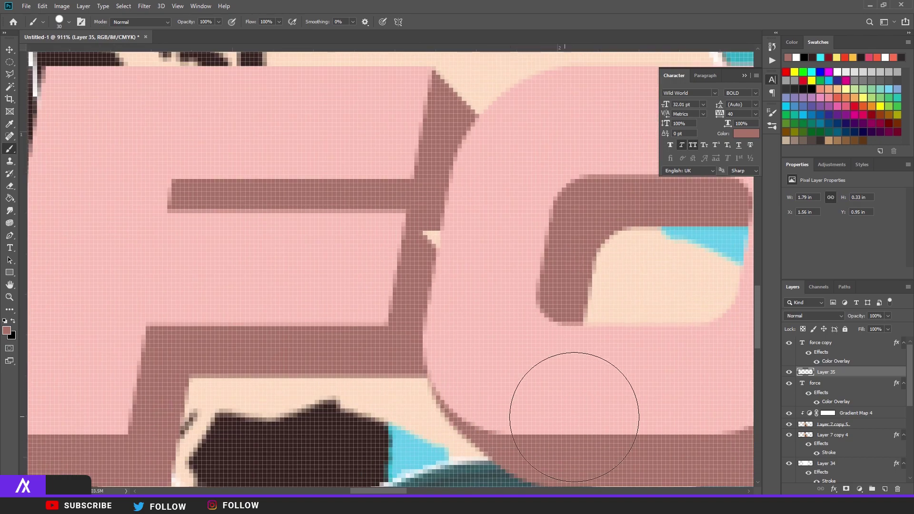
{"action": "scroll", "coordinate": [494, 340], "scroll_direction": "down", "scroll_amount": 7}
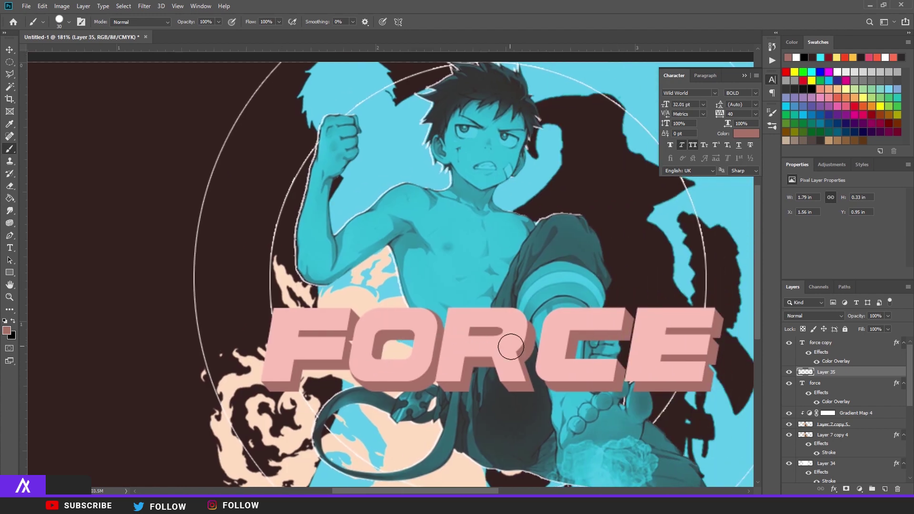
Brush the shadow colour along the R's upper-right curve and the C's lower-left curve to close the remaining gaps.
{"action": "scroll", "coordinate": [510, 315], "scroll_direction": "up", "scroll_amount": 6}
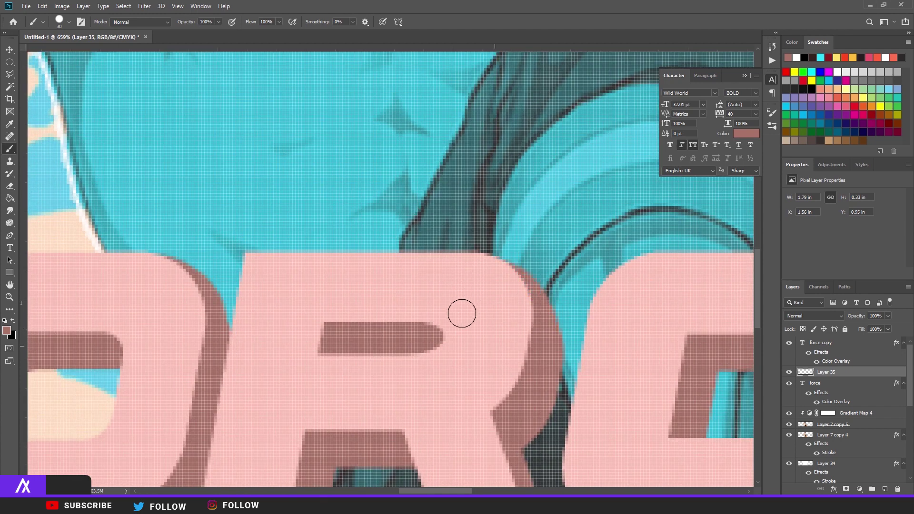
{"action": "scroll", "coordinate": [461, 312], "scroll_direction": "down", "scroll_amount": 7}
{"action": "scroll", "coordinate": [616, 376], "scroll_direction": "up", "scroll_amount": 6}
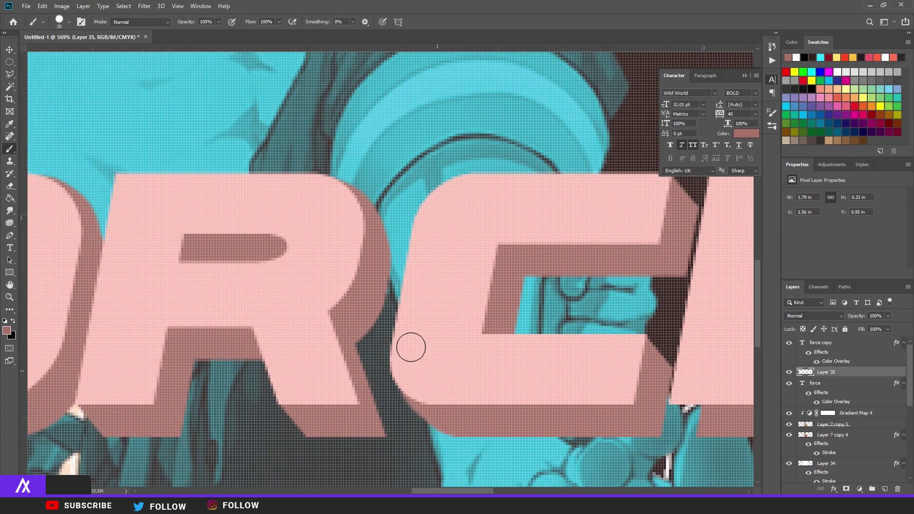
{"action": "mouse_move", "coordinate": [409, 347]}
{"action": "left_mouse_down"}
{"action": "mouse_move", "coordinate": [421, 362]}
{"action": "mouse_move", "coordinate": [462, 375]}
{"action": "mouse_move", "coordinate": [465, 354]}
{"action": "left_mouse_up"}
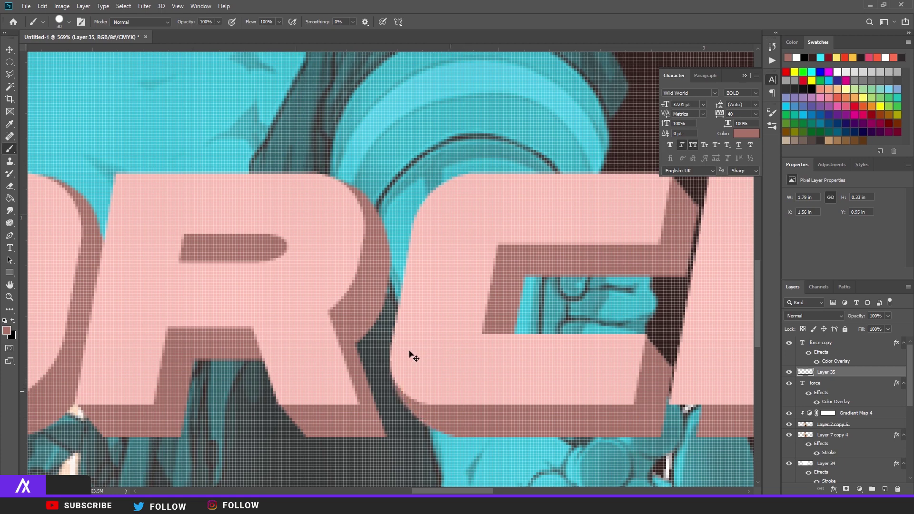
{"action": "scroll", "coordinate": [413, 357], "scroll_direction": "down", "scroll_amount": 6}
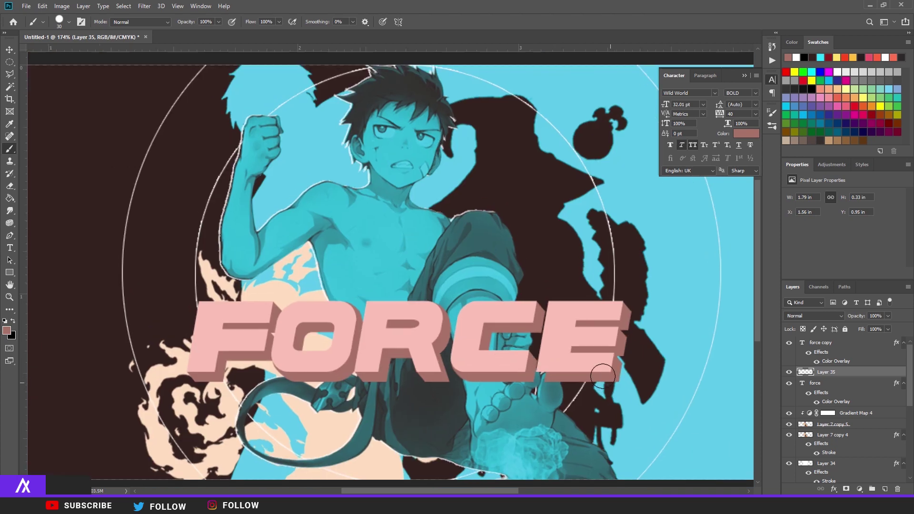
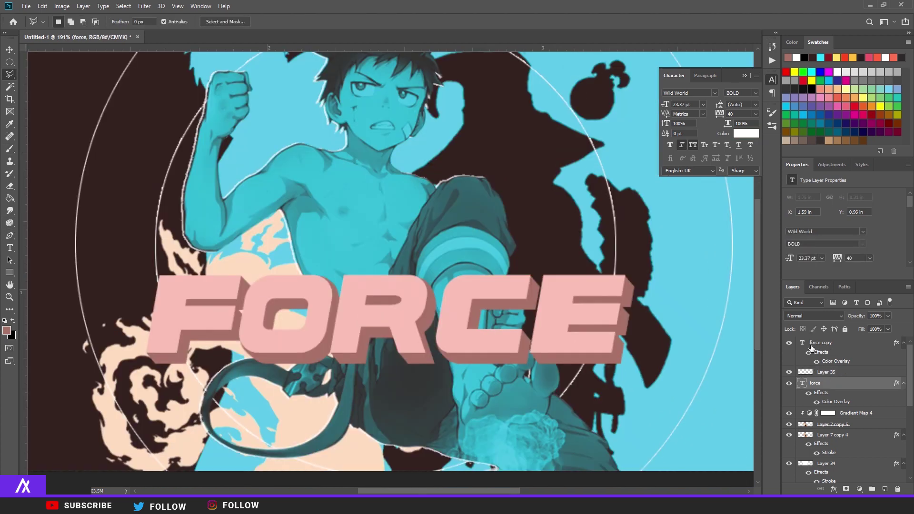
Add a 2 px outside stroke in pale peach (#ffdec0) to the front FORCE text layer.
{"action": "double_click", "coordinate": [861, 348]}
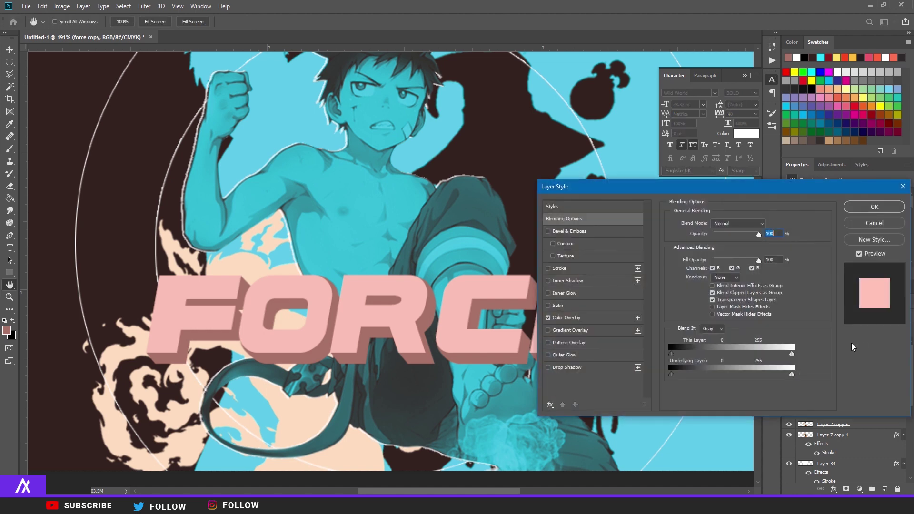
{"action": "left_click", "coordinate": [565, 268]}
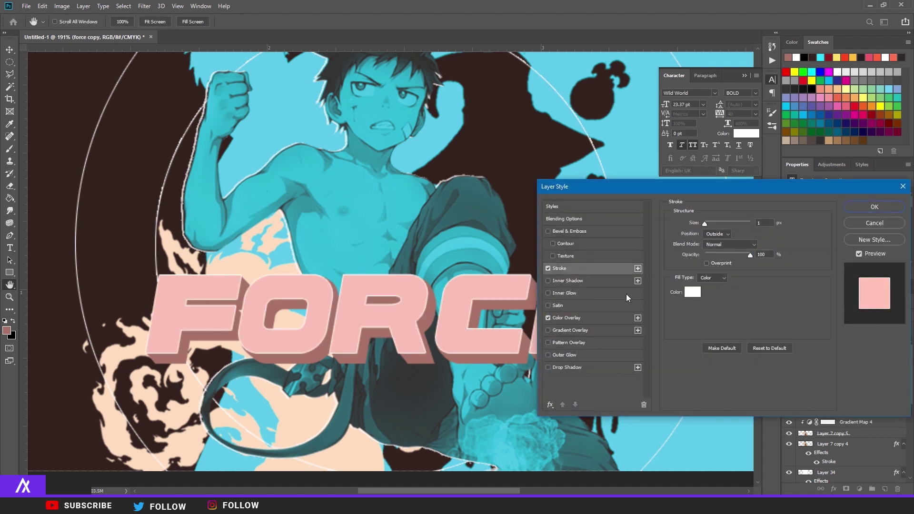
{"action": "left_click", "coordinate": [688, 292]}
{"action": "left_click", "coordinate": [496, 257]}
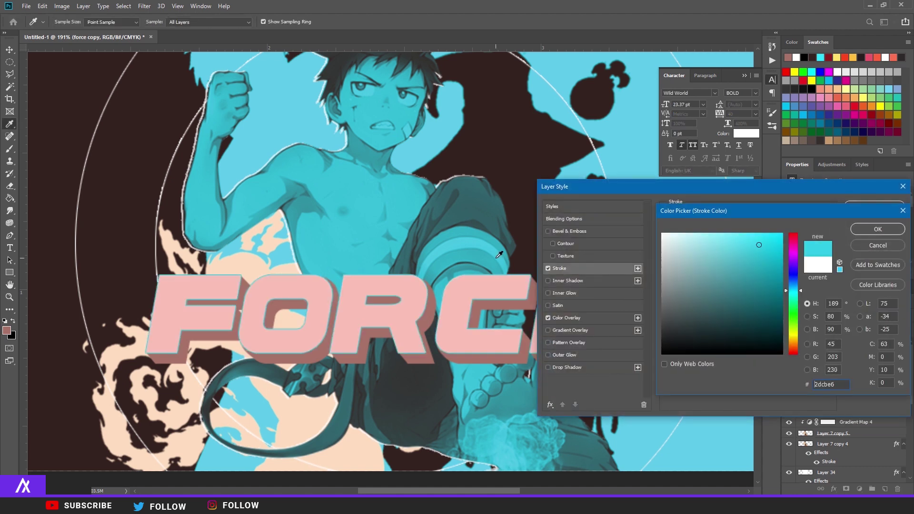
{"action": "left_click", "coordinate": [289, 421]}
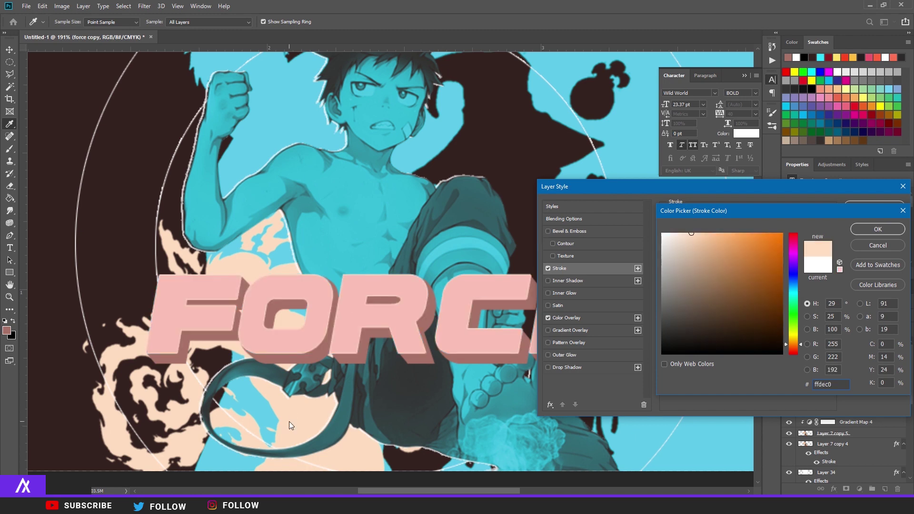
{"action": "left_click", "coordinate": [862, 229]}
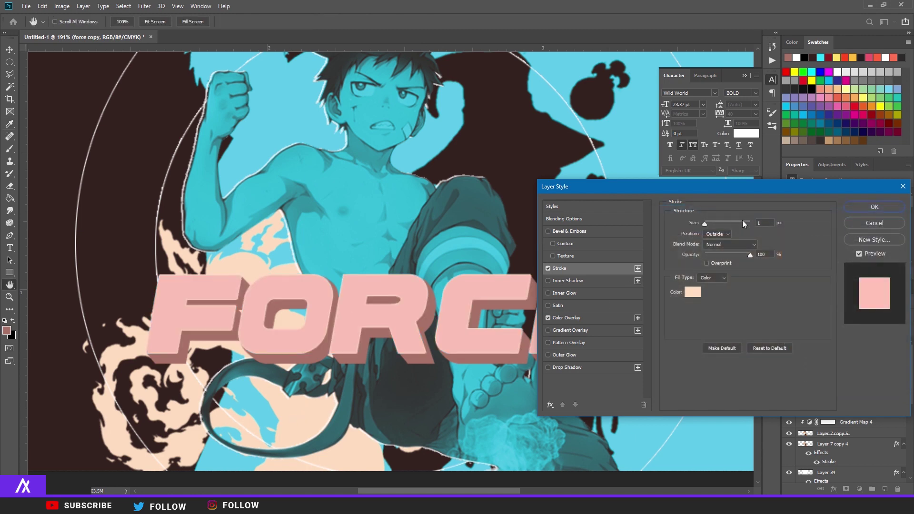
{"action": "left_click_drag", "start_coordinate": [704, 222], "coordinate": [705, 222]}
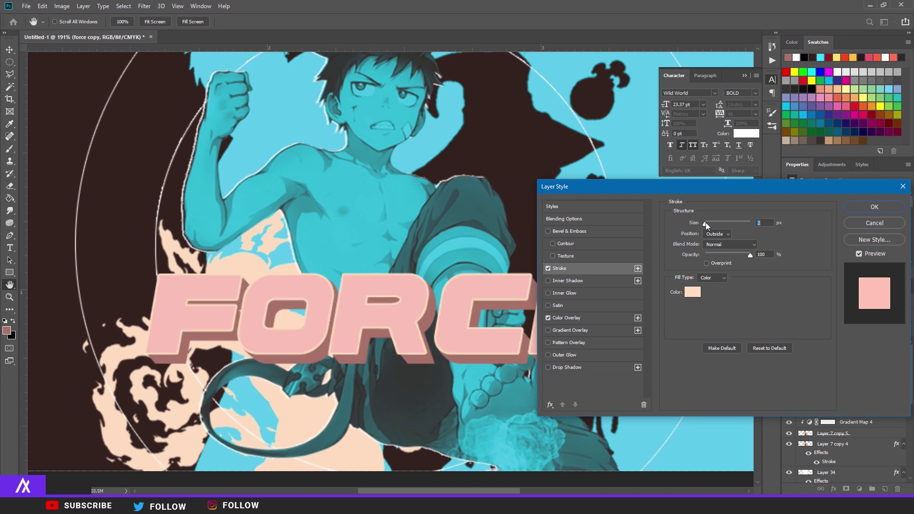
{"action": "left_click", "coordinate": [849, 208]}
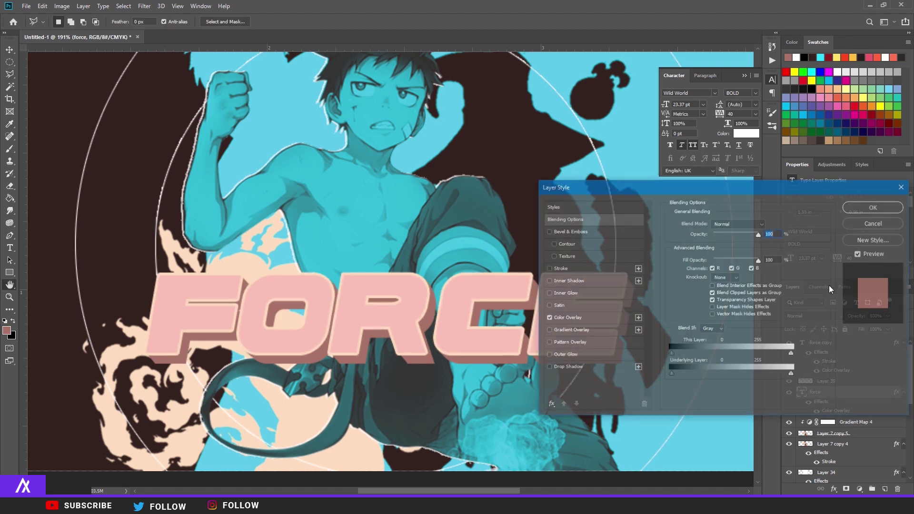
Merge the FORCE shadow text with its painted fill layer and add a matching pale peach outside stroke to the result.
{"action": "left_click", "coordinate": [863, 222]}
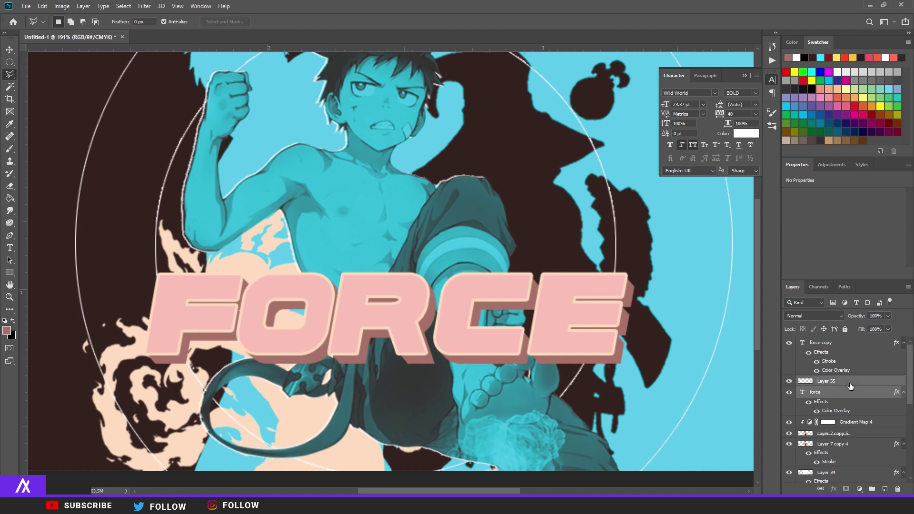
{"action": "key", "text": "ctrl+e"}
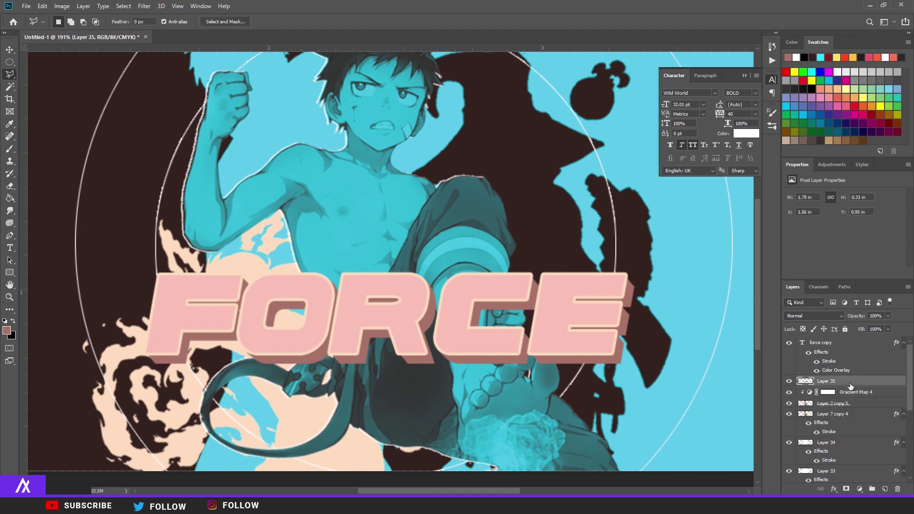
{"action": "double_click", "coordinate": [859, 382]}
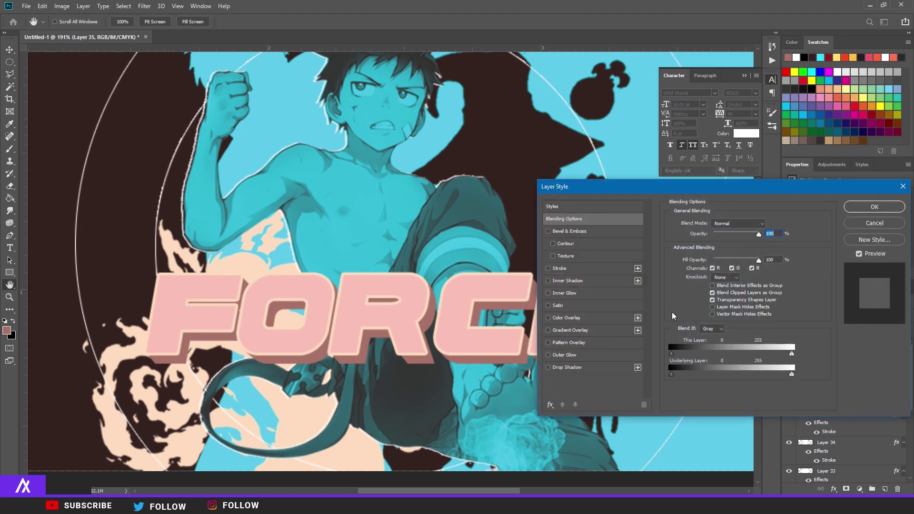
{"action": "left_click", "coordinate": [578, 268]}
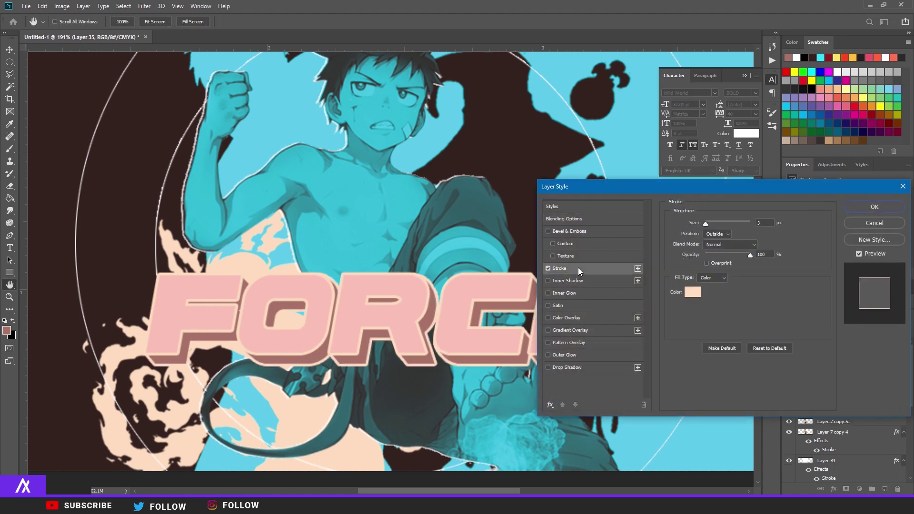
{"action": "left_click", "coordinate": [870, 210]}
Shift the merged FORCE title's colours to a cooler pink with Hue/Saturation.
{"action": "scroll", "coordinate": [494, 331], "scroll_direction": "down", "scroll_amount": 3}
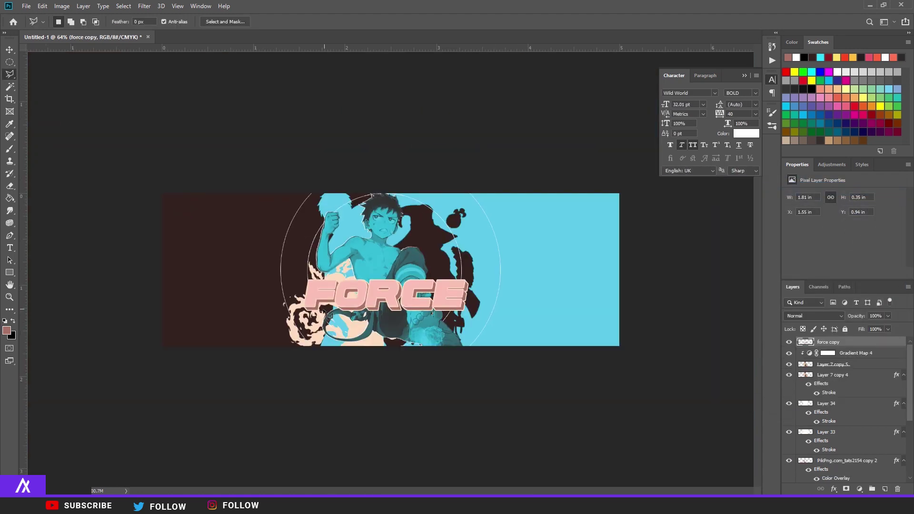
{"action": "scroll", "coordinate": [325, 314], "scroll_direction": "up", "scroll_amount": 4}
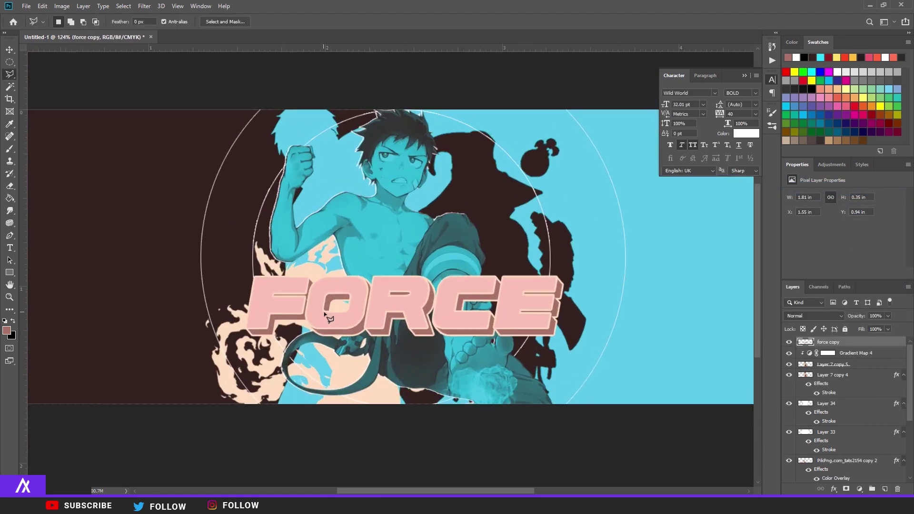
{"action": "key", "text": "ctrl+u"}
{"action": "mouse_move", "coordinate": [623, 132]}
{"action": "left_mouse_down"}
{"action": "mouse_move", "coordinate": [606, 135]}
{"action": "mouse_move", "coordinate": [628, 137]}
{"action": "left_mouse_up"}
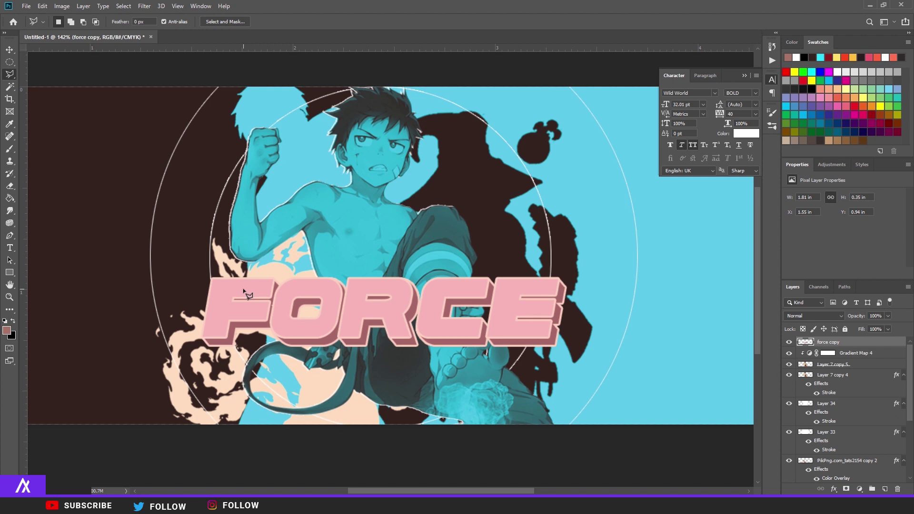
Add the text FIRE over the figure and set it in the Another Danger Slanted - Demo font.
{"action": "left_click", "coordinate": [9, 248]}
{"action": "left_click", "coordinate": [273, 202]}
{"action": "type", "text": "FIRE"}
{"action": "key", "text": "ctrl+a"}
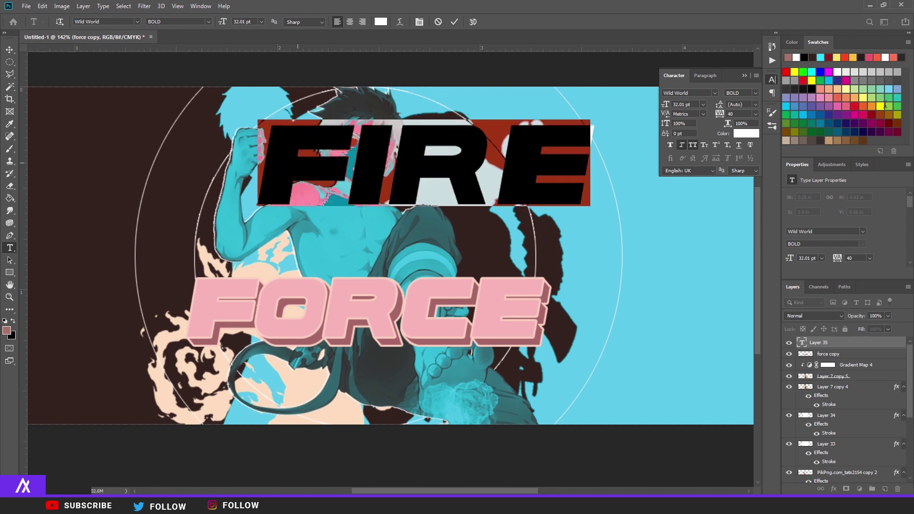
{"action": "left_click", "coordinate": [714, 93]}
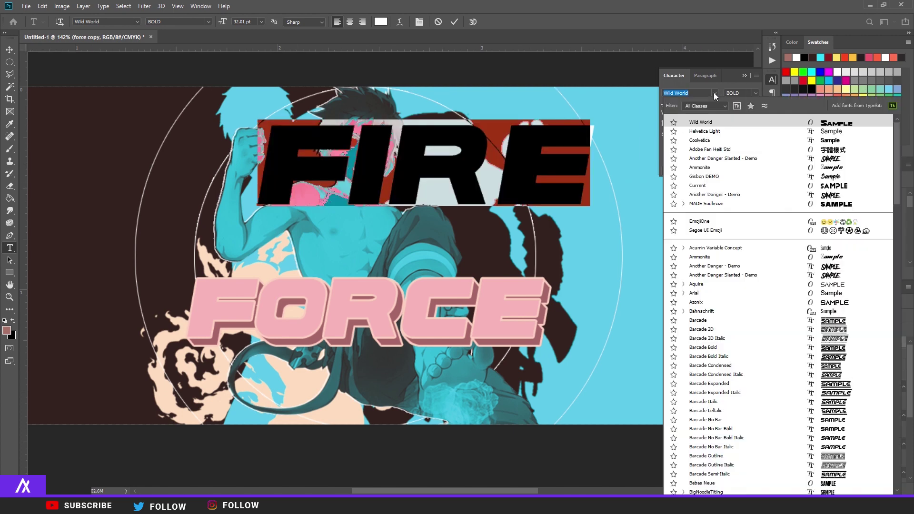
{"action": "left_click", "coordinate": [751, 158]}
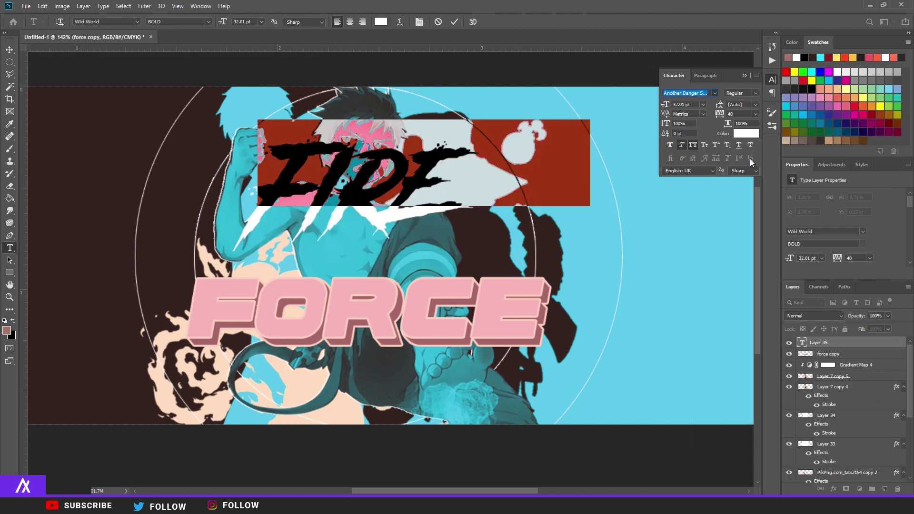
Set the FIRE text's tracking to 380 and size to 28.01 pt, and make the foreground colour white (#ffffff).
{"action": "left_click_drag", "start_coordinate": [719, 114], "coordinate": [729, 116]}
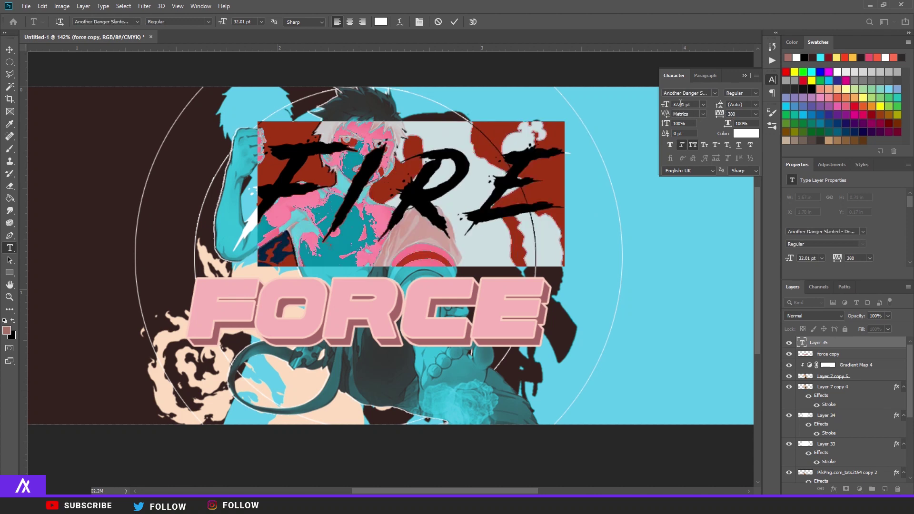
{"action": "left_click_drag", "start_coordinate": [666, 104], "coordinate": [664, 106]}
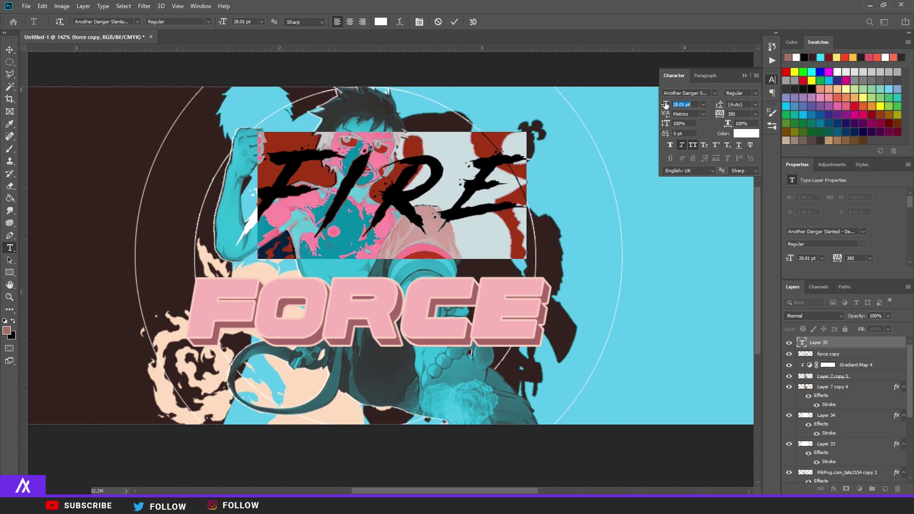
{"action": "left_click", "coordinate": [8, 331]}
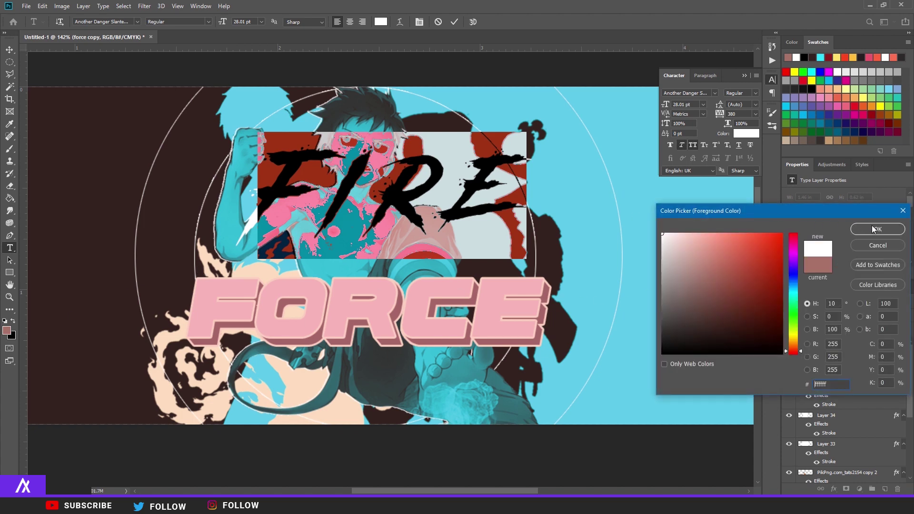
{"action": "left_click", "coordinate": [872, 228]}
Move the white FIRE text so it overlaps the FORCE title, and rasterize its layer.
{"action": "left_click", "coordinate": [9, 49]}
{"action": "left_click_drag", "start_coordinate": [399, 195], "coordinate": [373, 313]}
{"action": "scroll", "coordinate": [372, 314], "scroll_direction": "down", "scroll_amount": 2}
{"action": "scroll", "coordinate": [281, 323], "scroll_direction": "up", "scroll_amount": 4}
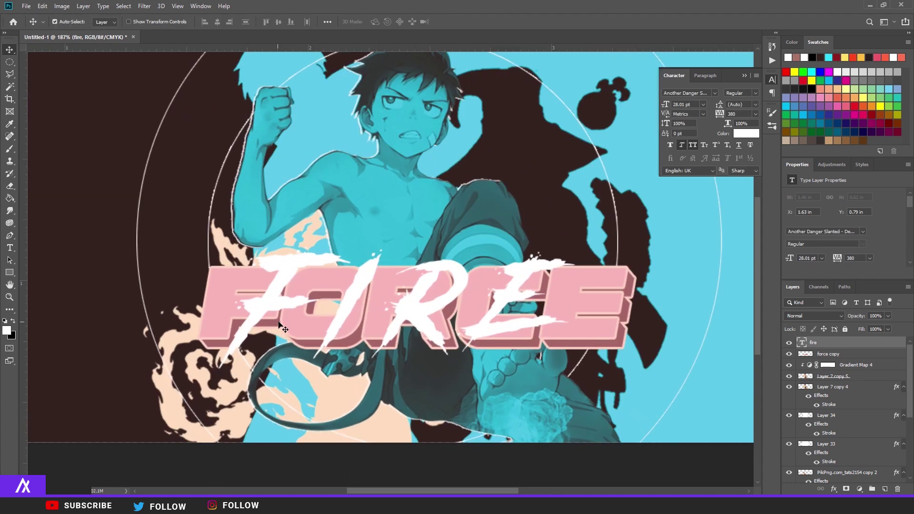
{"action": "scroll", "coordinate": [282, 329], "scroll_direction": "up", "scroll_amount": 1}
{"action": "scroll", "coordinate": [333, 324], "scroll_direction": "up", "scroll_amount": 1}
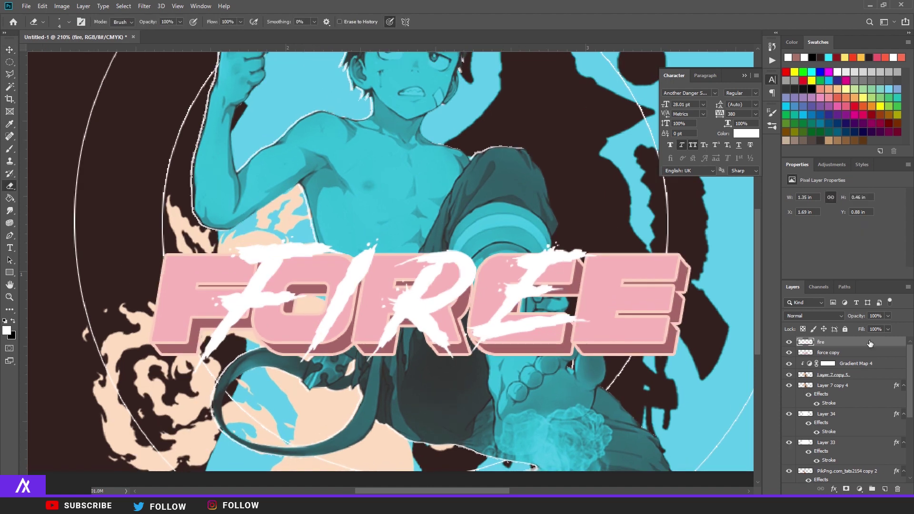
Give the FIRE layer a black drop shadow at 21% opacity.
{"action": "double_click", "coordinate": [869, 342]}
{"action": "left_click", "coordinate": [578, 369]}
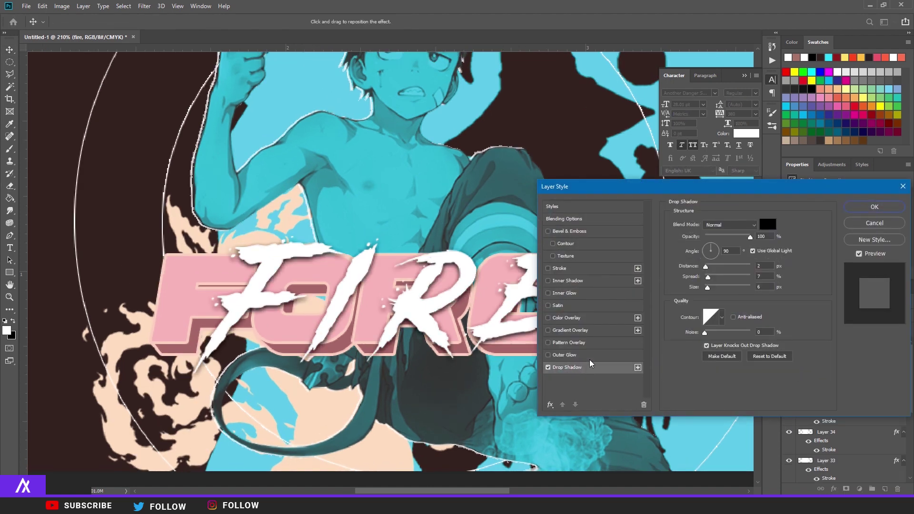
{"action": "left_click", "coordinate": [712, 241]}
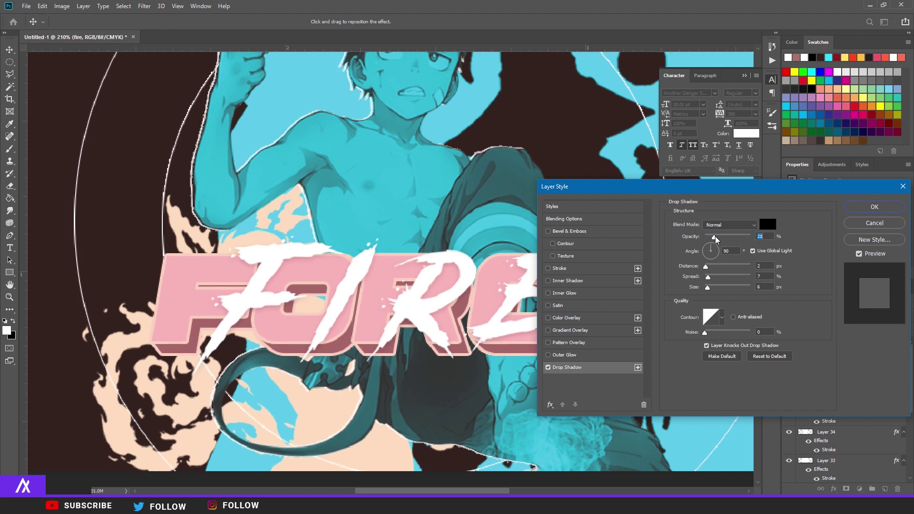
{"action": "left_click", "coordinate": [874, 206]}
{"action": "key", "text": "ctrl+0"}
{"action": "key", "text": "e"}
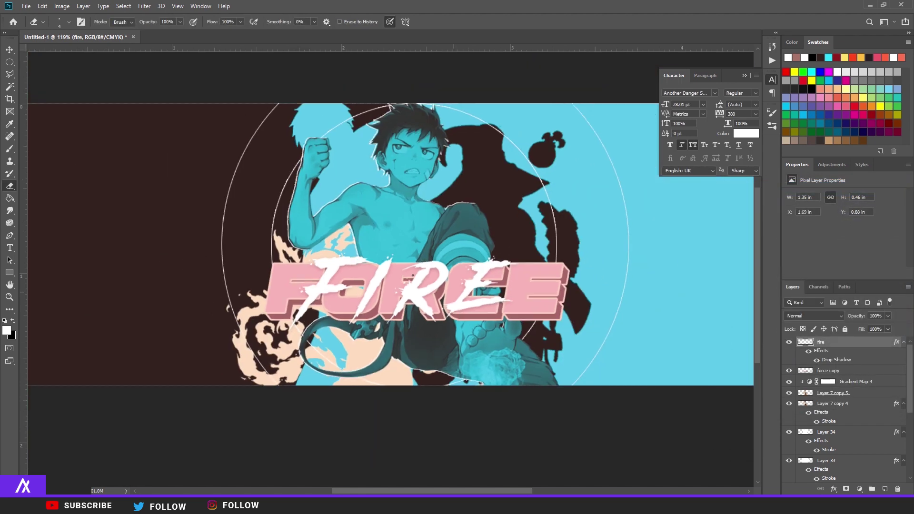
{"action": "scroll", "coordinate": [383, 281], "scroll_direction": "down", "scroll_amount": 2}
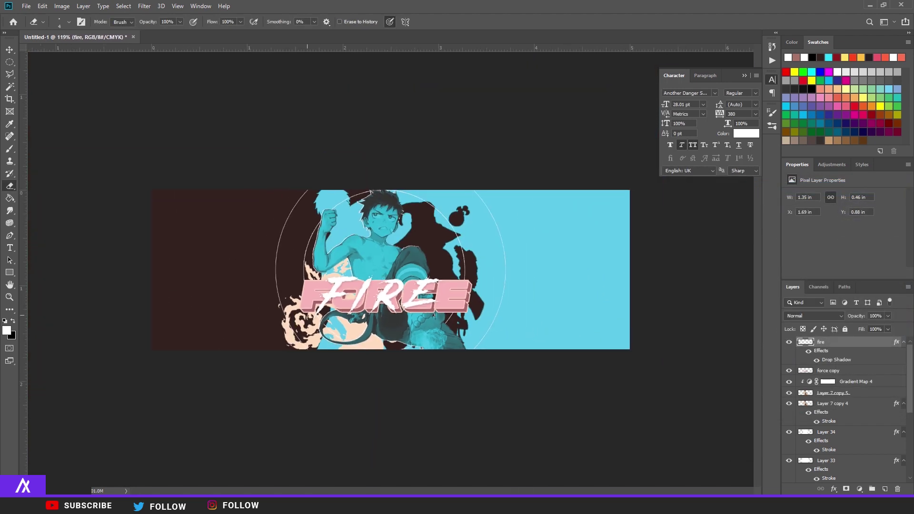
Set the Japanese subtitle 炎炎ノ消防隊 in Malgun Gothic at 3.01 pt.
{"action": "scroll", "coordinate": [304, 317], "scroll_direction": "up", "scroll_amount": 3}
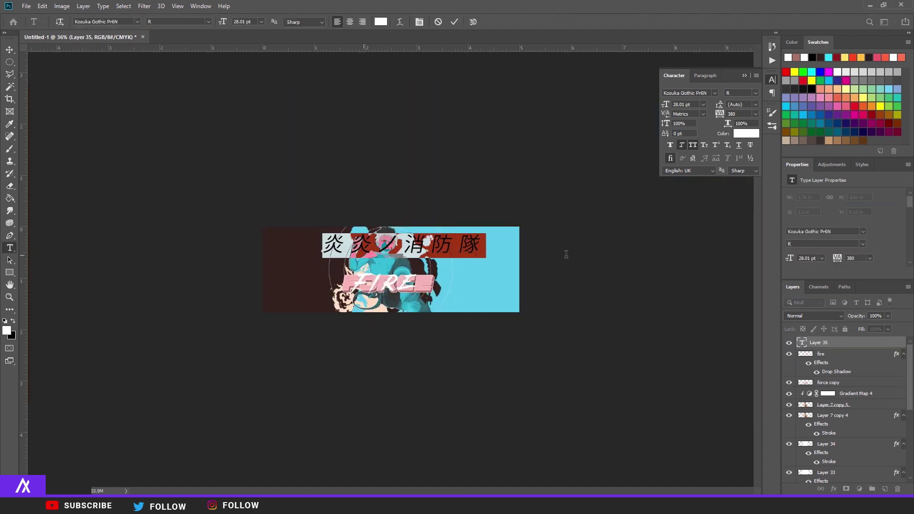
{"action": "left_click", "coordinate": [715, 92]}
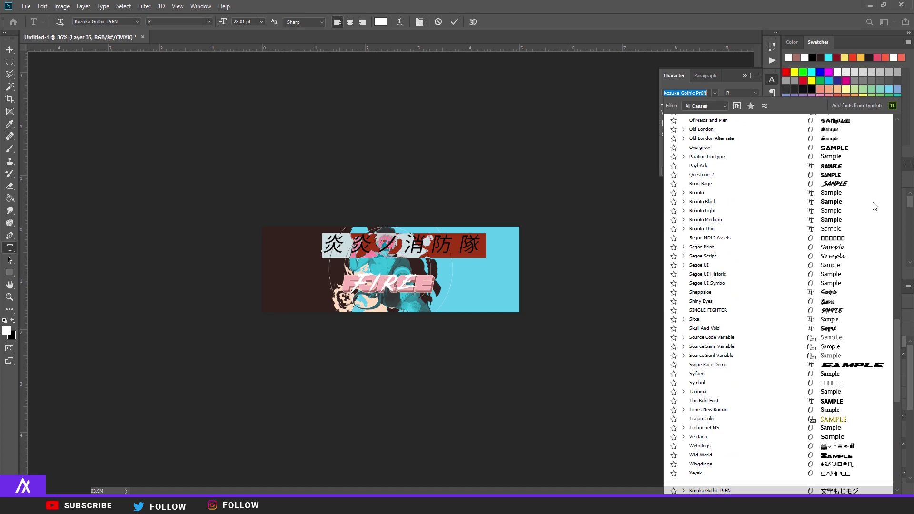
{"action": "left_click_drag", "start_coordinate": [667, 105], "coordinate": [652, 113]}
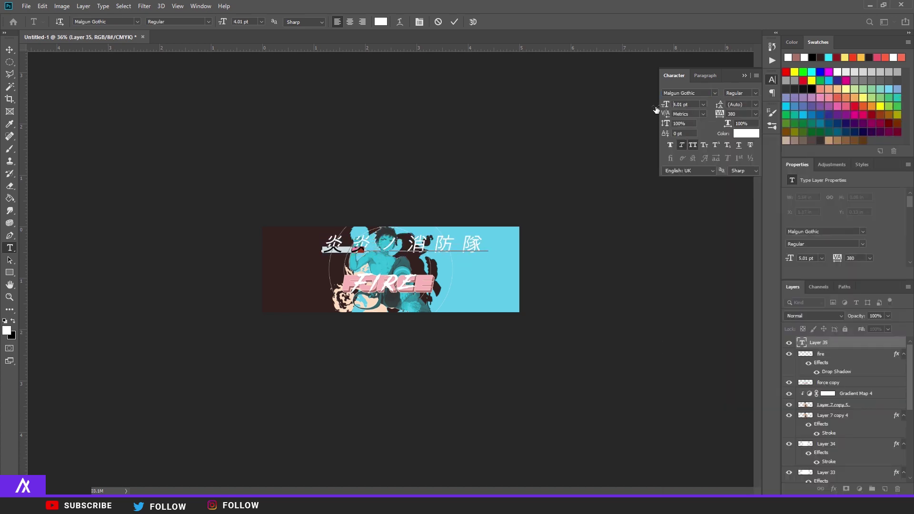
{"action": "scroll", "coordinate": [355, 259], "scroll_direction": "up", "scroll_amount": 5}
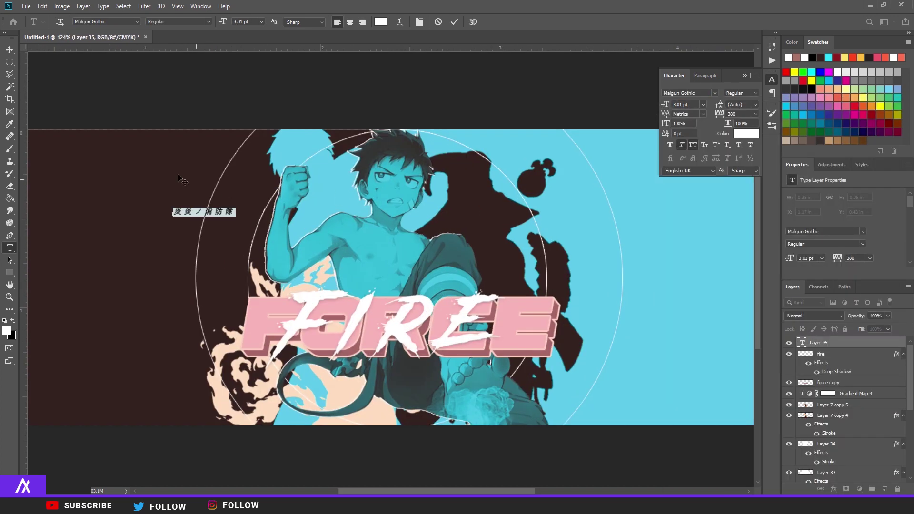
Move the Japanese subtitle just beneath the right half of the FORCE title.
{"action": "left_click", "coordinate": [10, 49]}
{"action": "left_click_drag", "start_coordinate": [221, 215], "coordinate": [521, 365]}
{"action": "scroll", "coordinate": [520, 365], "scroll_direction": "up", "scroll_amount": 3}
Enlarge the Japanese subtitle to 5.01 pt and nudge it left along the title's lower edge.
{"action": "left_click", "coordinate": [12, 248]}
{"action": "left_click_drag", "start_coordinate": [443, 361], "coordinate": [657, 347]}
{"action": "left_click_drag", "start_coordinate": [665, 105], "coordinate": [666, 107]}
{"action": "left_click", "coordinate": [9, 49]}
{"action": "left_click_drag", "start_coordinate": [548, 363], "coordinate": [508, 361]}
Add an outside stroke in dark brown (#34221e) to the Japanese subtitle.
{"action": "double_click", "coordinate": [858, 343]}
{"action": "left_click", "coordinate": [561, 269]}
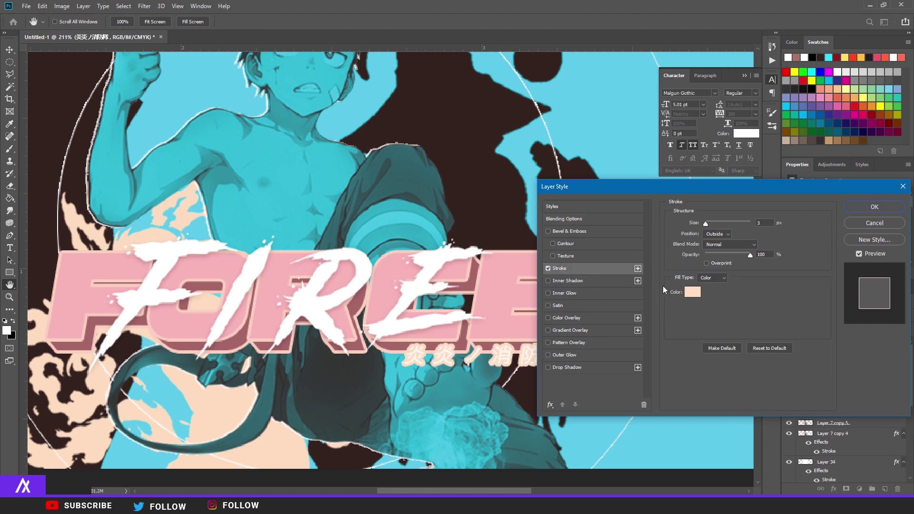
{"action": "left_click", "coordinate": [692, 292]}
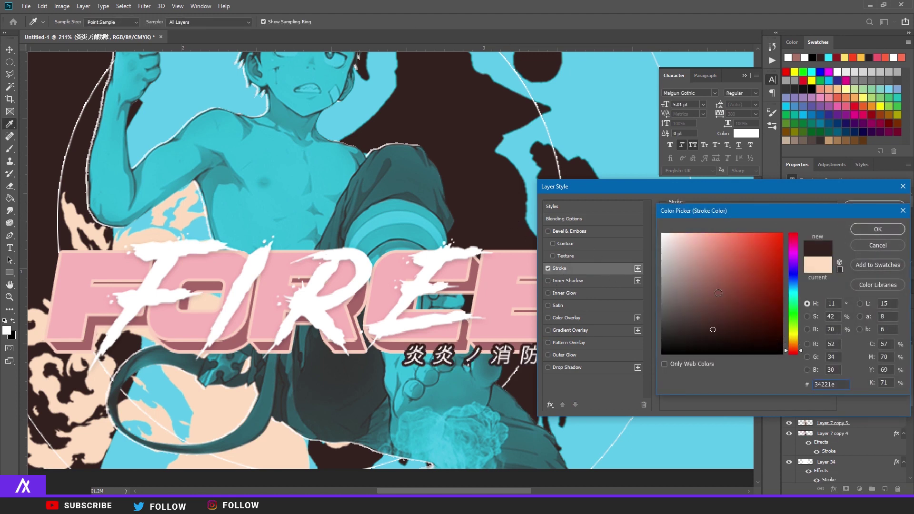
{"action": "left_click", "coordinate": [877, 229]}
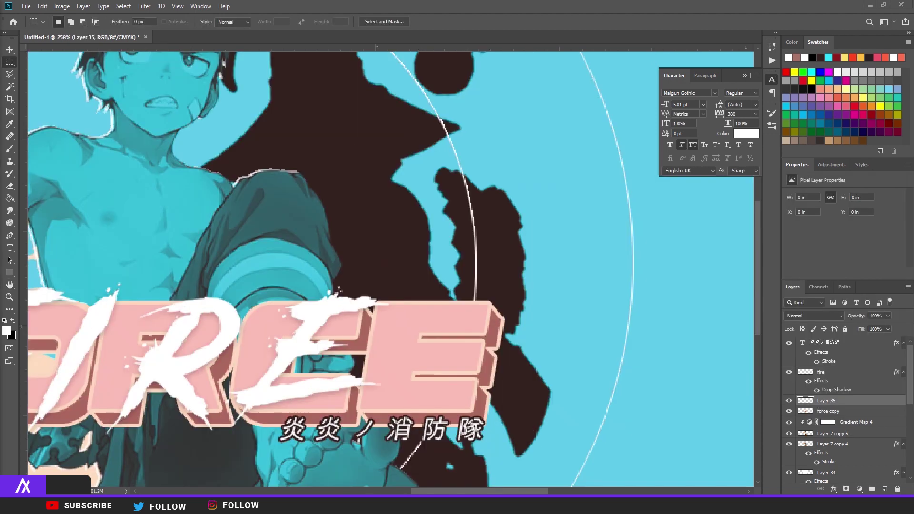
Select a square about 0.05 in wide at the top of the figure's raised knee and fill it with white on the empty layer.
{"action": "left_click_drag", "start_coordinate": [278, 169], "coordinate": [297, 188]}
{"action": "key", "text": "alt+BackSpace"}
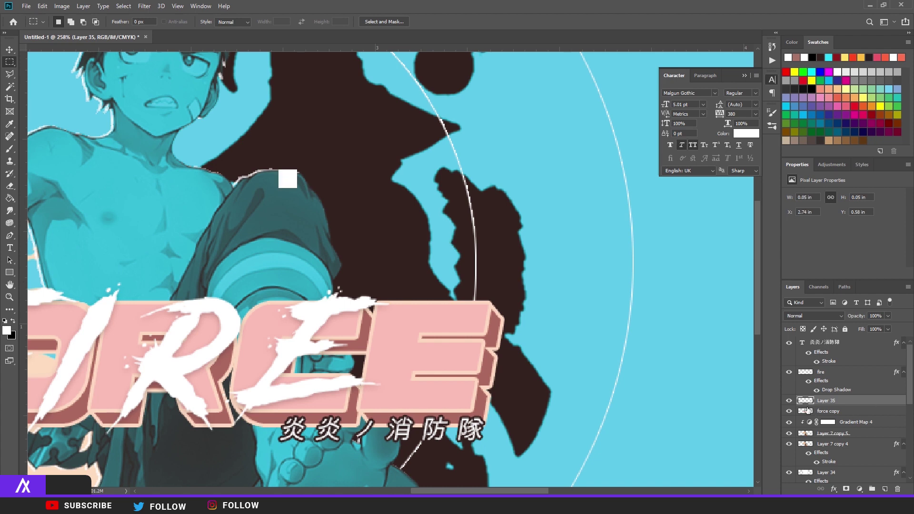
{"action": "left_click", "coordinate": [788, 400]}
{"action": "left_click", "coordinate": [789, 401]}
{"action": "scroll", "coordinate": [329, 275], "scroll_direction": "down", "scroll_amount": 6}
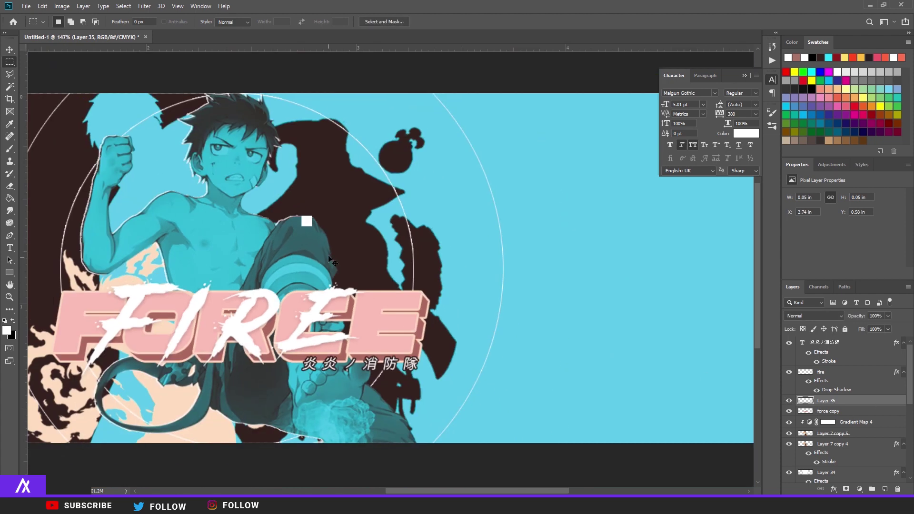
Rotate the small white square 45° so it forms a diamond.
{"action": "key", "text": "ctrl+t"}
{"action": "scroll", "coordinate": [307, 197], "scroll_direction": "up", "scroll_amount": 7}
{"action": "left_click_drag", "start_coordinate": [310, 201], "coordinate": [339, 215]}
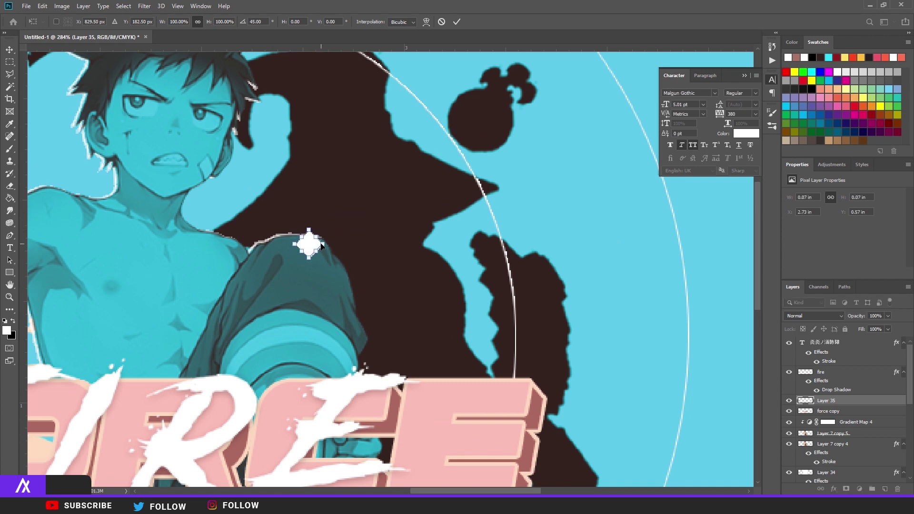
{"action": "key", "text": "Return"}
{"action": "key", "text": "v"}
{"action": "scroll", "coordinate": [321, 261], "scroll_direction": "down", "scroll_amount": 3}
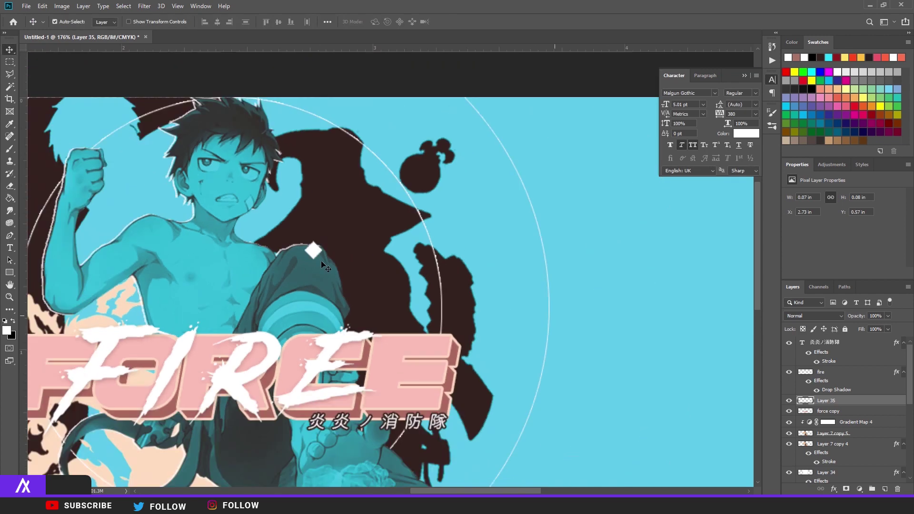
Move the white diamond above the FORCE title's upper-left corner and give it a 2 px outside stroke in pink (#ffbeb6).
{"action": "scroll", "coordinate": [321, 261], "scroll_direction": "up", "scroll_amount": 2}
{"action": "left_click_drag", "start_coordinate": [408, 258], "coordinate": [142, 340]}
{"action": "double_click", "coordinate": [861, 401]}
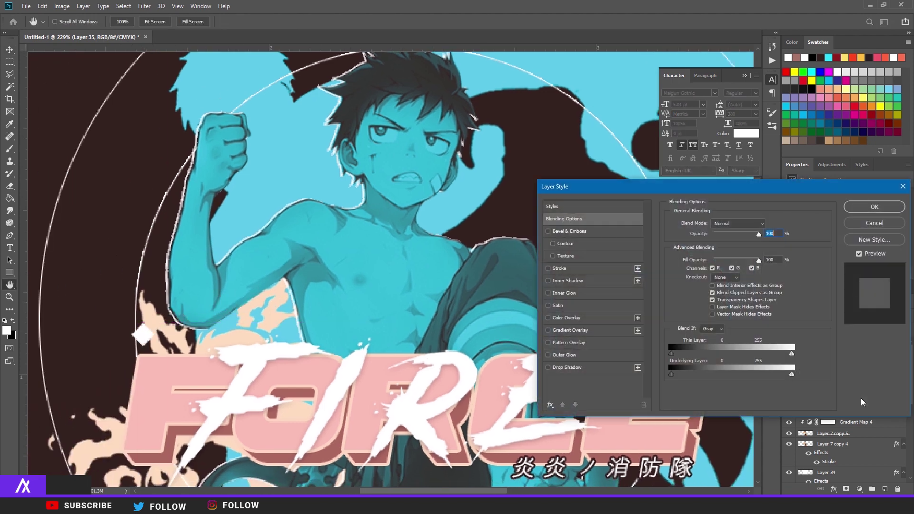
{"action": "left_click", "coordinate": [566, 269]}
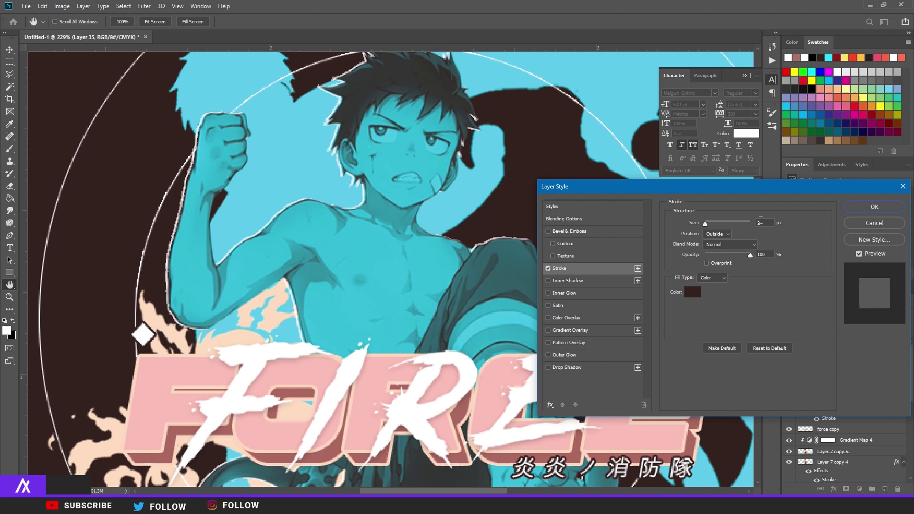
{"action": "left_click", "coordinate": [687, 297]}
{"action": "left_click", "coordinate": [253, 365]}
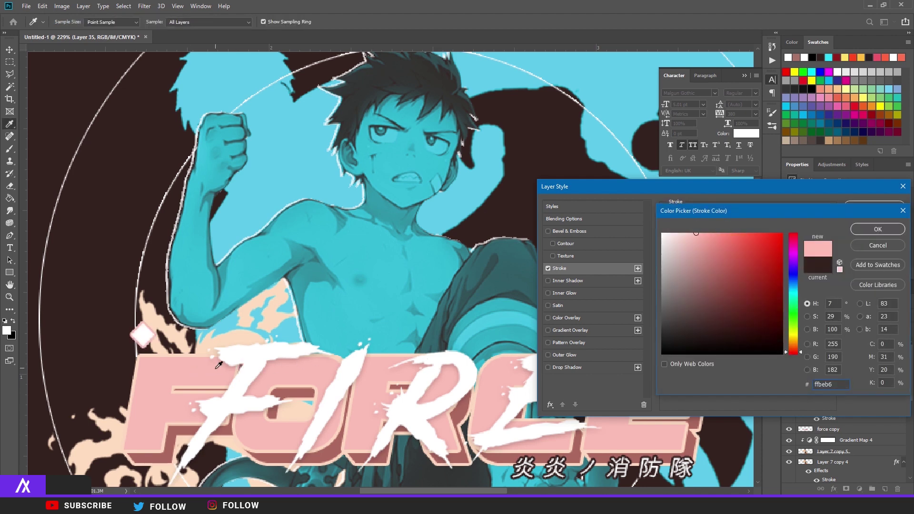
{"action": "left_click", "coordinate": [860, 227]}
{"action": "left_click", "coordinate": [862, 208]}
Duplicate the diamond and place the copy slightly higher so it overlaps the original.
{"action": "scroll", "coordinate": [183, 325], "scroll_direction": "up", "scroll_amount": 4}
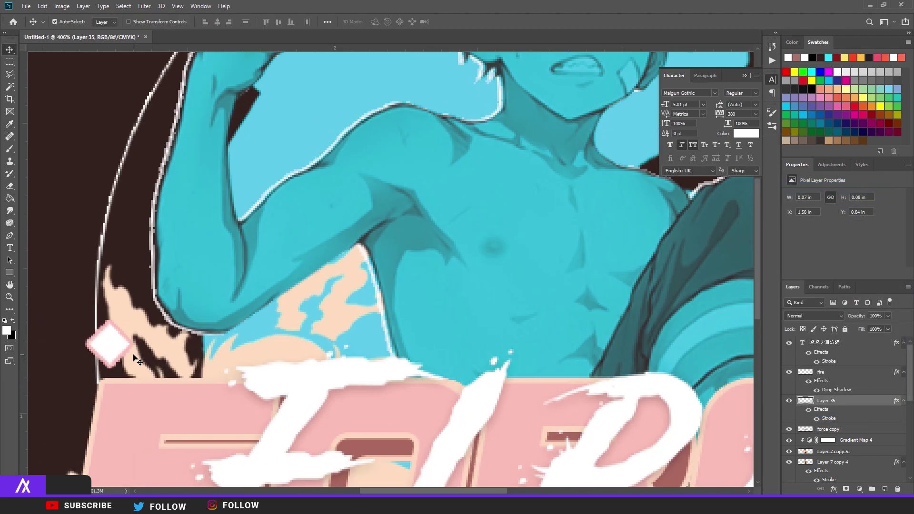
{"action": "left_click_drag", "start_coordinate": [165, 332], "coordinate": [211, 274]}
{"action": "key", "text": "ctrl+0"}
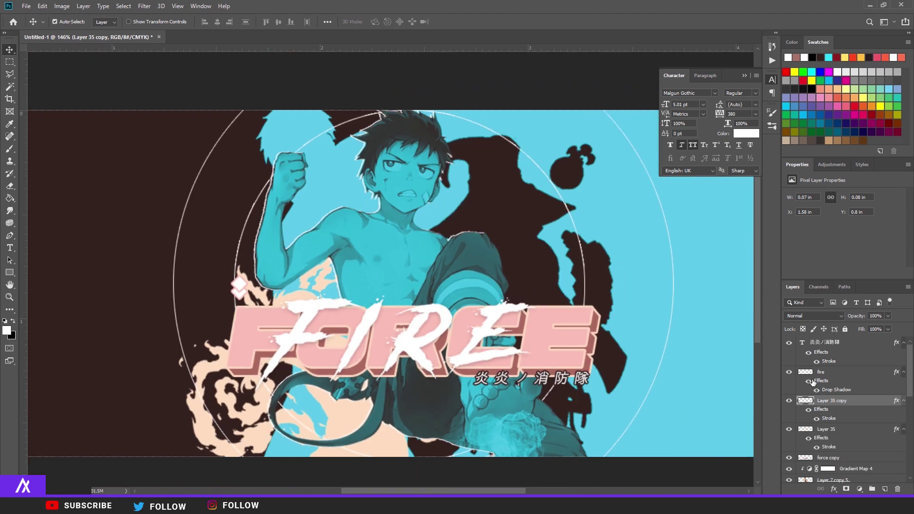
Add a light pink (#ffc2b6) color overlay to the upper diamond and recolor its stroke to the title's dark pink (#ad6a61).
{"action": "double_click", "coordinate": [863, 399]}
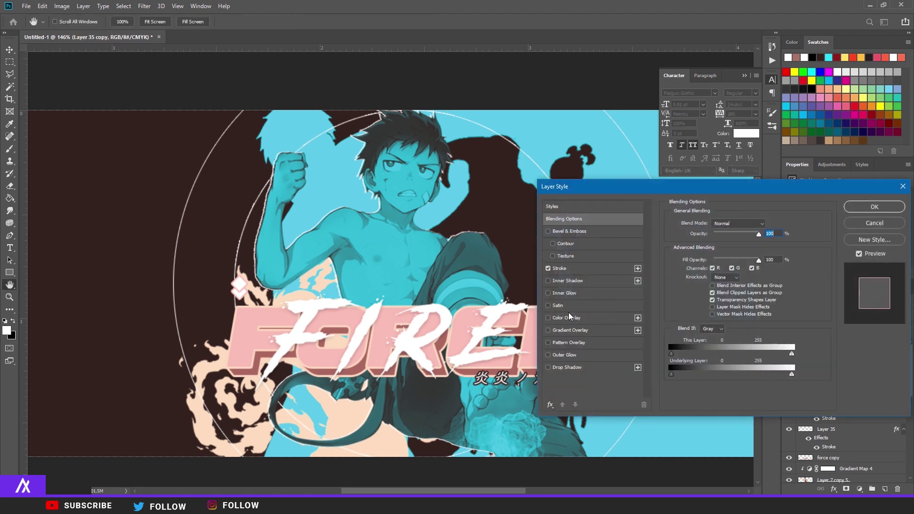
{"action": "left_click", "coordinate": [561, 317]}
{"action": "left_click", "coordinate": [773, 229]}
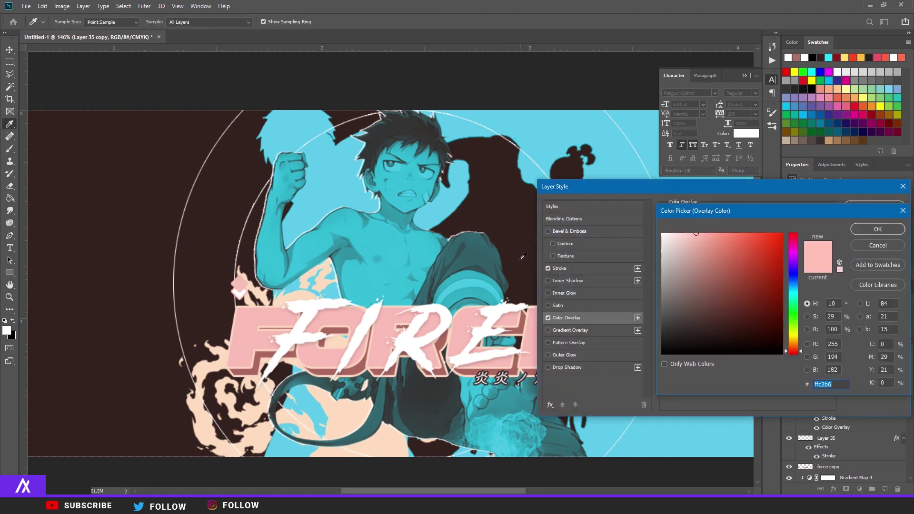
{"action": "left_click", "coordinate": [867, 240]}
{"action": "left_click", "coordinate": [597, 270]}
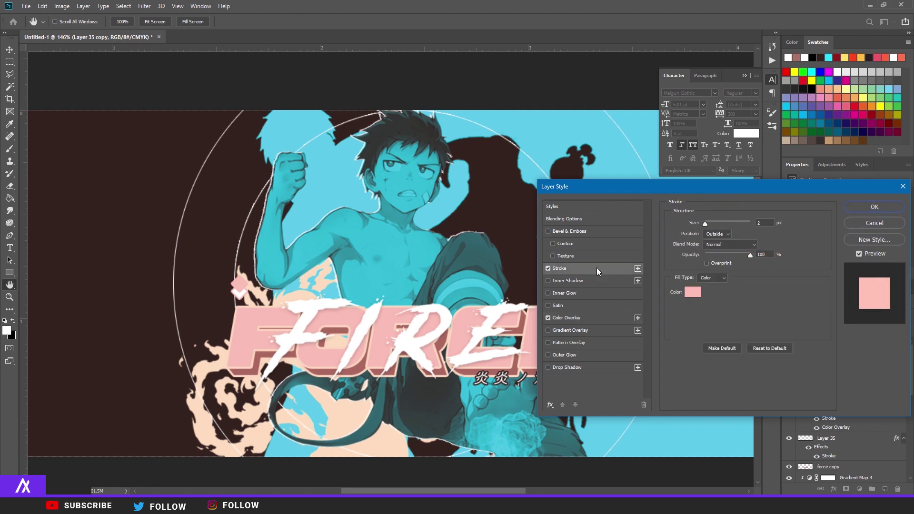
{"action": "left_click", "coordinate": [699, 292]}
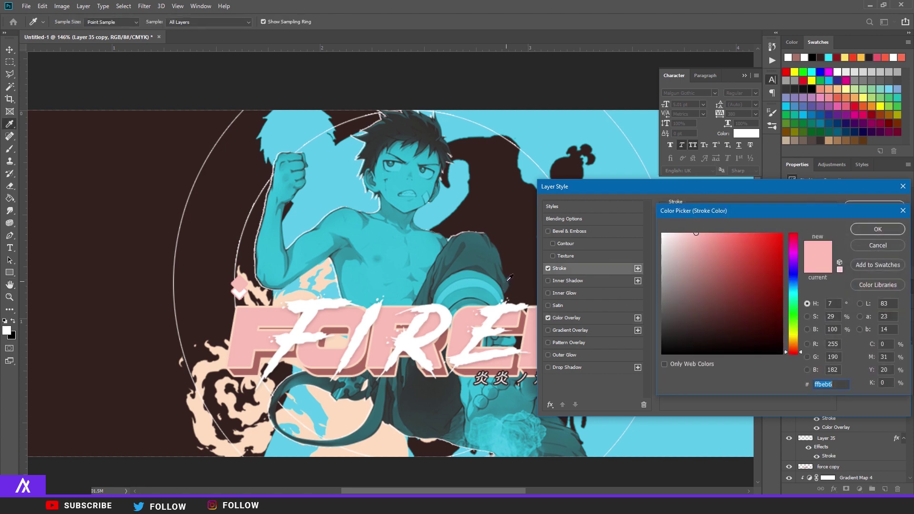
{"action": "left_click", "coordinate": [439, 343]}
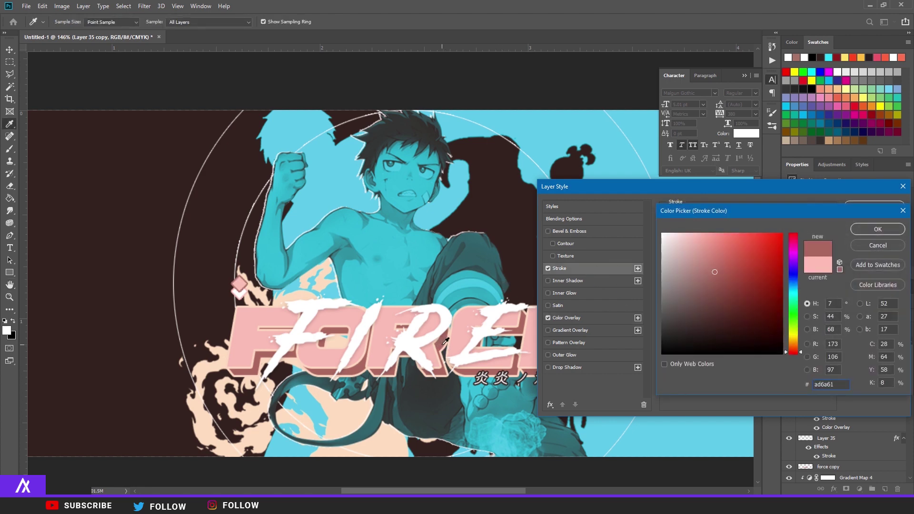
{"action": "left_click", "coordinate": [877, 229]}
{"action": "left_click", "coordinate": [874, 206]}
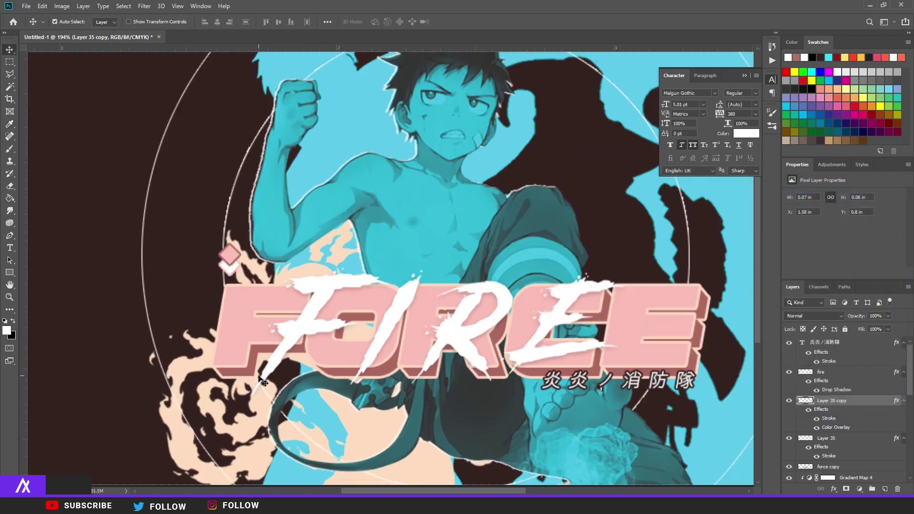
Shrink the pair of diamonds to about 0.04 in wide and place a copy of the pair at the FORCE title's lower-right corner.
{"action": "scroll", "coordinate": [246, 366], "scroll_direction": "up", "scroll_amount": 3}
{"action": "scroll", "coordinate": [240, 284], "scroll_direction": "down", "scroll_amount": 4}
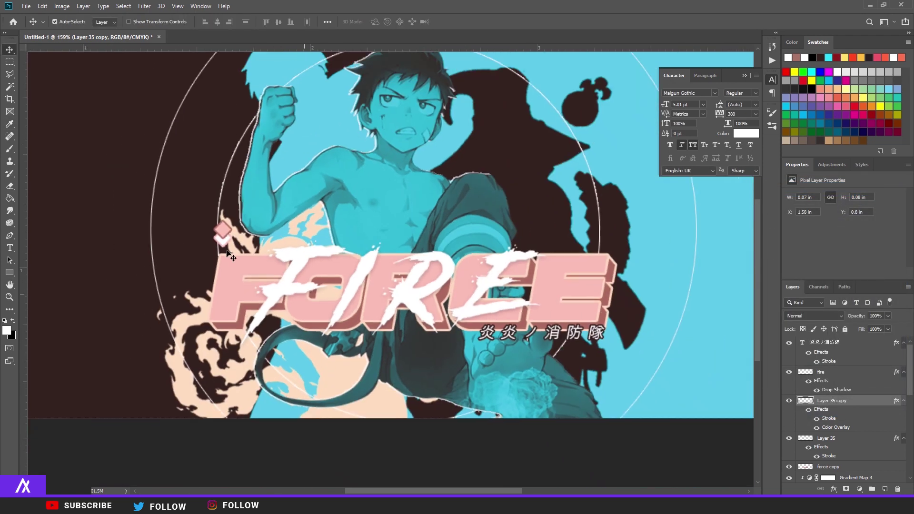
{"action": "scroll", "coordinate": [207, 223], "scroll_direction": "up", "scroll_amount": 3}
{"action": "left_click", "coordinate": [849, 375], "text": "shift"}
{"action": "left_click", "coordinate": [840, 402]}
{"action": "left_click", "coordinate": [860, 450], "text": "shift"}
{"action": "key", "text": "ctrl+t"}
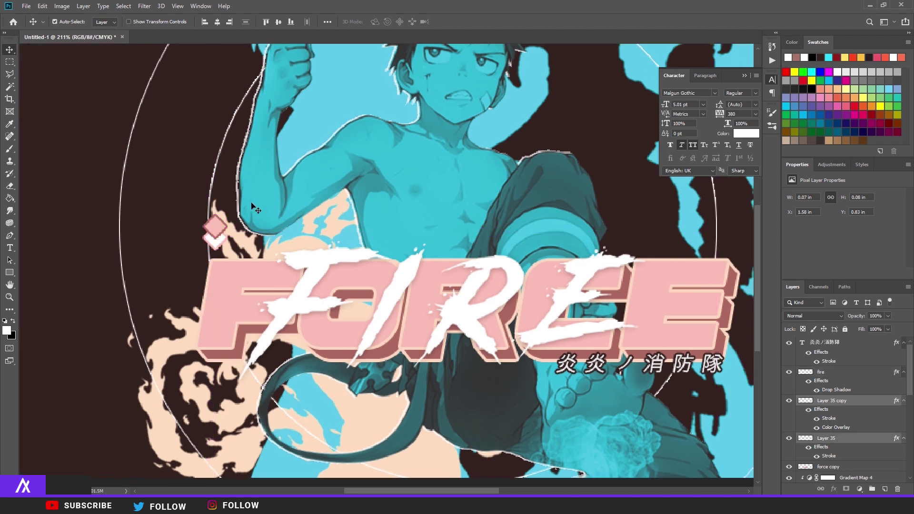
{"action": "left_click_drag", "start_coordinate": [234, 222], "coordinate": [730, 388]}
{"action": "key", "text": "Return"}
{"action": "scroll", "coordinate": [599, 378], "scroll_direction": "down", "scroll_amount": 7}
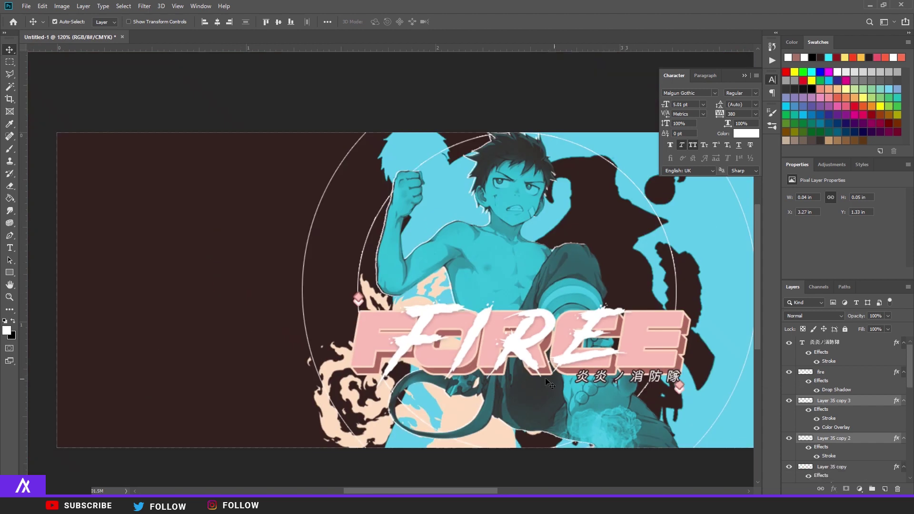
{"action": "scroll", "coordinate": [352, 333], "scroll_direction": "up", "scroll_amount": 4}
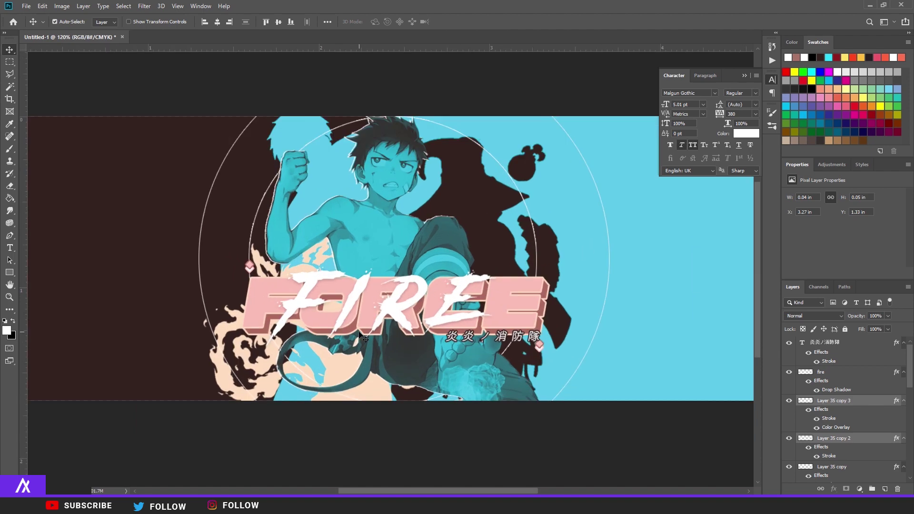
{"action": "key", "text": "Return"}
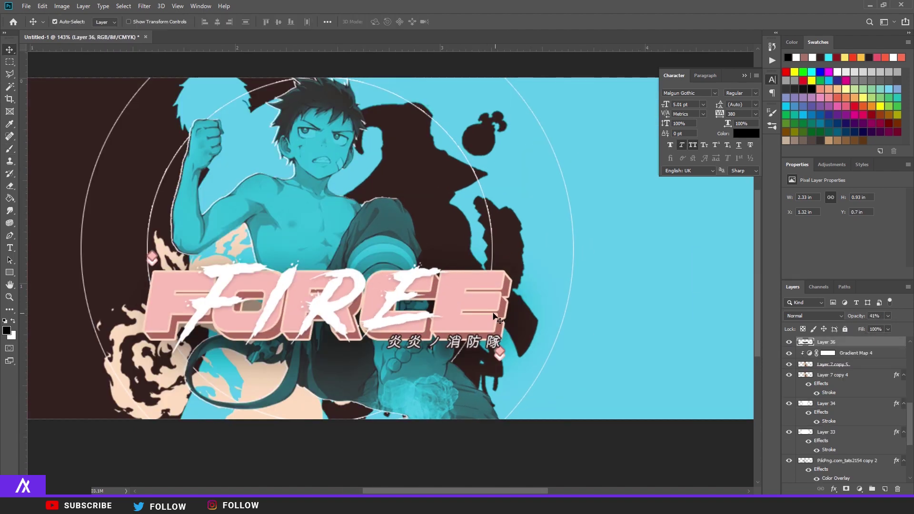
Duplicate the FORCE title and nudge the lower copy down about 0.05 in and right about 0.01 in.
{"action": "left_click", "coordinate": [491, 315]}
{"action": "scroll", "coordinate": [858, 373], "scroll_direction": "up", "scroll_amount": 3}
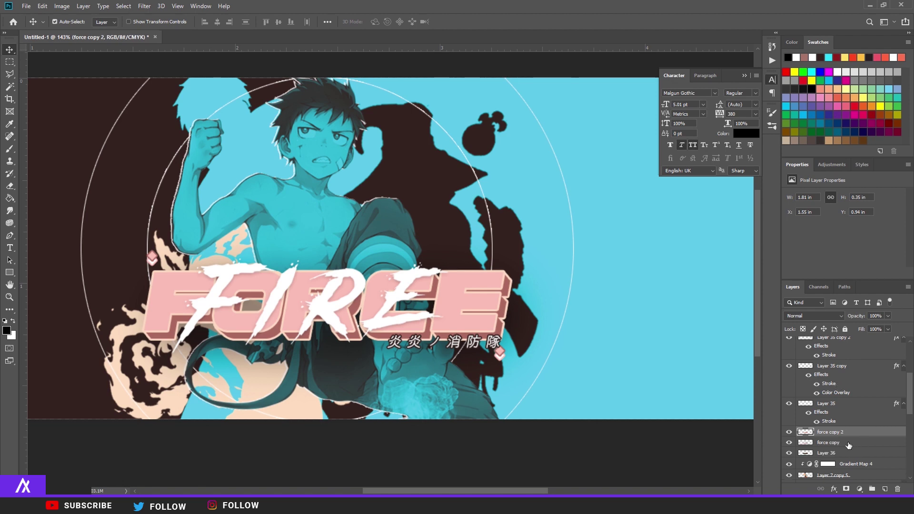
{"action": "key", "text": "ctrl+j"}
{"action": "key", "text": "Down"}
{"action": "key", "text": "Down"}
{"action": "key", "text": "Down"}
{"action": "key", "text": "Down"}
{"action": "key", "text": "Down"}
{"action": "key", "text": "Down"}
{"action": "key", "text": "Down"}
{"action": "key", "text": "Down"}
{"action": "key", "text": "Down"}
{"action": "key", "text": "Down"}
{"action": "key", "text": "Down"}
{"action": "key", "text": "Down"}
{"action": "key", "text": "Down"}
{"action": "key", "text": "Down"}
{"action": "key", "text": "Down"}
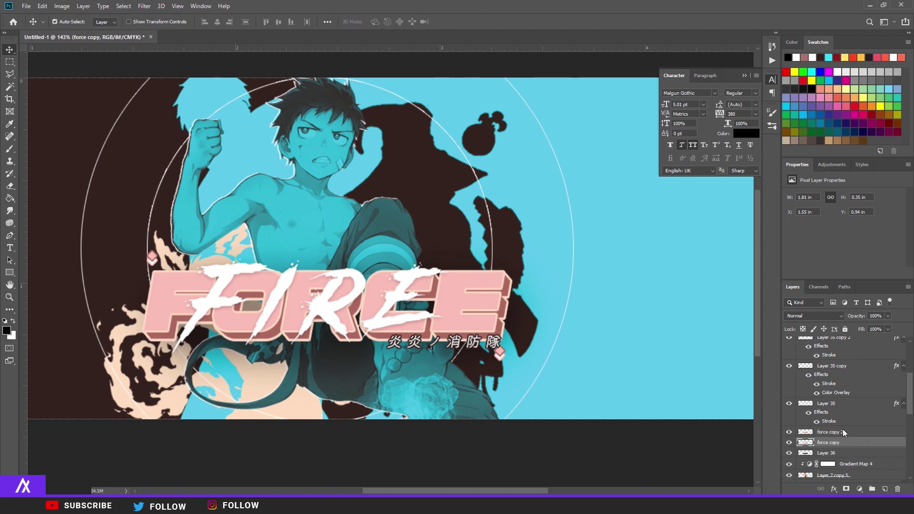
{"action": "key", "text": "Right"}
{"action": "key", "text": "Right"}
{"action": "key", "text": "Right"}
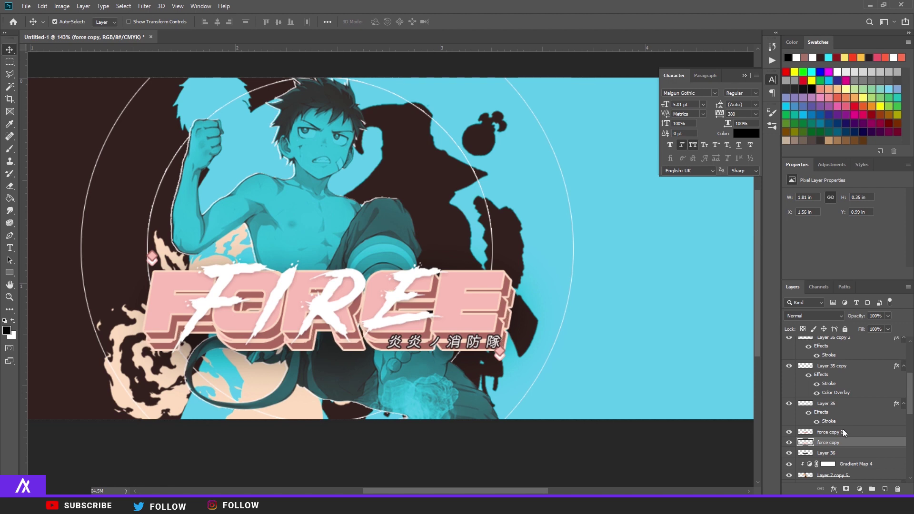
Apply a black color overlay to the lower FORCE copy and reduce its opacity to 24% as a soft shadow.
{"action": "double_click", "coordinate": [868, 441]}
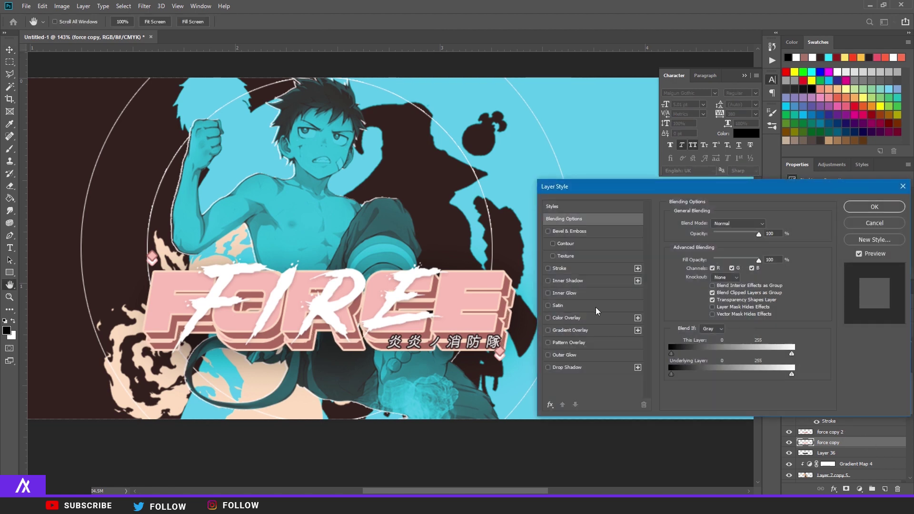
{"action": "left_click", "coordinate": [581, 322]}
{"action": "left_click", "coordinate": [767, 224]}
{"action": "left_click", "coordinate": [664, 347]}
{"action": "left_click", "coordinate": [875, 229]}
{"action": "left_click", "coordinate": [873, 210]}
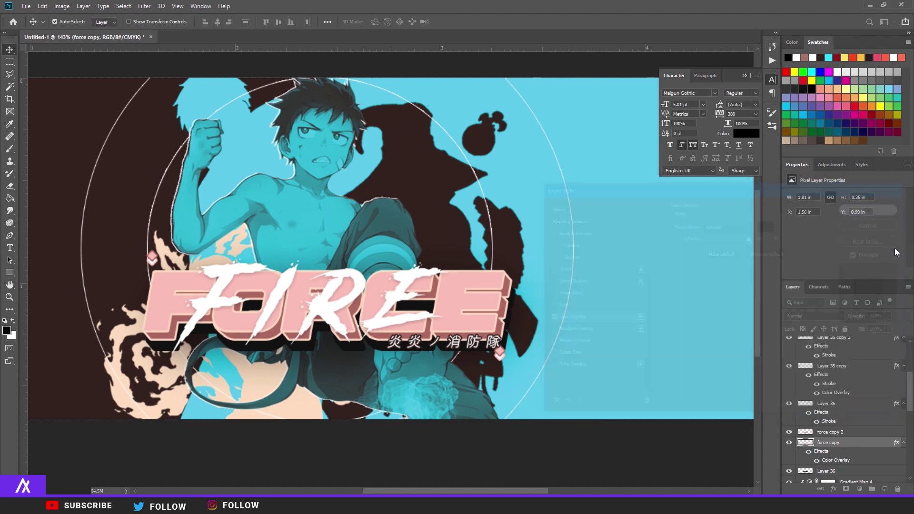
{"action": "left_click_drag", "start_coordinate": [857, 323], "coordinate": [853, 326]}
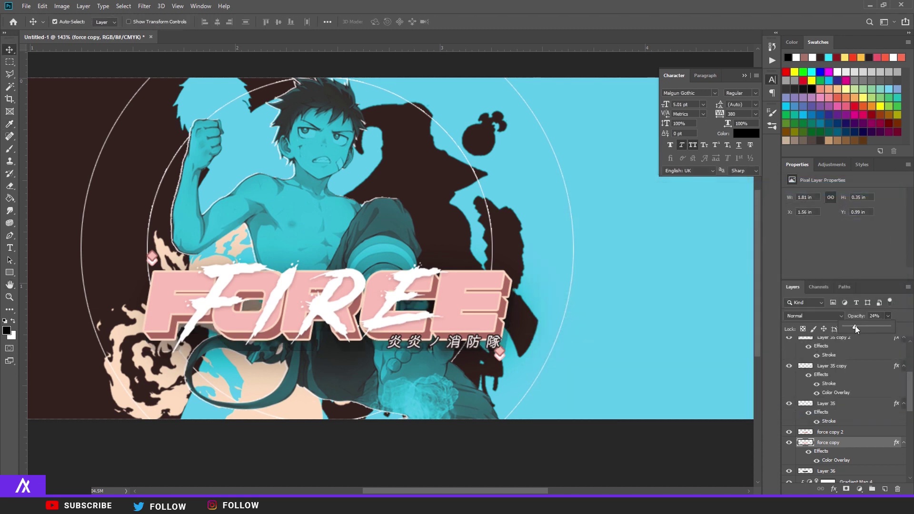
Paint broad vertical reddish-brown brush strokes over the dark half of the background on the empty layer.
{"action": "scroll", "coordinate": [333, 343], "scroll_direction": "down", "scroll_amount": 6}
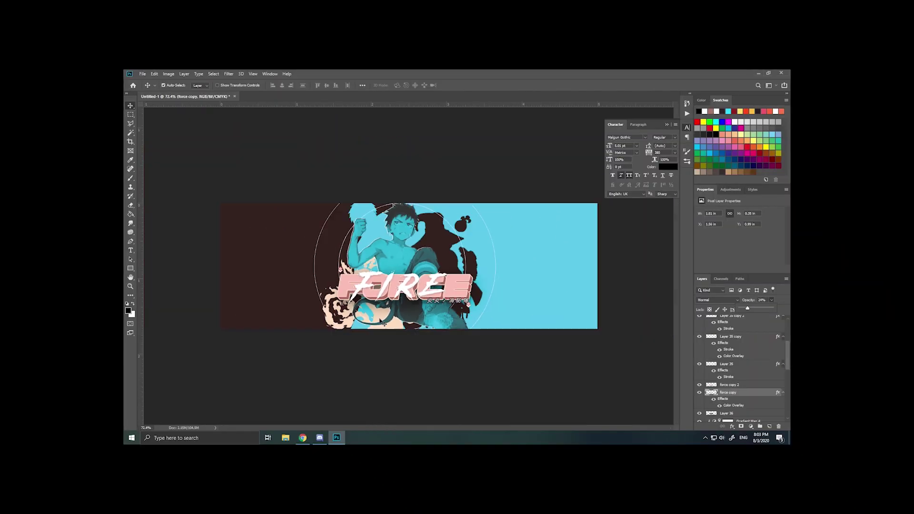
{"action": "scroll", "coordinate": [384, 323], "scroll_direction": "up", "scroll_amount": 3}
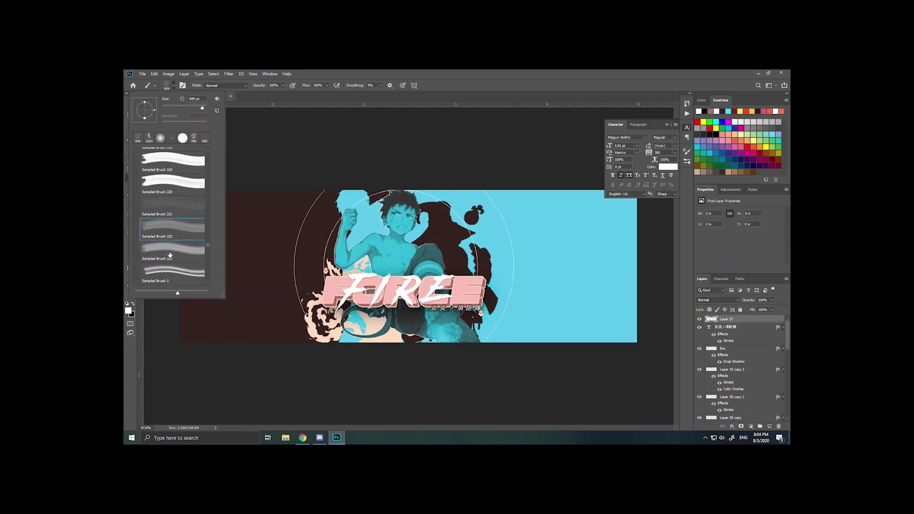
{"action": "scroll", "coordinate": [170, 254], "scroll_direction": "down", "scroll_amount": 5}
{"action": "left_click", "coordinate": [172, 257]}
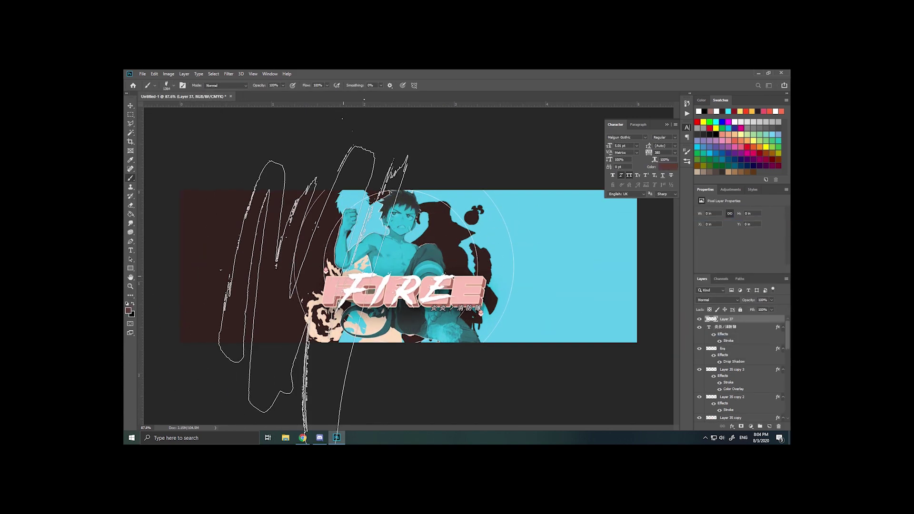
{"action": "left_click_drag", "start_coordinate": [257, 266], "coordinate": [273, 267]}
Add another empty layer and set up a different brush preset with a light blue foreground color for the blue background.
{"action": "left_click", "coordinate": [174, 86]}
{"action": "left_click", "coordinate": [174, 227]}
{"action": "left_click", "coordinate": [769, 426]}
{"action": "left_click", "coordinate": [128, 310]}
{"action": "left_click", "coordinate": [538, 262]}
{"action": "left_click", "coordinate": [765, 232]}
{"action": "key", "text": "d"}
{"action": "left_click", "coordinate": [128, 310]}
{"action": "left_click", "coordinate": [538, 262]}
{"action": "left_click", "coordinate": [764, 236]}
{"action": "scroll", "coordinate": [536, 304], "scroll_direction": "up", "scroll_amount": 5}
{"action": "scroll", "coordinate": [537, 304], "scroll_direction": "down", "scroll_amount": 5}
{"action": "left_click", "coordinate": [128, 310]}
{"action": "left_click", "coordinate": [646, 242]}
{"action": "left_click", "coordinate": [764, 236]}
Paint a broad light blue stroke behind the silhouettes, reposition it, and add more strokes at the blue background's lower right.
{"action": "left_click_drag", "start_coordinate": [512, 195], "coordinate": [490, 338]}
{"action": "key", "text": "ctrl+t"}
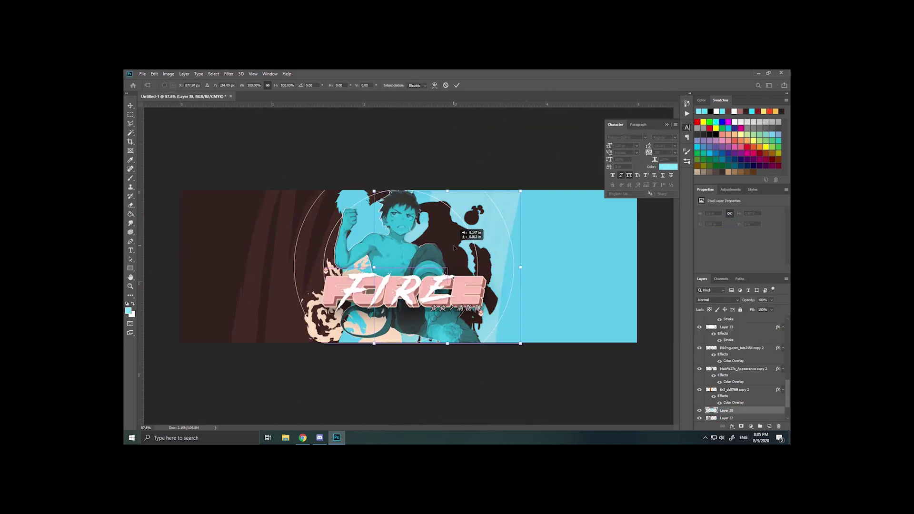
{"action": "key", "text": "Return"}
{"action": "left_click_drag", "start_coordinate": [613, 281], "coordinate": [571, 335]}
Add a new layer above the brown strokes and choose a splatter brush preset from further down the list than Paint Marker 20.
{"action": "key", "text": "v"}
{"action": "left_click", "coordinate": [304, 290]}
{"action": "scroll", "coordinate": [409, 273], "scroll_direction": "up", "scroll_amount": 3}
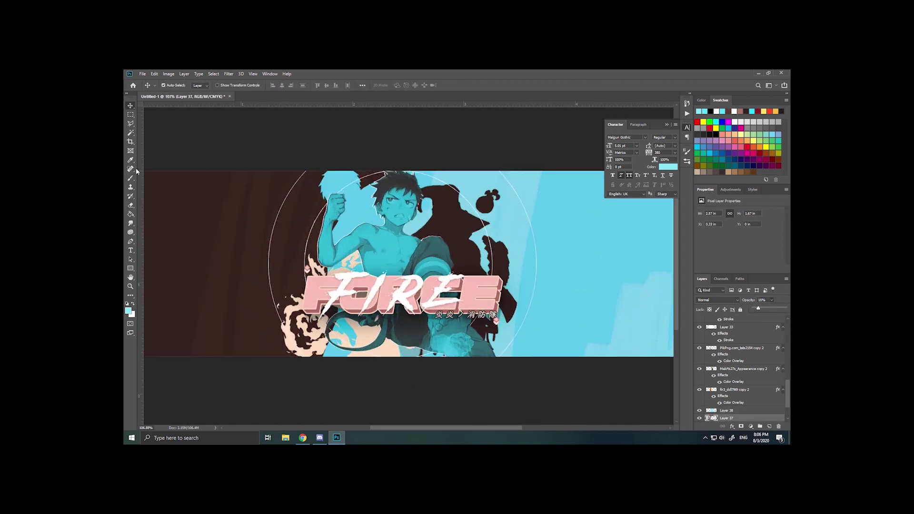
{"action": "left_click", "coordinate": [769, 425]}
{"action": "key", "text": "b"}
{"action": "left_click", "coordinate": [173, 85]}
{"action": "scroll", "coordinate": [181, 200], "scroll_direction": "down", "scroll_amount": 2}
{"action": "left_click", "coordinate": [175, 208]}
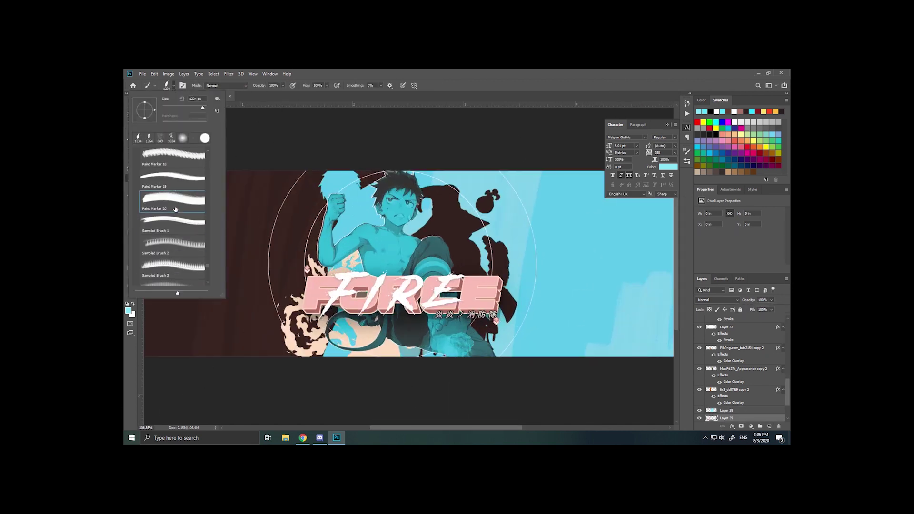
{"action": "scroll", "coordinate": [177, 223], "scroll_direction": "down", "scroll_amount": 1}
{"action": "left_click", "coordinate": [180, 241]}
{"action": "left_click_drag", "start_coordinate": [208, 265], "coordinate": [209, 234]}
{"action": "left_click", "coordinate": [193, 235]}
{"action": "scroll", "coordinate": [176, 223], "scroll_direction": "down", "scroll_amount": 3}
{"action": "left_click", "coordinate": [176, 229]}
Stamp a light blue splatter near the figure, move it toward the blue half, and stamp another near the lower edge on a new layer.
{"action": "left_click", "coordinate": [361, 248]}
{"action": "key", "text": "ctrl+t"}
{"action": "left_click_drag", "start_coordinate": [333, 238], "coordinate": [457, 247]}
{"action": "key", "text": "Return"}
{"action": "left_click", "coordinate": [769, 426]}
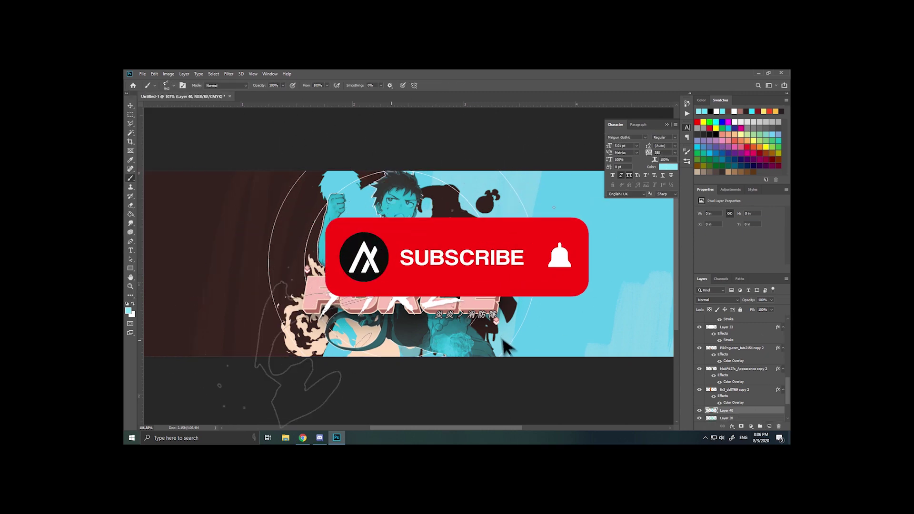
{"action": "left_click", "coordinate": [385, 388]}
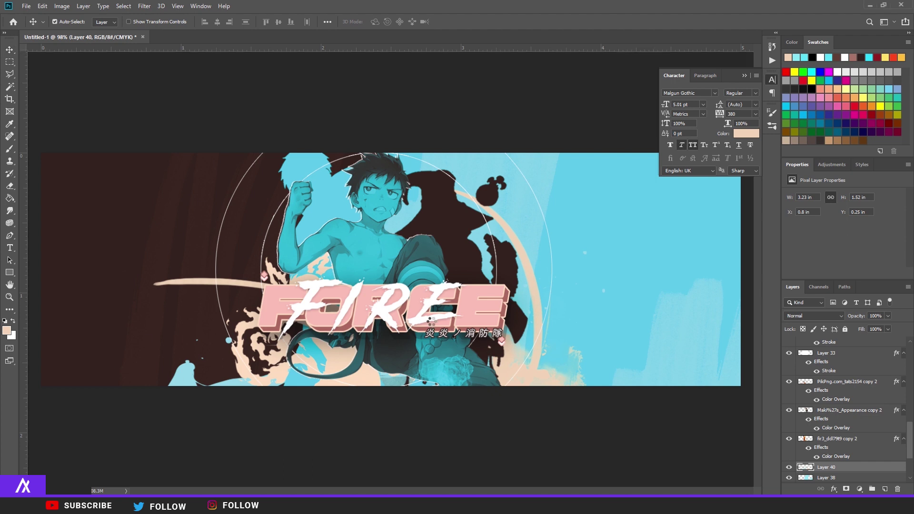
Move the placed torn-paper image to the top of the layer stack and tilt it along the banner's lower-left edge.
{"action": "key", "text": "Return"}
{"action": "left_click_drag", "start_coordinate": [858, 470], "coordinate": [865, 338]}
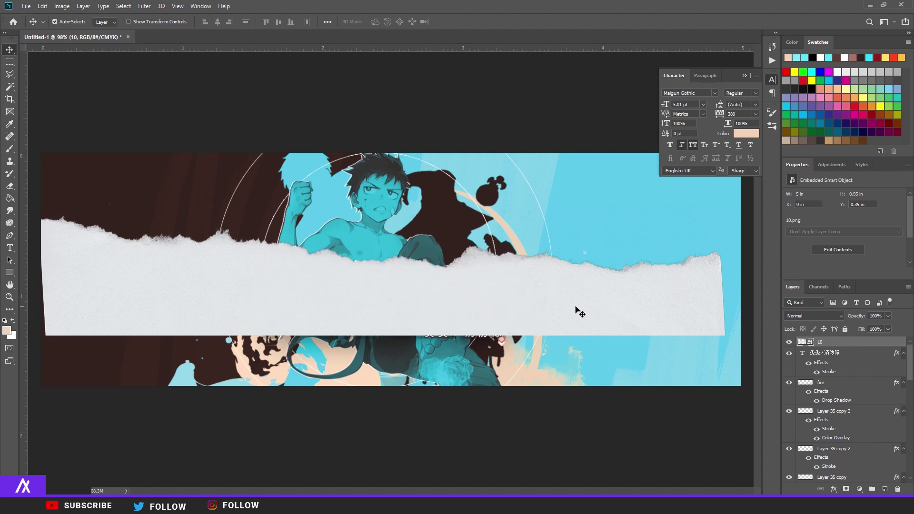
{"action": "scroll", "coordinate": [575, 310], "scroll_direction": "down", "scroll_amount": 3}
{"action": "key", "text": "ctrl+t"}
{"action": "left_click_drag", "start_coordinate": [487, 224], "coordinate": [490, 231]}
{"action": "left_click_drag", "start_coordinate": [464, 261], "coordinate": [406, 318]}
{"action": "key", "text": "Return"}
{"action": "scroll", "coordinate": [324, 347], "scroll_direction": "up", "scroll_amount": 2}
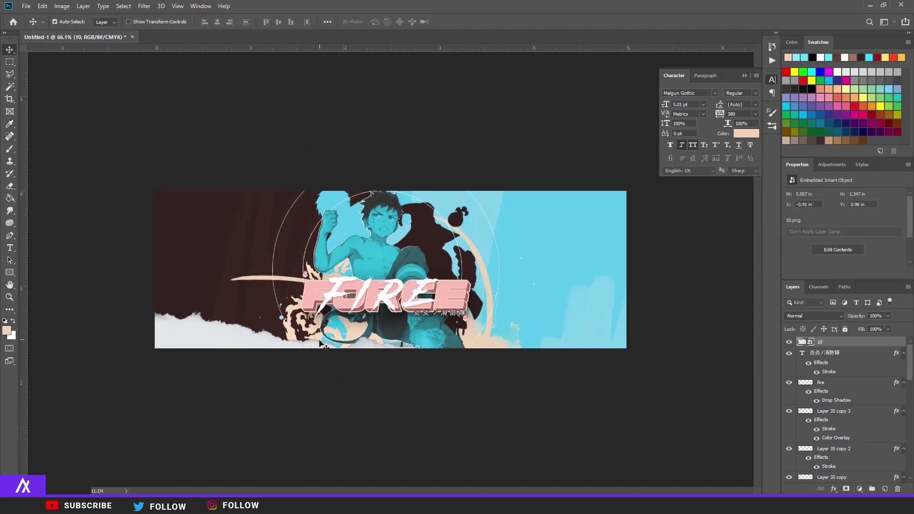
Choose the soft round brush with 0% hardness and set its size to about 446 px for the new top layer.
{"action": "scroll", "coordinate": [177, 328], "scroll_direction": "up", "scroll_amount": 2}
{"action": "scroll", "coordinate": [291, 381], "scroll_direction": "down", "scroll_amount": 2}
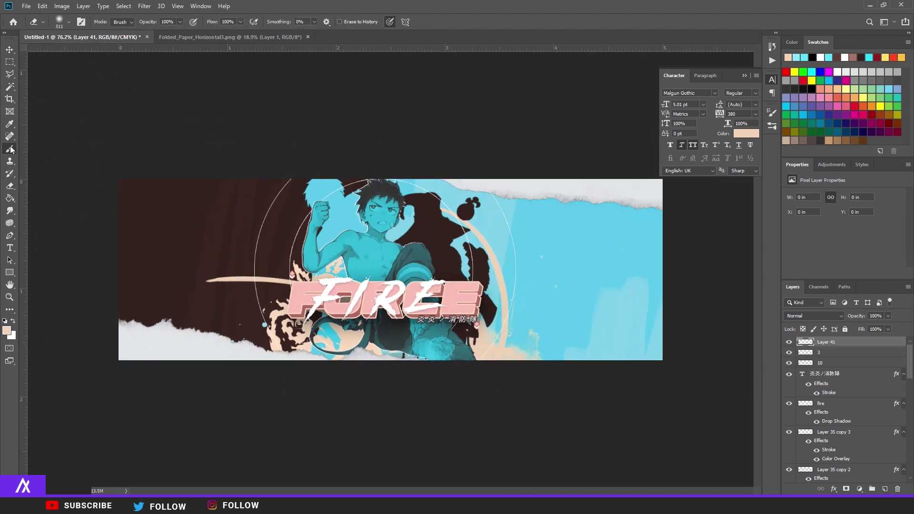
{"action": "left_click", "coordinate": [64, 22]}
{"action": "left_click", "coordinate": [19, 93]}
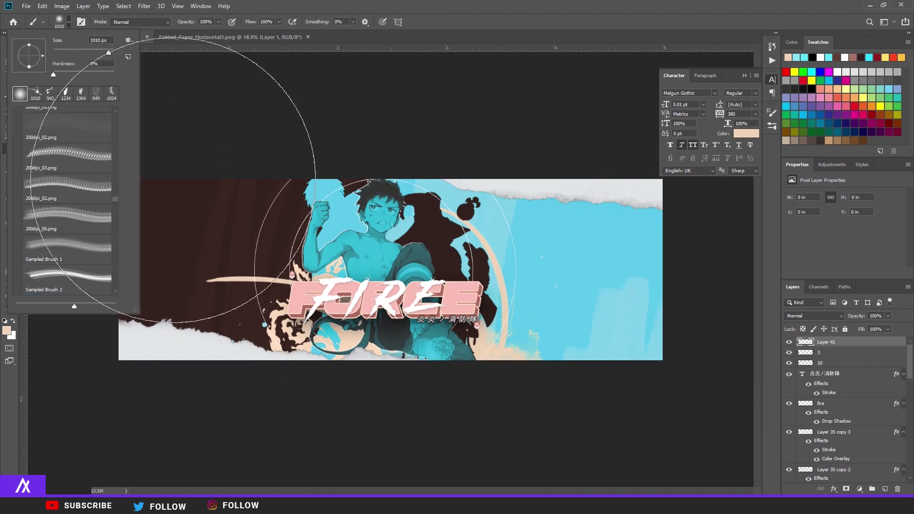
{"action": "left_click_drag", "start_coordinate": [109, 52], "coordinate": [99, 52]}
{"action": "key", "text": "Return"}
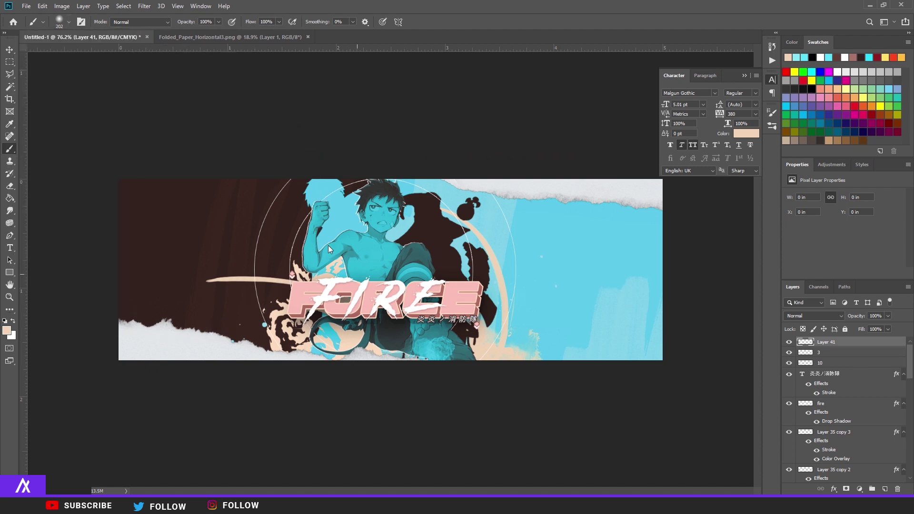
{"action": "left_click", "coordinate": [65, 22]}
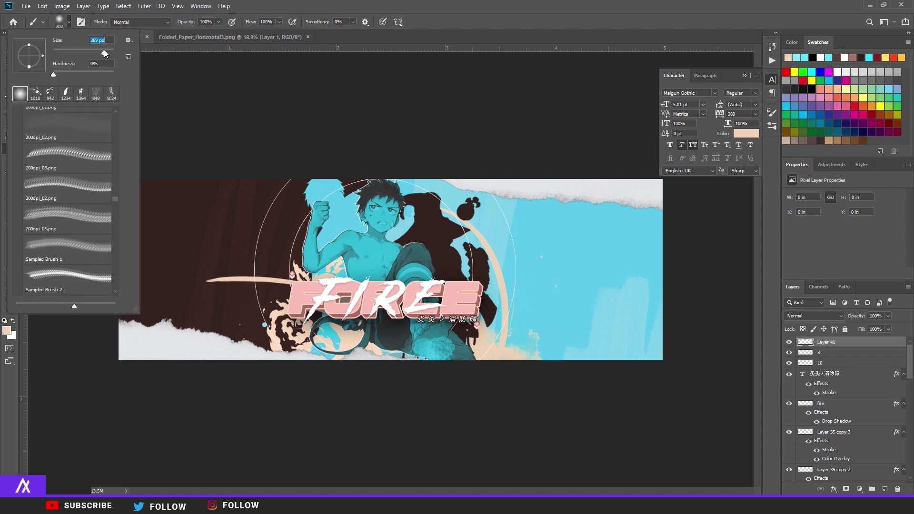
{"action": "left_click", "coordinate": [175, 6]}
{"action": "left_click", "coordinate": [260, 4]}
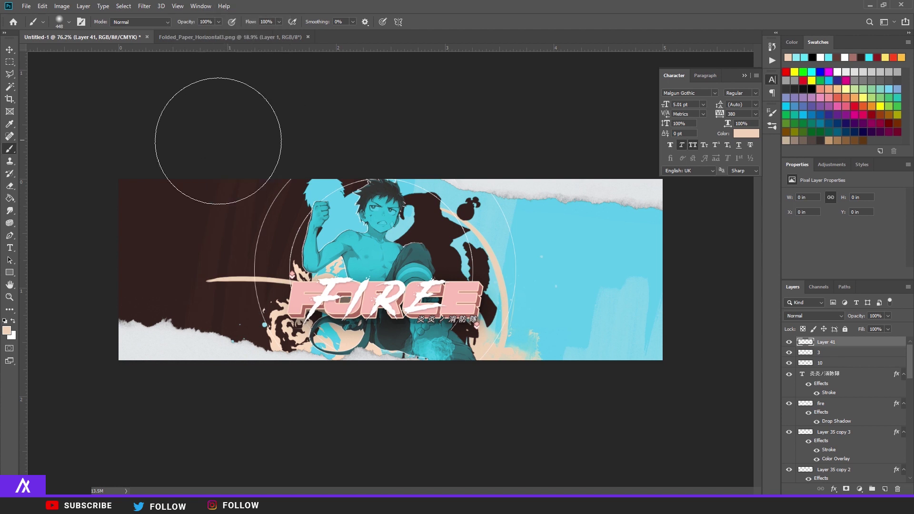
Set the foreground to light blue 7de6f7 and paint soft glows by the raised fist and below the title's right end, undoing the lower-left stroke.
{"action": "left_click", "coordinate": [8, 332]}
{"action": "left_click", "coordinate": [373, 253]}
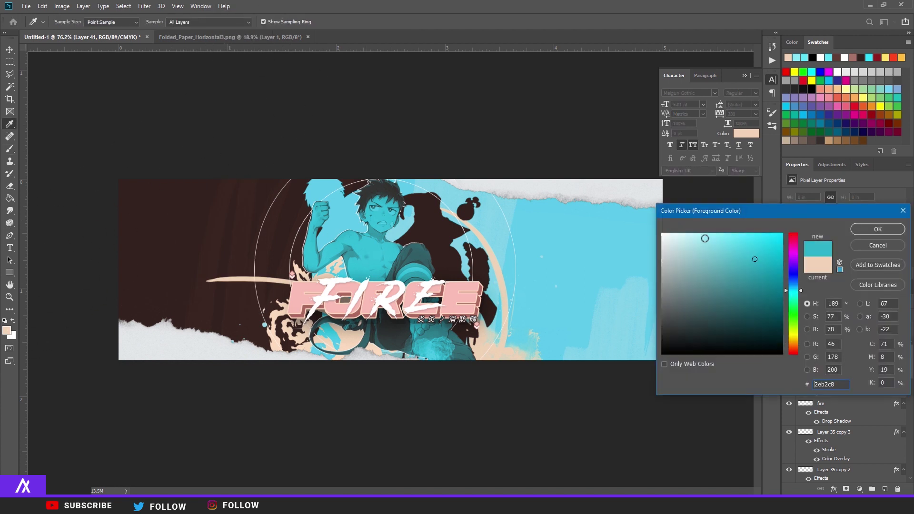
{"action": "left_click", "coordinate": [877, 229]}
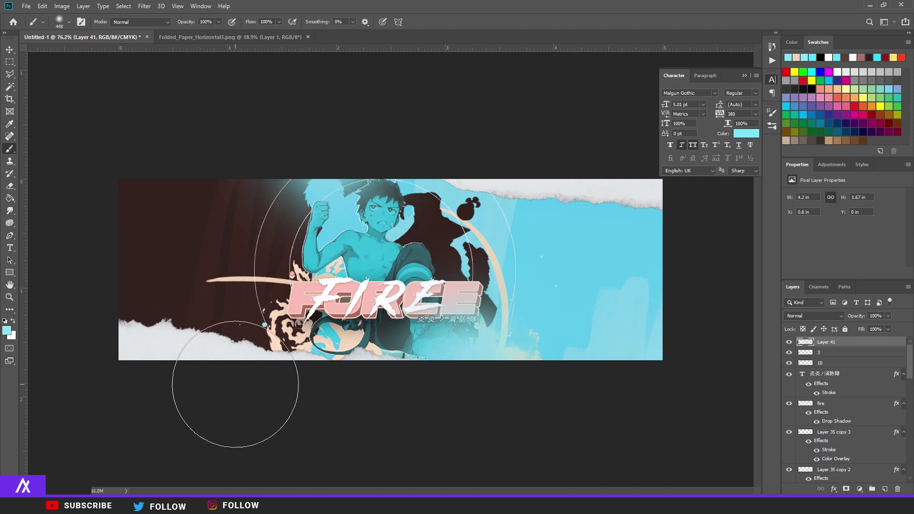
{"action": "left_click_drag", "start_coordinate": [234, 375], "coordinate": [308, 398]}
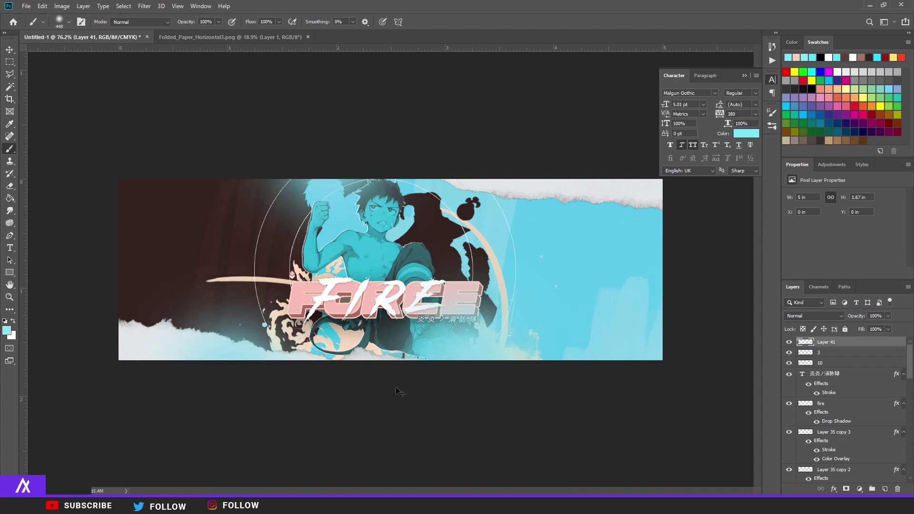
{"action": "key", "text": "ctrl+z"}
Set the light blue glow layer to Screen blending at 34% opacity.
{"action": "left_click", "coordinate": [833, 316]}
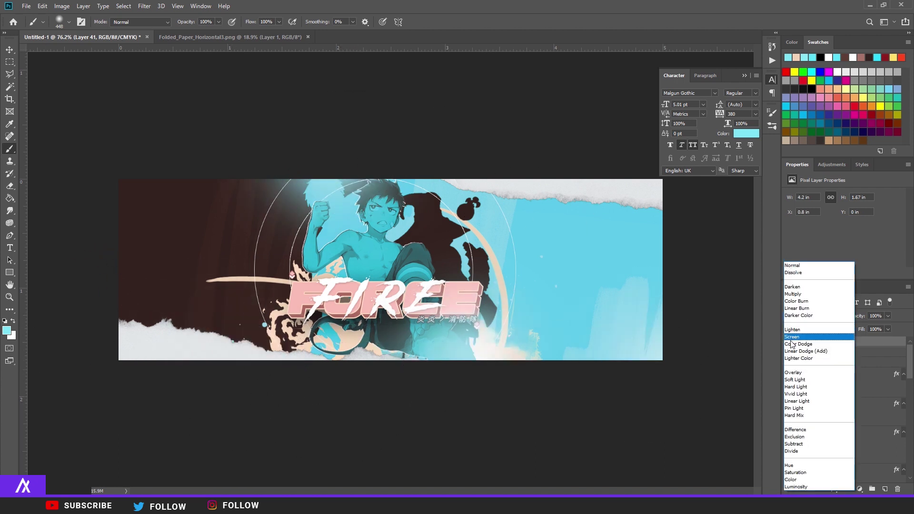
{"action": "left_click", "coordinate": [793, 337]}
{"action": "left_click", "coordinate": [888, 316]}
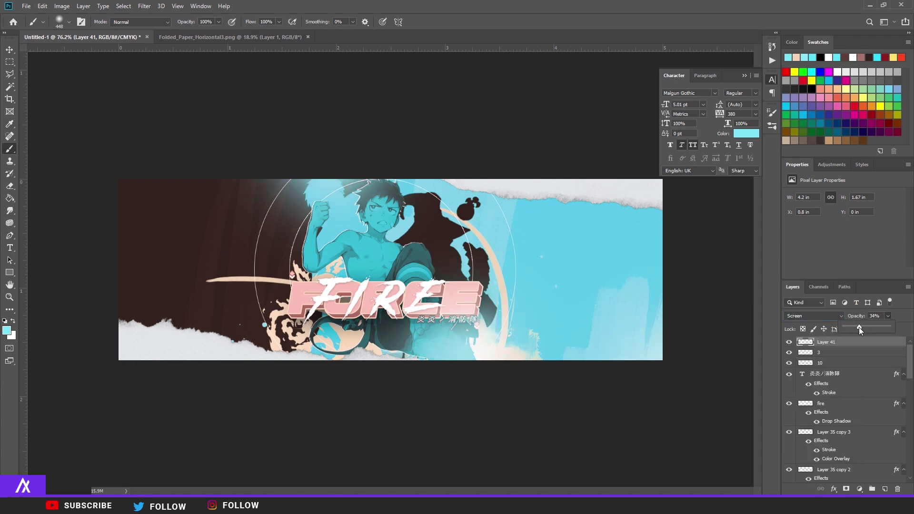
Sample pink from the title and paint soft glows on a new layer at the upper-left corner, the title's right end and the banner's right side.
{"action": "left_click", "coordinate": [7, 331]}
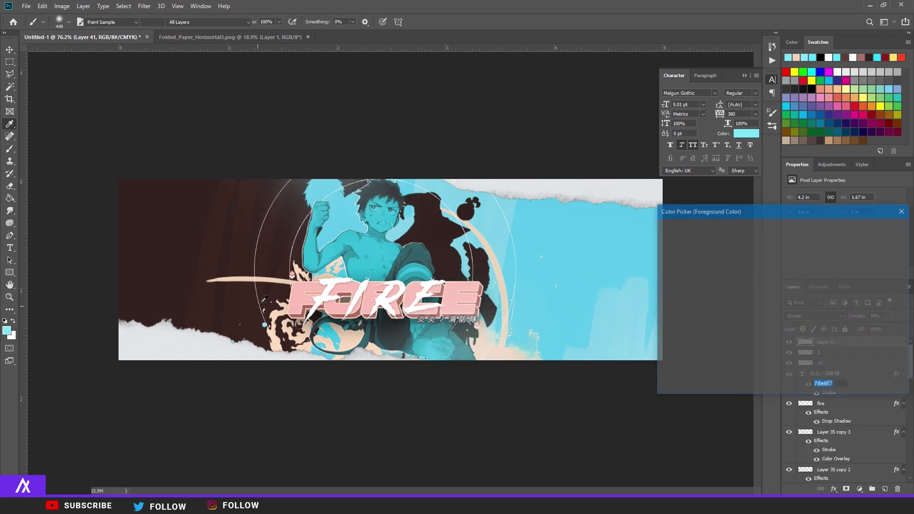
{"action": "left_click", "coordinate": [294, 295]}
{"action": "left_click", "coordinate": [870, 232]}
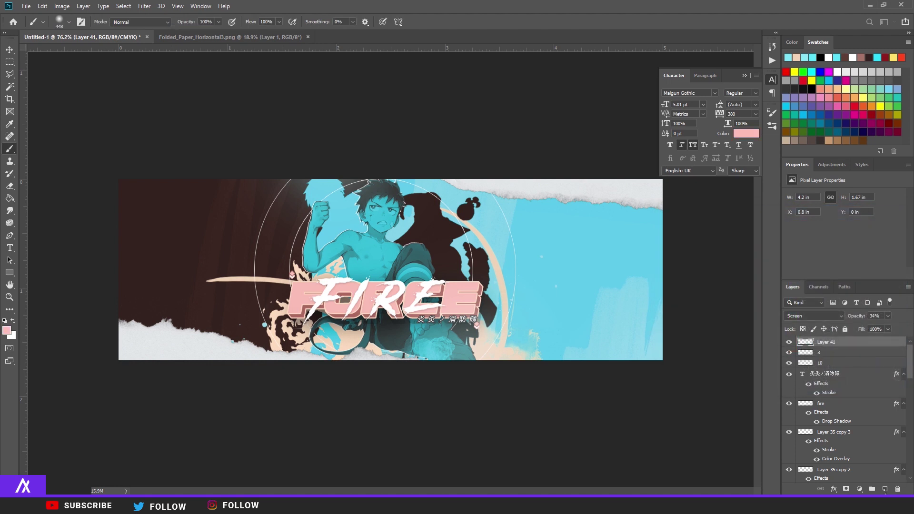
{"action": "key", "text": "ctrl+shift+alt+n"}
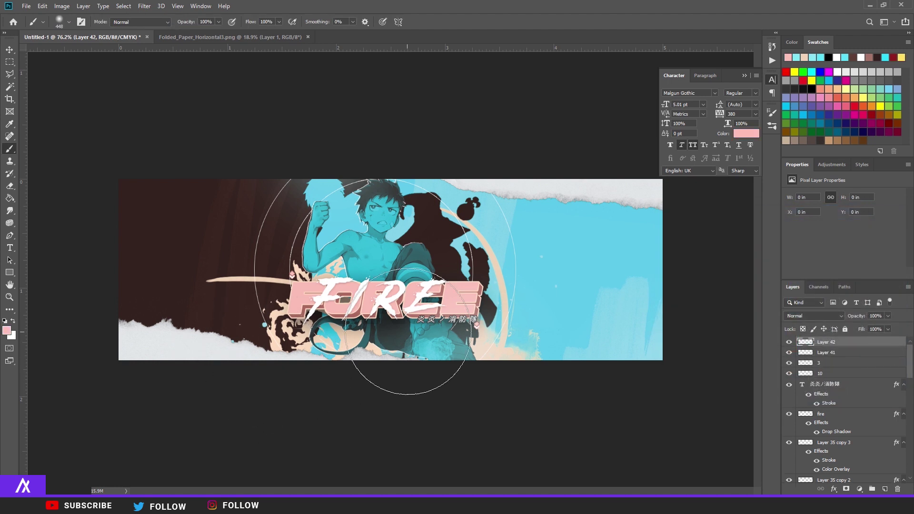
{"action": "left_click", "coordinate": [486, 291]}
{"action": "left_click", "coordinate": [186, 169]}
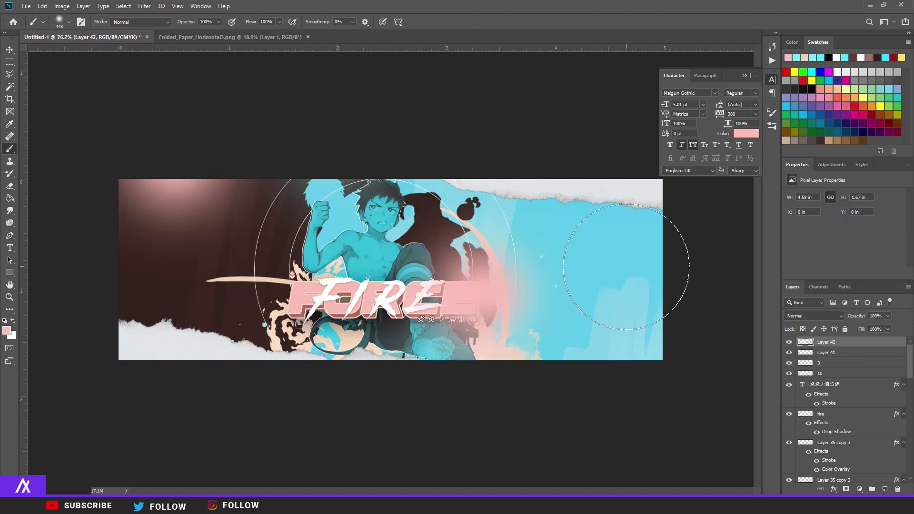
{"action": "left_click", "coordinate": [684, 275]}
Set the pink glow layer to Screen blending at 20% opacity.
{"action": "left_click", "coordinate": [813, 315]}
{"action": "left_click", "coordinate": [804, 314]}
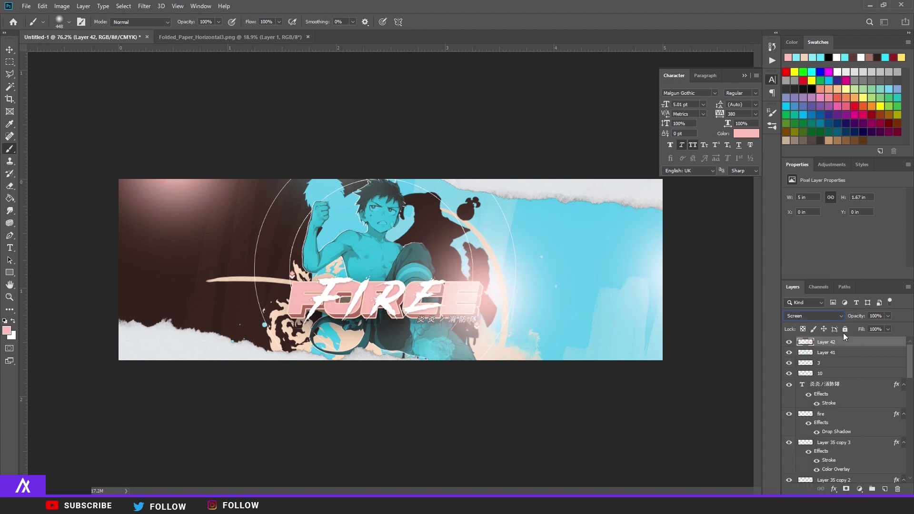
{"action": "type", "text": "30"}
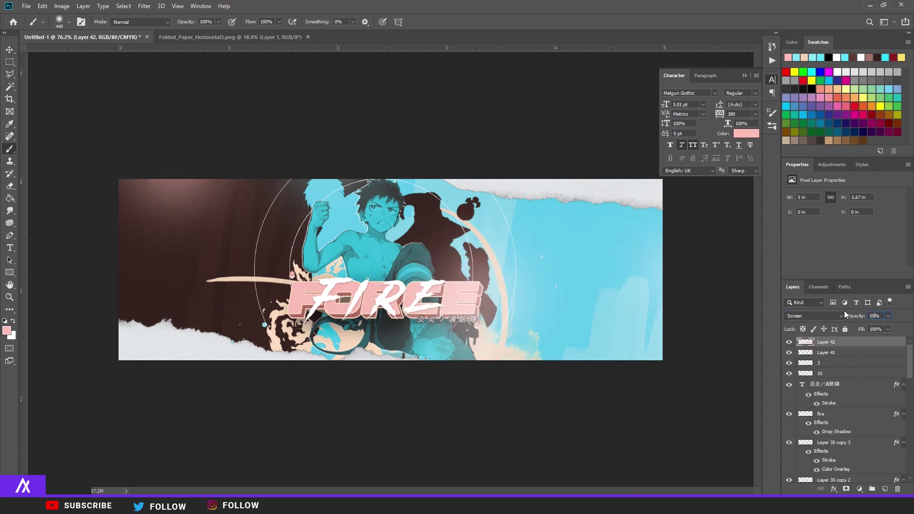
{"action": "type", "text": "20"}
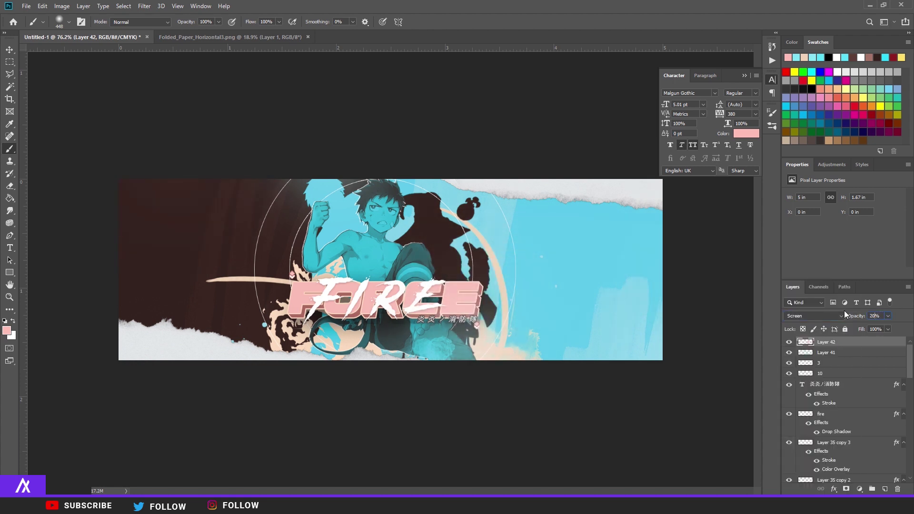
{"action": "key", "text": "Return"}
{"action": "scroll", "coordinate": [508, 323], "scroll_direction": "up", "scroll_amount": 4}
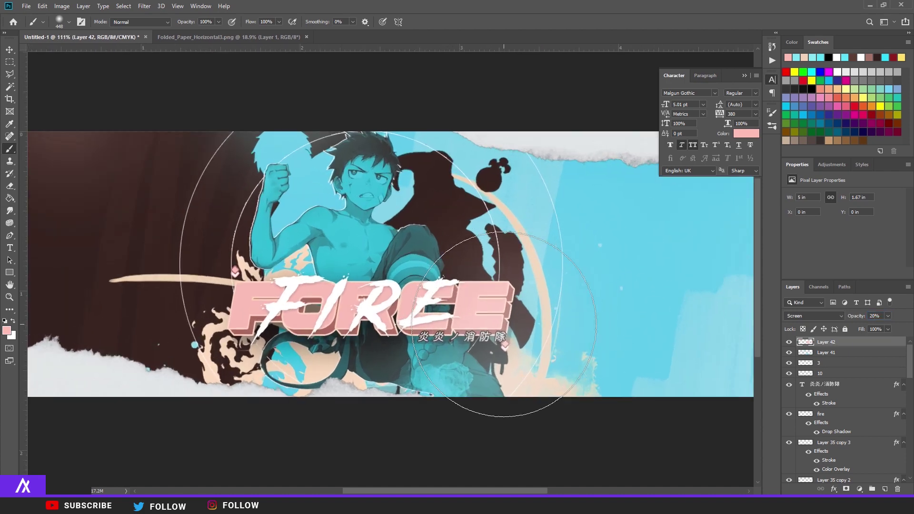
{"action": "scroll", "coordinate": [503, 326], "scroll_direction": "down", "scroll_amount": 2}
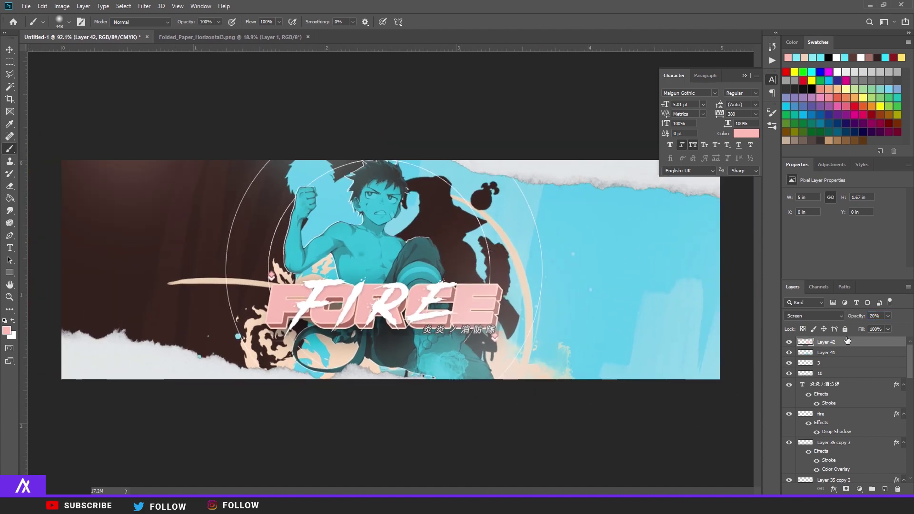
Select every layer from the pink glow down to the brown background, duplicate them and merge the copies into one layer.
{"action": "scroll", "coordinate": [832, 456], "scroll_direction": "down", "scroll_amount": 10}
{"action": "left_click", "coordinate": [835, 455], "text": "shift"}
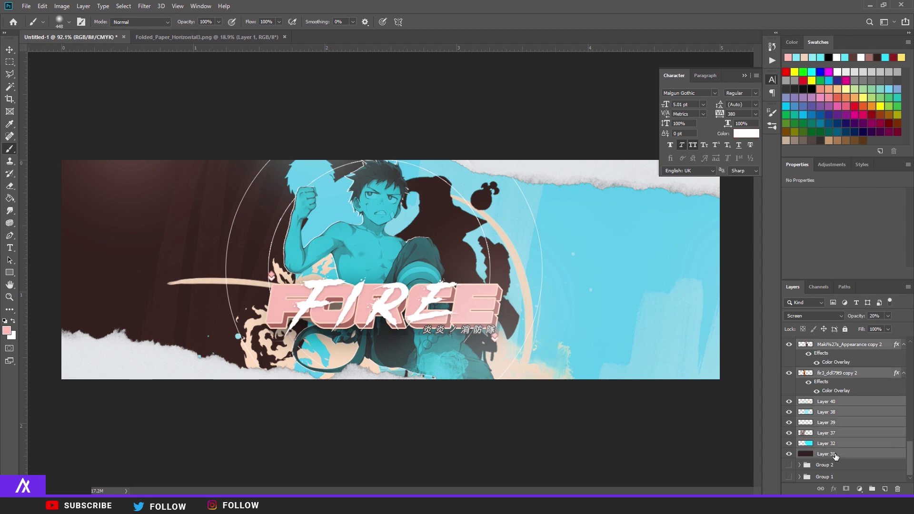
{"action": "scroll", "coordinate": [835, 456], "scroll_direction": "up", "scroll_amount": 10}
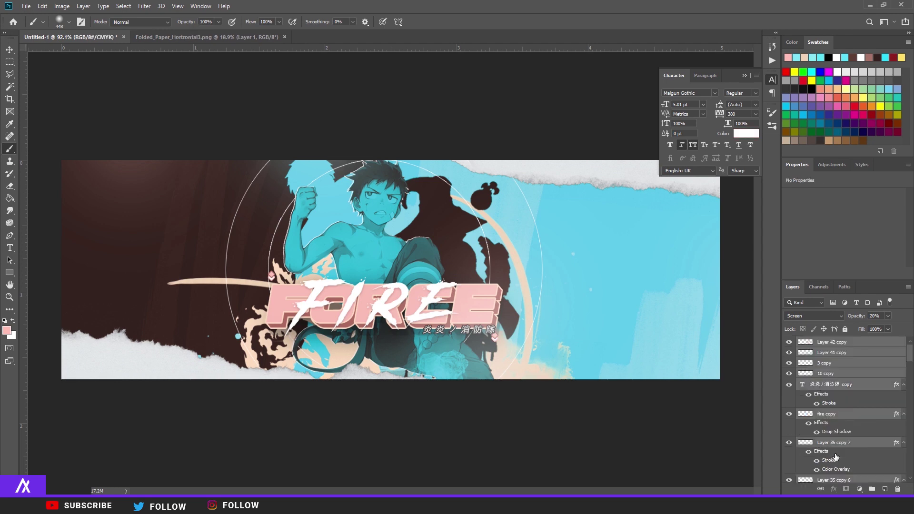
{"action": "key", "text": "ctrl+r"}
{"action": "key", "text": "ctrl+r"}
{"action": "key", "text": "ctrl+e"}
Group the original layers from Layer 42 down to Layer 31 beneath the merged copy and hide the group.
{"action": "left_click", "coordinate": [829, 354]}
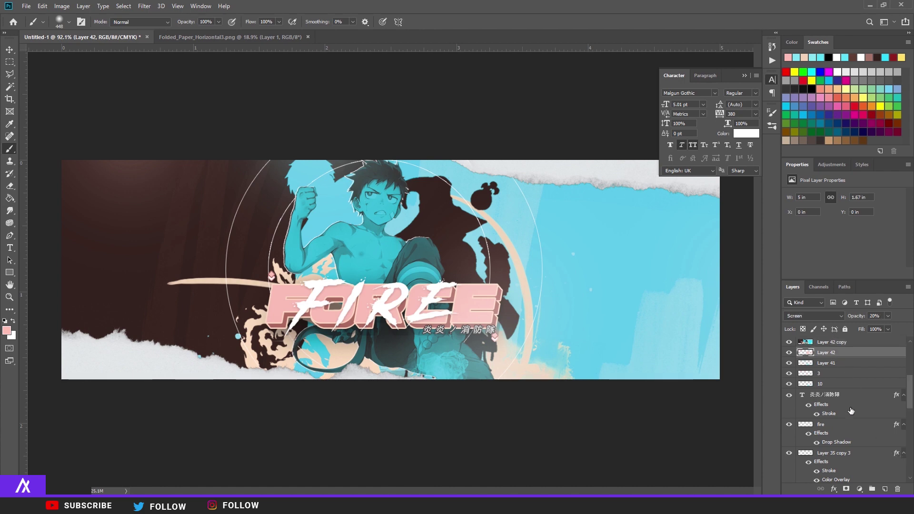
{"action": "scroll", "coordinate": [836, 450], "scroll_direction": "down", "scroll_amount": 5}
{"action": "left_click", "coordinate": [835, 456], "text": "shift"}
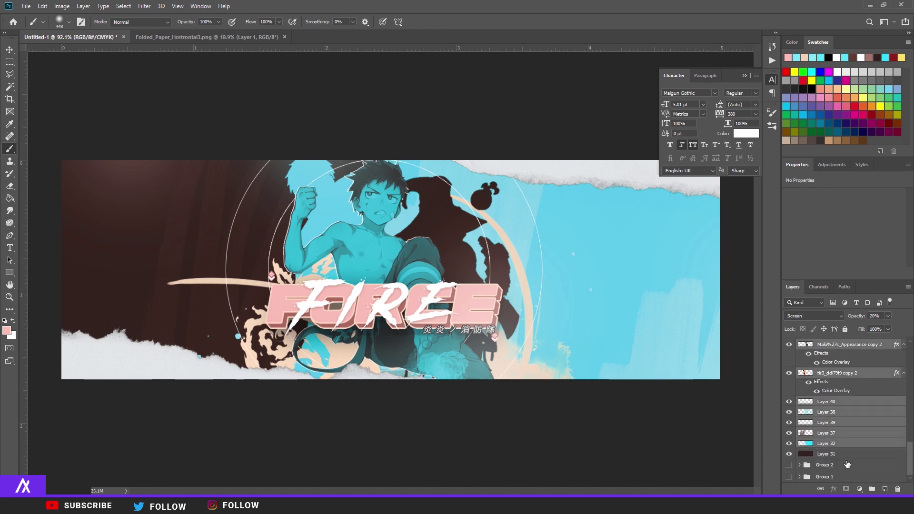
{"action": "left_click", "coordinate": [872, 489]}
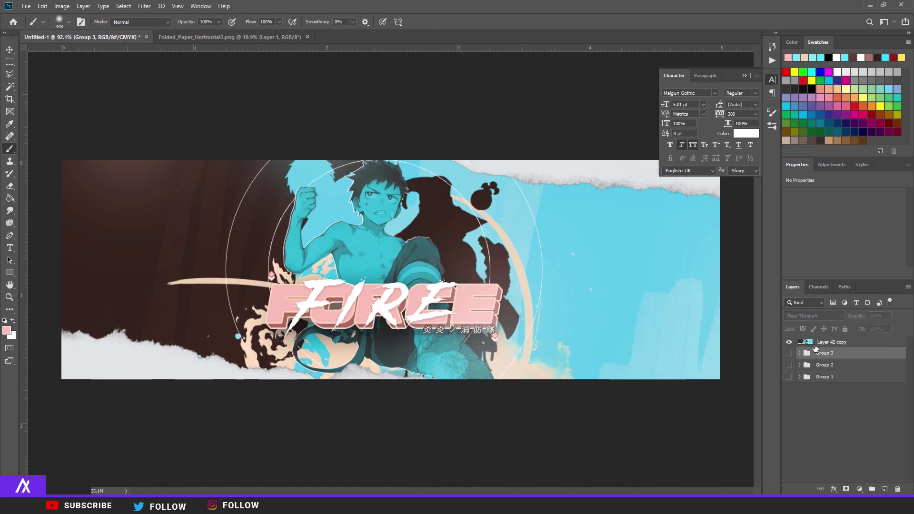
Marquee the whole banner, cut the merged artwork onto a new layer, and delete the leftover Layer 42 copy.
{"action": "left_click", "coordinate": [826, 342]}
{"action": "left_click", "coordinate": [9, 62]}
{"action": "left_click_drag", "start_coordinate": [56, 154], "coordinate": [845, 500]}
{"action": "right_click", "coordinate": [638, 294]}
{"action": "left_click", "coordinate": [657, 365]}
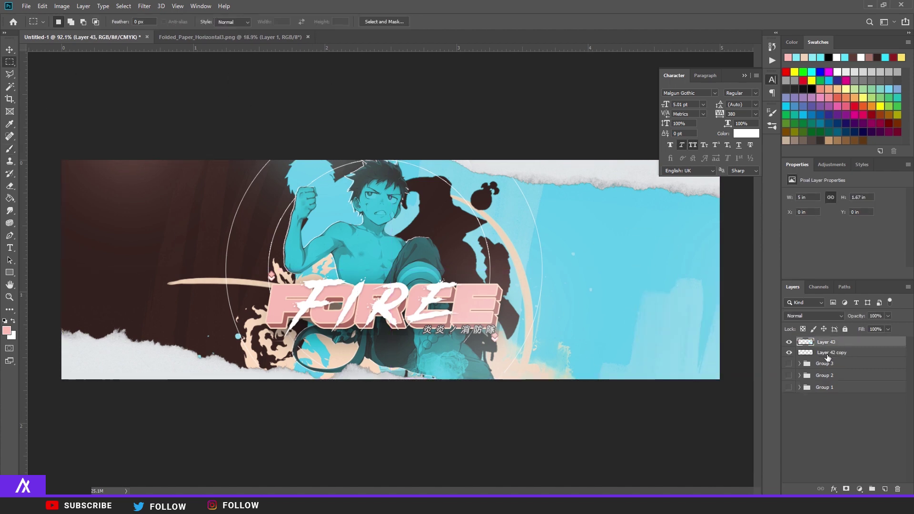
{"action": "left_click", "coordinate": [827, 353]}
{"action": "key", "text": "Delete"}
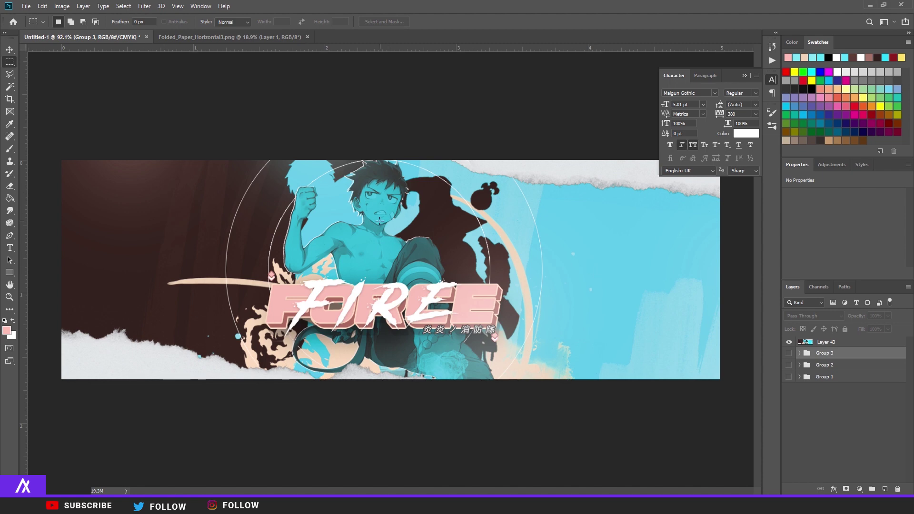
Duplicate Layer 43, the trimmed merged banner.
{"action": "scroll", "coordinate": [379, 221], "scroll_direction": "down", "scroll_amount": 3}
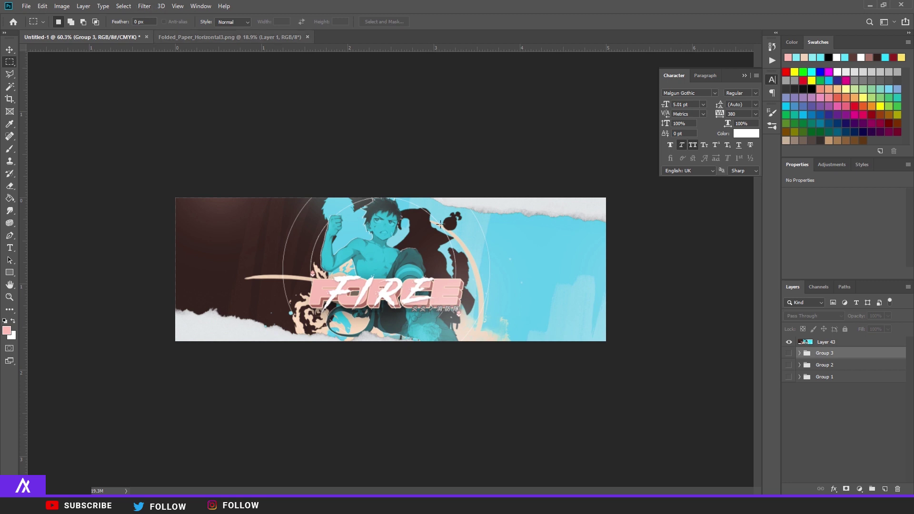
{"action": "left_click", "coordinate": [842, 343]}
{"action": "key", "text": "ctrl+j"}
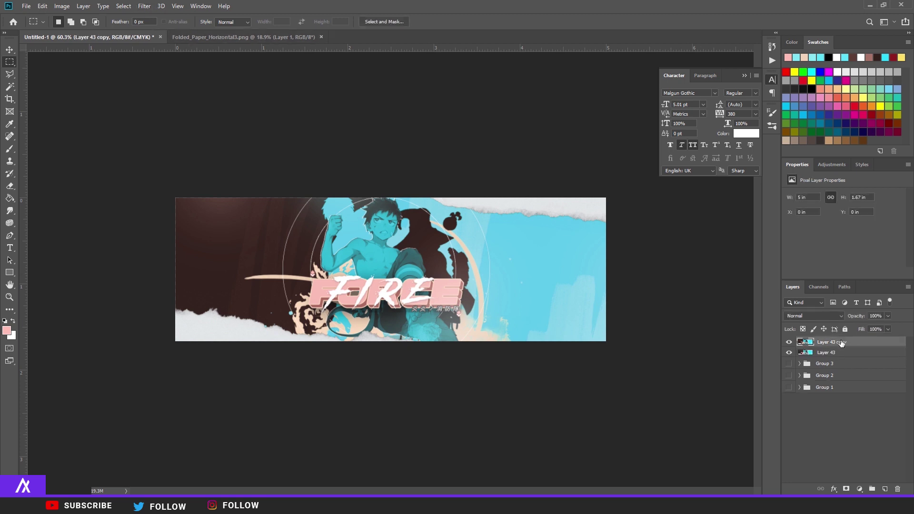
{"action": "right_click", "coordinate": [851, 342]}
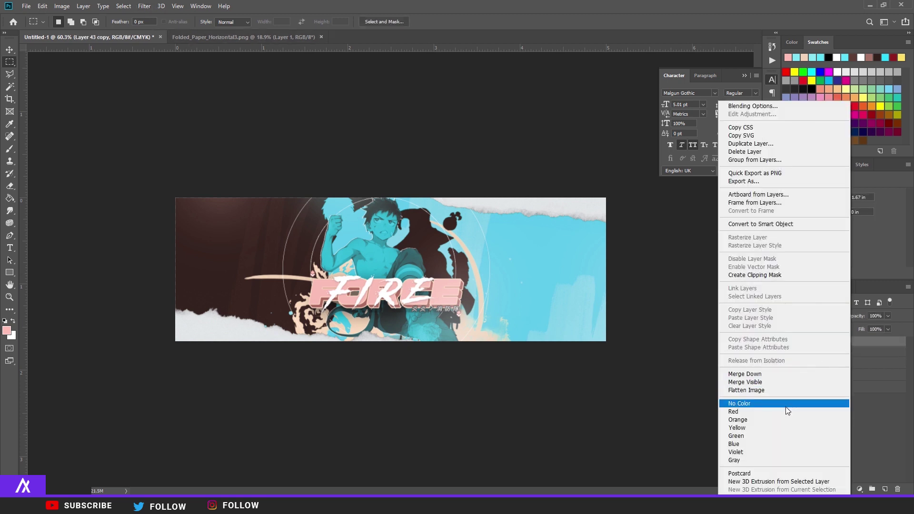
Start the Camera Raw Filter on the copy and adjust basic tones with temperature -3, tint -4, exposure -0.10 and contrast +5.
{"action": "left_click", "coordinate": [144, 6]}
{"action": "left_click", "coordinate": [145, 6]}
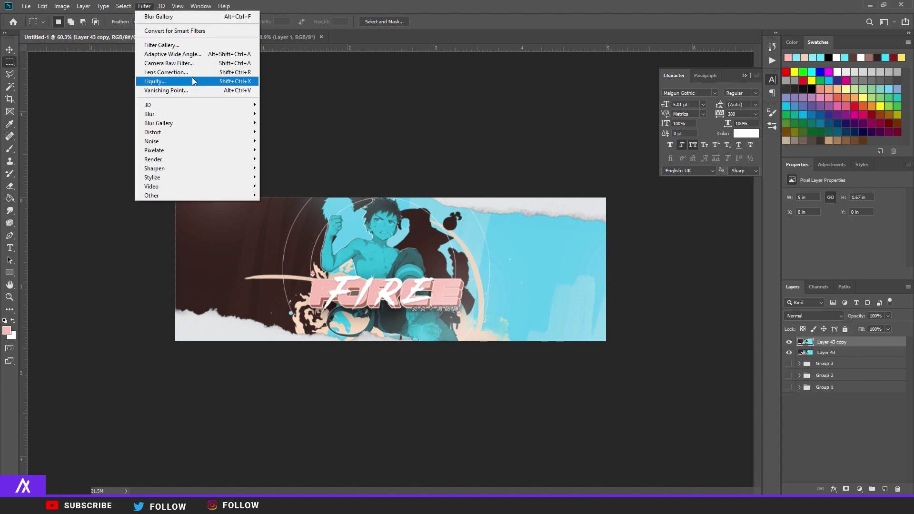
{"action": "left_click", "coordinate": [194, 64]}
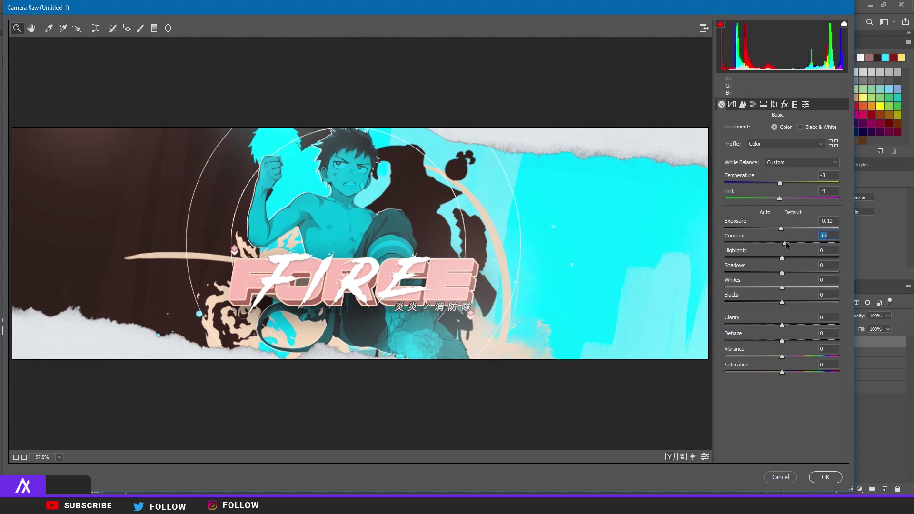
{"action": "left_click", "coordinate": [784, 257]}
{"action": "left_click_drag", "start_coordinate": [782, 274], "coordinate": [788, 288]}
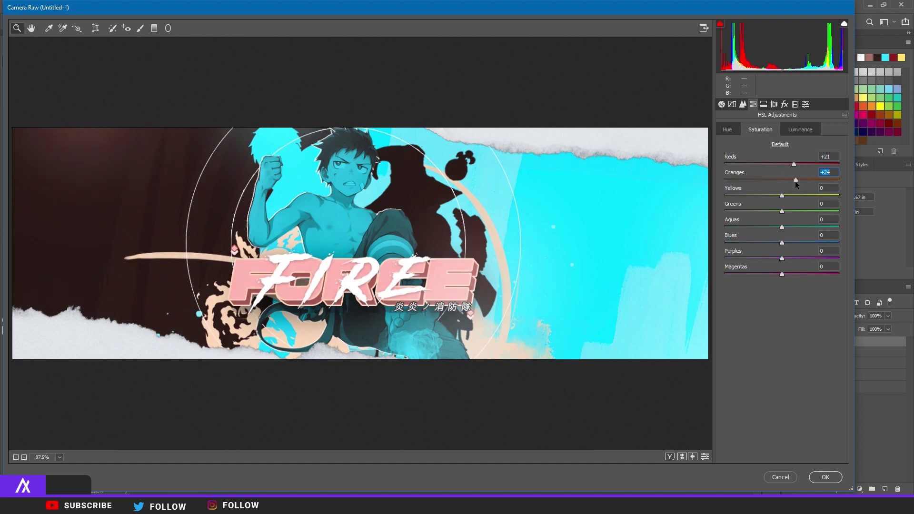
Shift the aqua and blue hues, calibrate primary hues to red -11, green +10 and blue -4 with shadow tint +3, and apply the filter.
{"action": "left_click", "coordinate": [782, 227]}
{"action": "left_click_drag", "start_coordinate": [782, 227], "coordinate": [790, 226]}
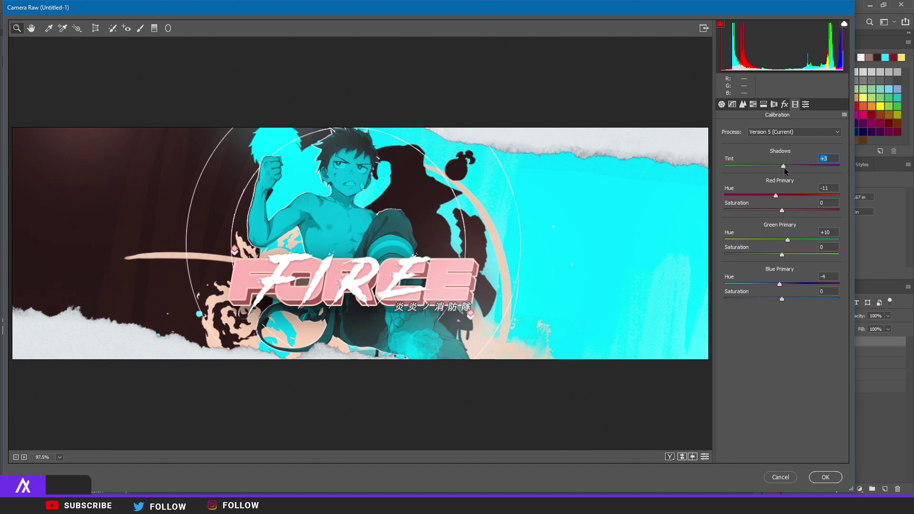
{"action": "left_click", "coordinate": [825, 477]}
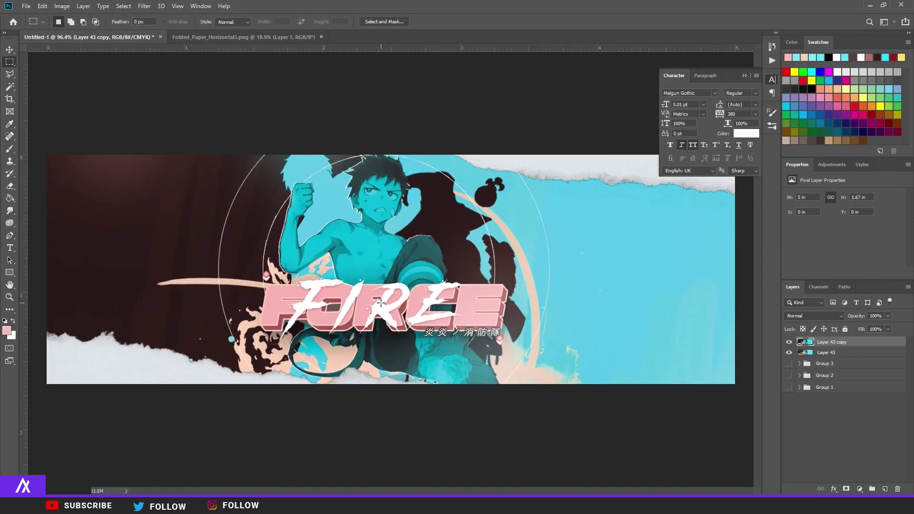
{"action": "scroll", "coordinate": [421, 312], "scroll_direction": "up", "scroll_amount": 2}
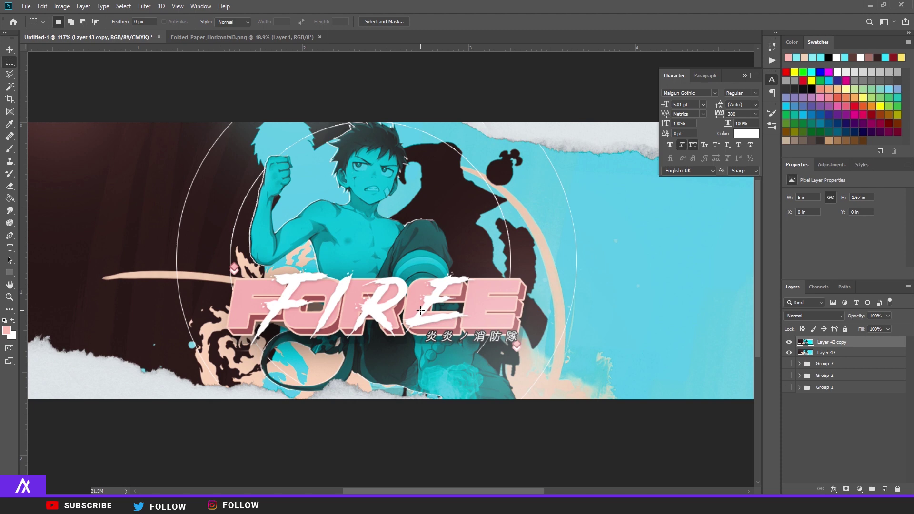
Merge Layer 43 and its graded copy into one layer, and duplicate the merged result.
{"action": "left_click", "coordinate": [853, 356]}
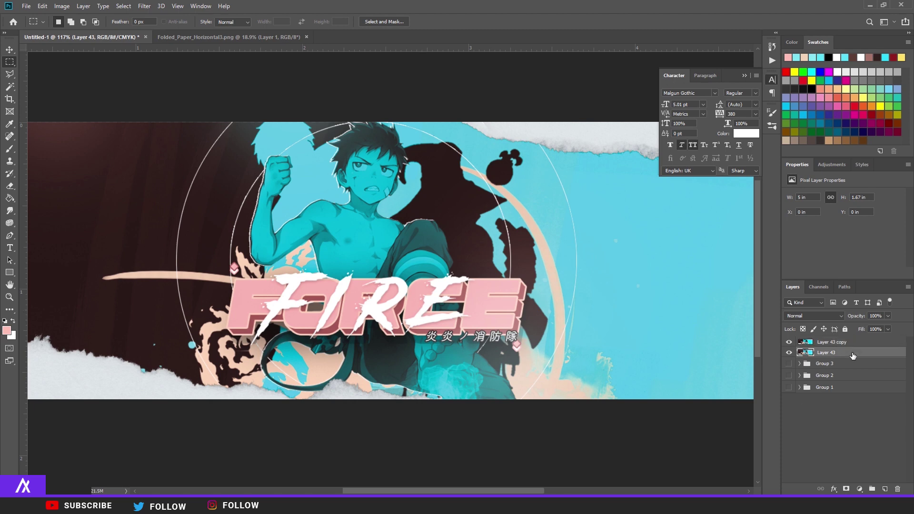
{"action": "left_click", "coordinate": [862, 341], "text": "shift"}
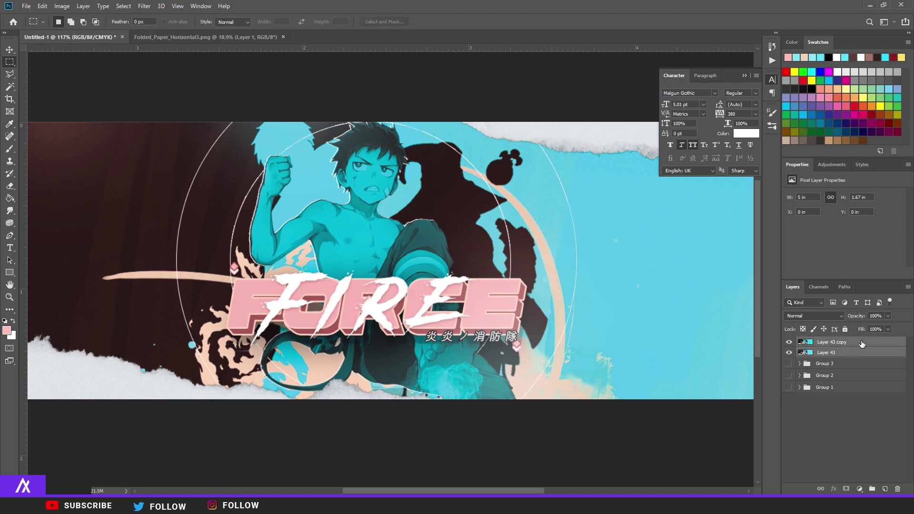
{"action": "key", "text": "ctrl+e"}
{"action": "key", "text": "ctrl+j"}
Open the Camera Raw Filter on the new copy, preview its presets, compare before and after, and apply the filter.
{"action": "left_click", "coordinate": [151, 5]}
{"action": "left_click", "coordinate": [179, 63]}
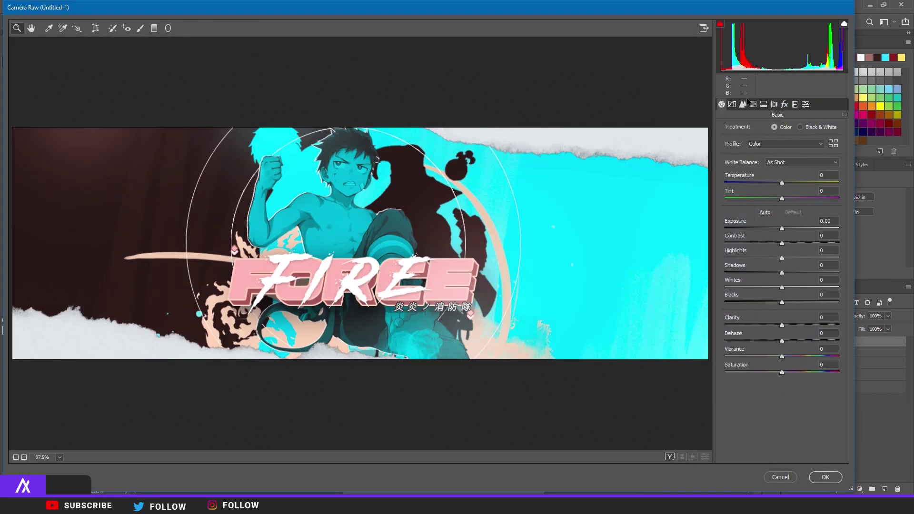
{"action": "left_click", "coordinate": [805, 104]}
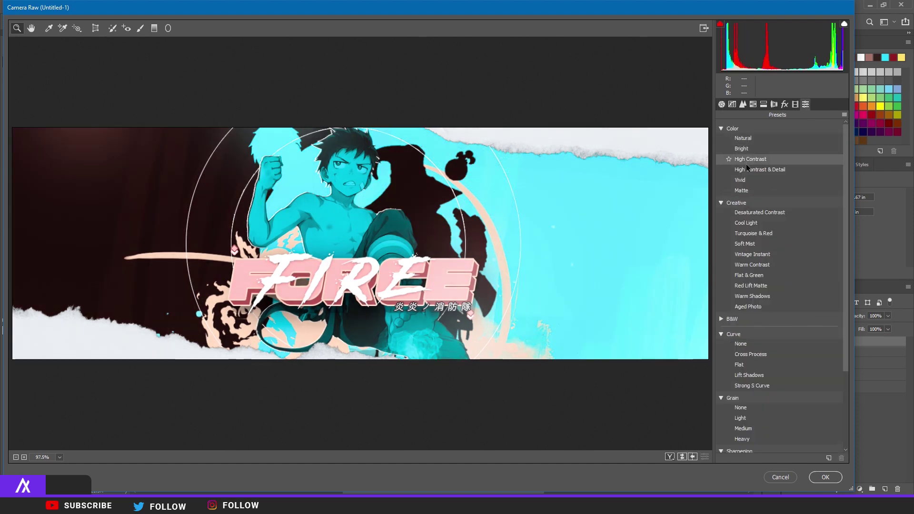
{"action": "left_click", "coordinate": [669, 456]}
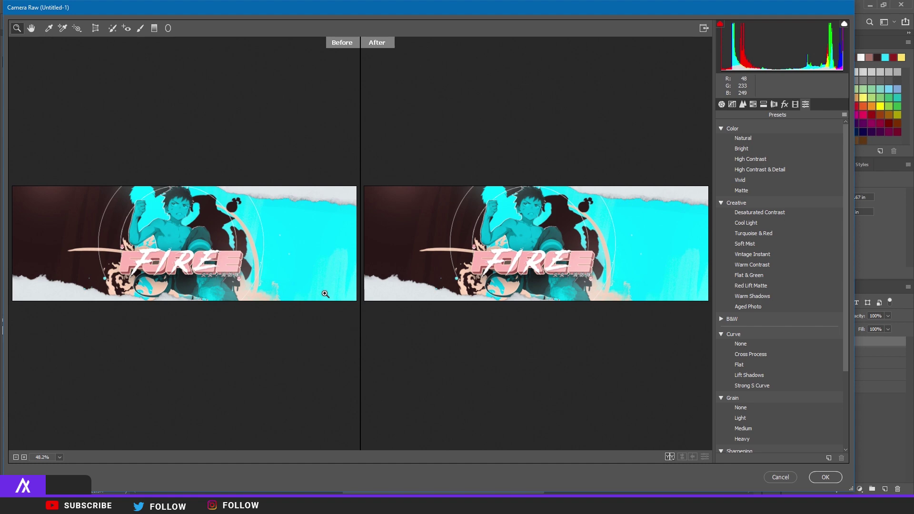
{"action": "left_click", "coordinate": [824, 477]}
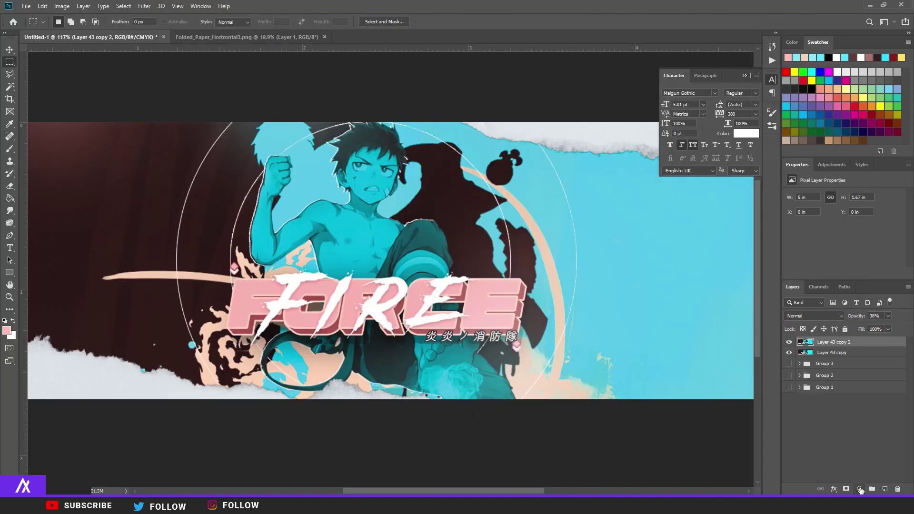
Add a Brightness/Contrast adjustment layer above the banner with contrast 15 and slightly reduced brightness.
{"action": "left_click", "coordinate": [859, 489]}
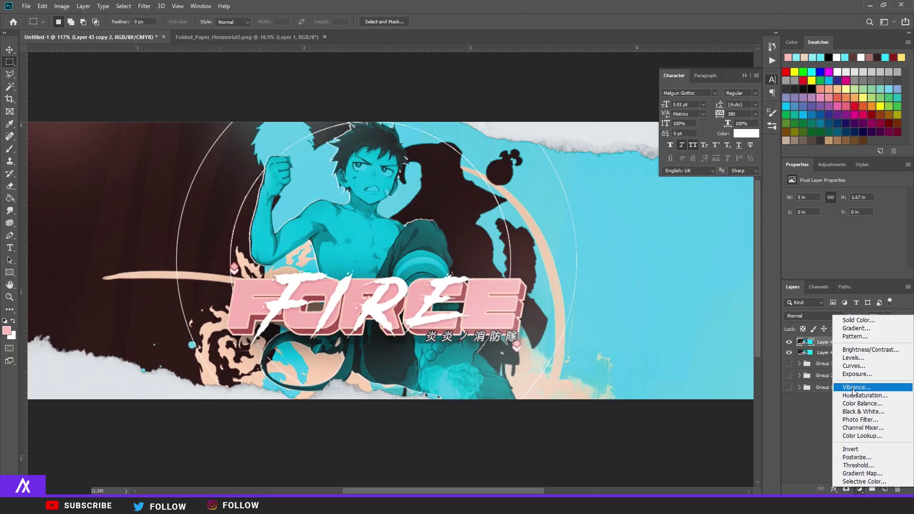
{"action": "left_click", "coordinate": [861, 353]}
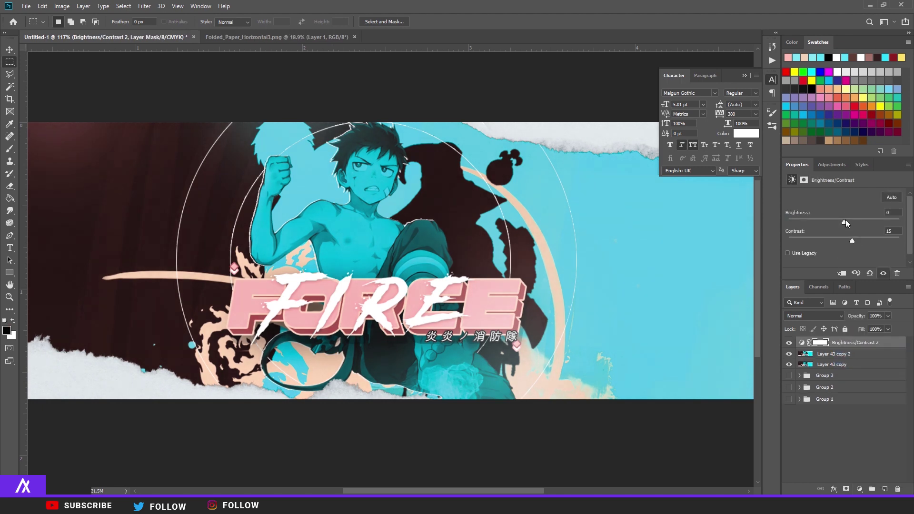
{"action": "left_click_drag", "start_coordinate": [847, 219], "coordinate": [841, 220]}
Add a Vibrance adjustment layer with vibrance +16 and saturation +30, and compare the banner with and without it.
{"action": "left_click", "coordinate": [860, 490]}
{"action": "left_click", "coordinate": [859, 388]}
{"action": "mouse_move", "coordinate": [847, 223]}
{"action": "left_mouse_down"}
{"action": "mouse_move", "coordinate": [869, 220]}
{"action": "mouse_move", "coordinate": [859, 223]}
{"action": "left_mouse_up"}
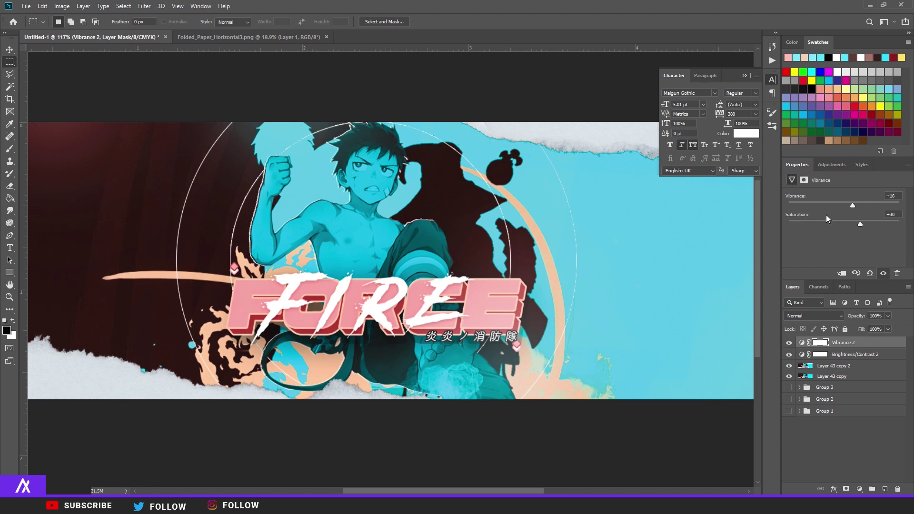
{"action": "key", "text": "ctrl+0"}
{"action": "left_click", "coordinate": [788, 343]}
{"action": "left_click", "coordinate": [788, 343]}
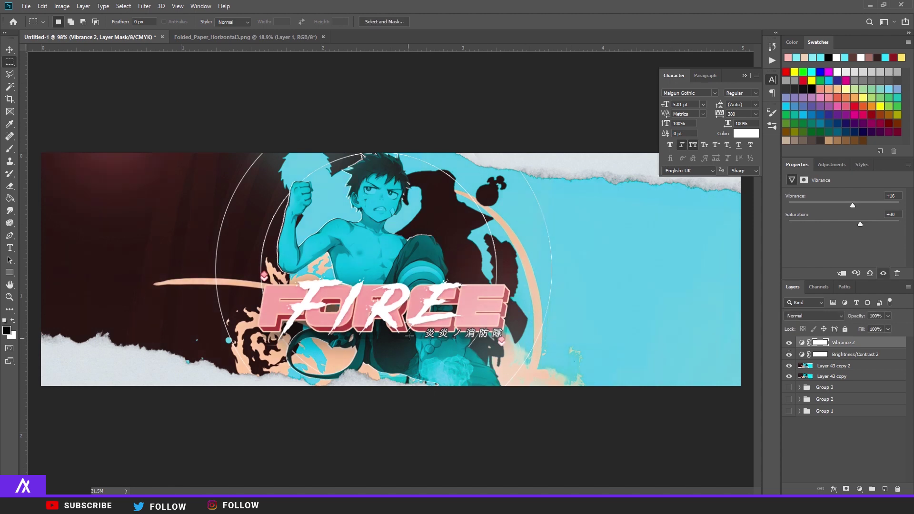
Add a Hue/Saturation adjustment layer with hue +178 to turn the cyan areas red, and slightly reduce its saturation.
{"action": "left_click", "coordinate": [858, 489]}
{"action": "left_click", "coordinate": [847, 388]}
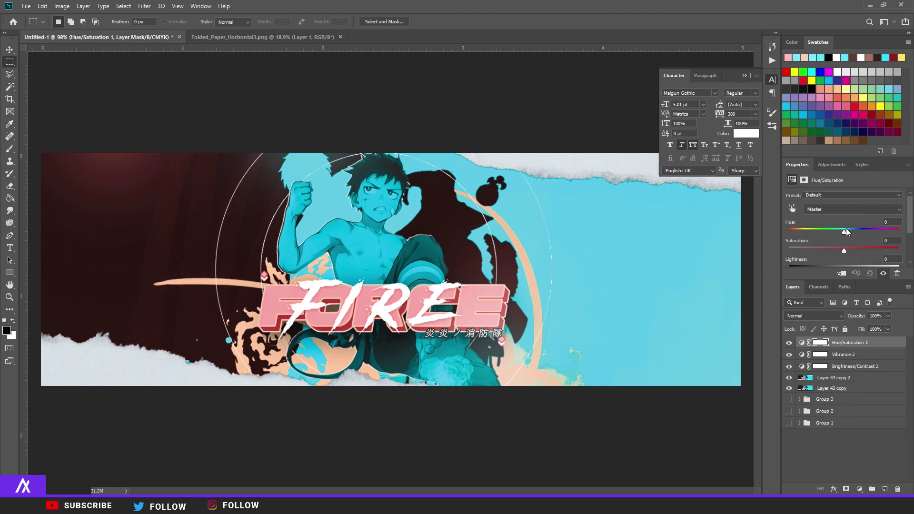
{"action": "left_click_drag", "start_coordinate": [846, 229], "coordinate": [899, 232]}
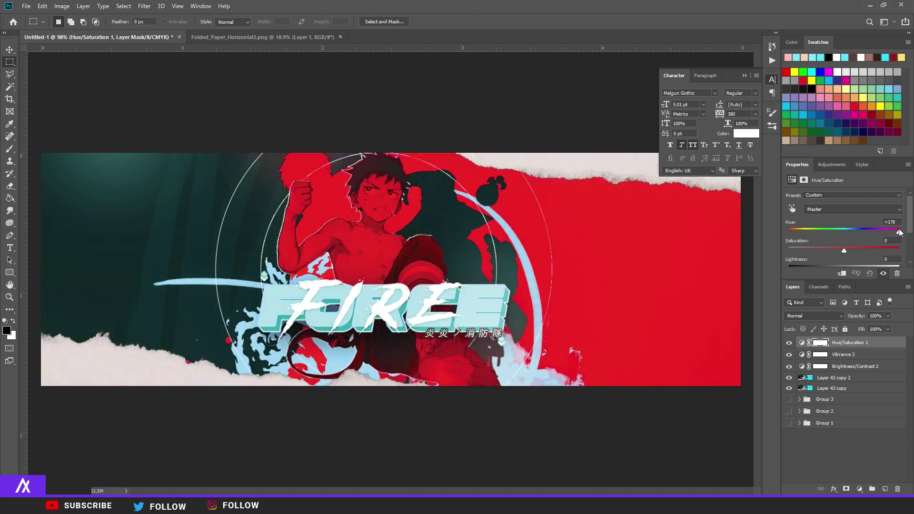
{"action": "scroll", "coordinate": [547, 256], "scroll_direction": "down", "scroll_amount": 4}
{"action": "scroll", "coordinate": [548, 255], "scroll_direction": "up", "scroll_amount": 4}
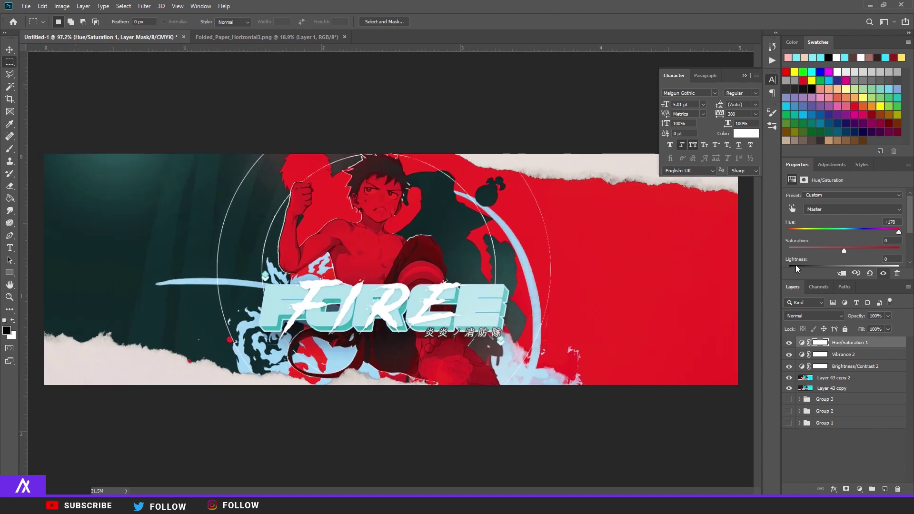
{"action": "left_click_drag", "start_coordinate": [844, 248], "coordinate": [837, 250]}
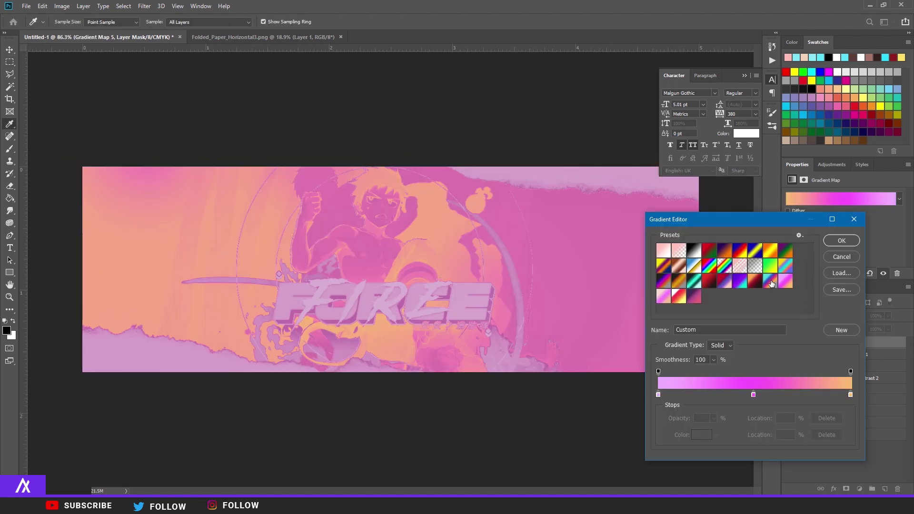
Add a reversed Gradient Map adjustment using the dark, crimson and orange preset, and set its blend mode to Hue.
{"action": "left_click", "coordinate": [756, 282]}
{"action": "left_click", "coordinate": [756, 282]}
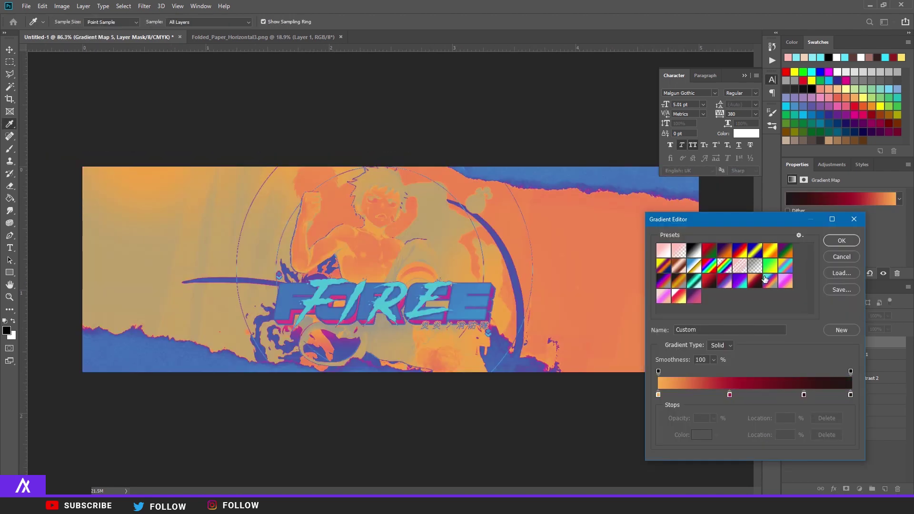
{"action": "left_click", "coordinate": [841, 240]}
{"action": "key", "text": "m"}
{"action": "left_click", "coordinate": [804, 316]}
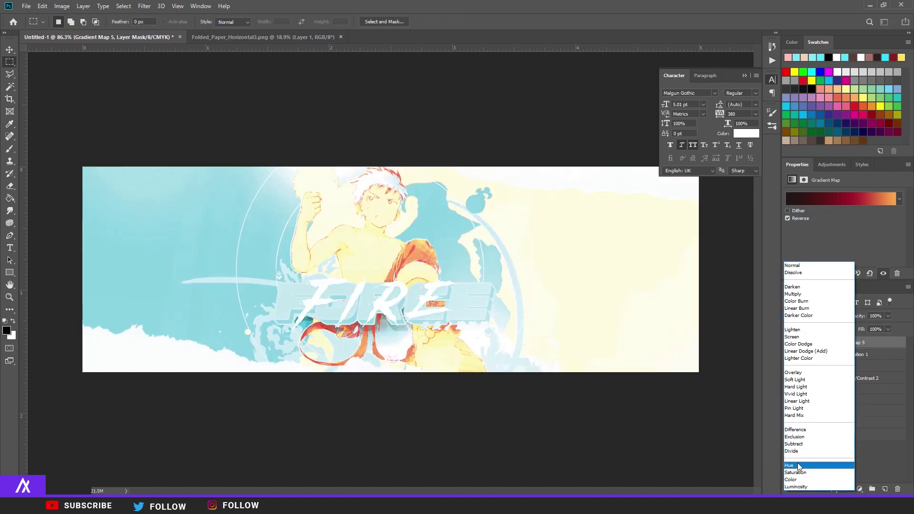
{"action": "left_click", "coordinate": [798, 465]}
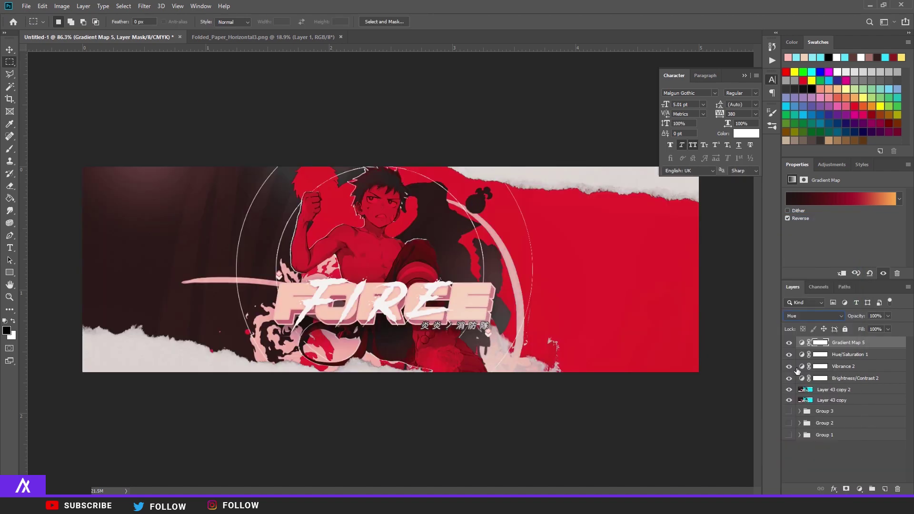
Compare the banner with and without the gradient map, and lower the gradient map's opacity to 60%.
{"action": "left_click", "coordinate": [787, 342]}
{"action": "left_click", "coordinate": [787, 343]}
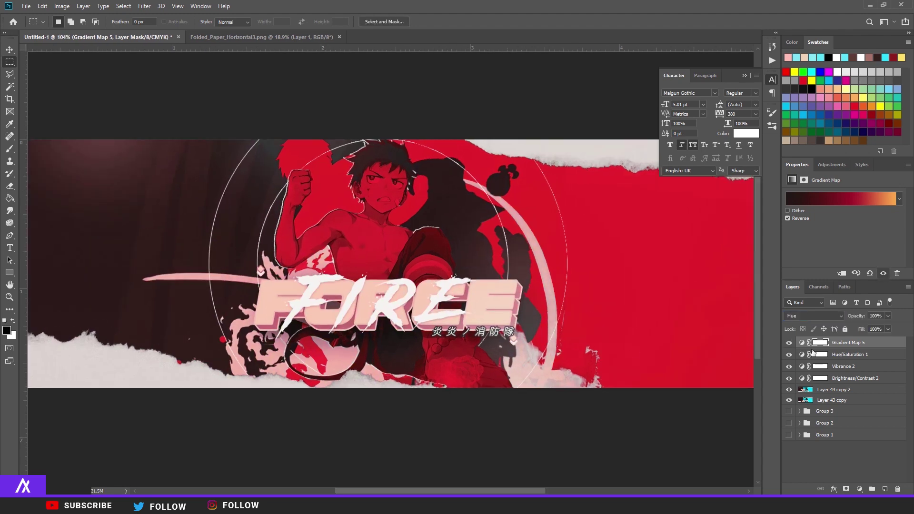
{"action": "left_click", "coordinate": [788, 342]}
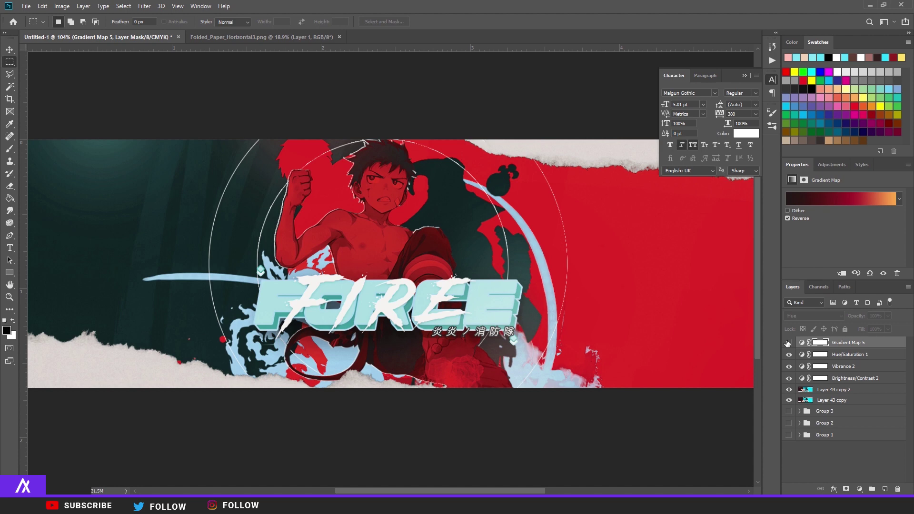
{"action": "left_click", "coordinate": [788, 343]}
{"action": "left_click", "coordinate": [787, 343]}
{"action": "left_click", "coordinate": [787, 342]}
{"action": "left_click", "coordinate": [887, 316]}
{"action": "left_click_drag", "start_coordinate": [889, 327], "coordinate": [875, 328]}
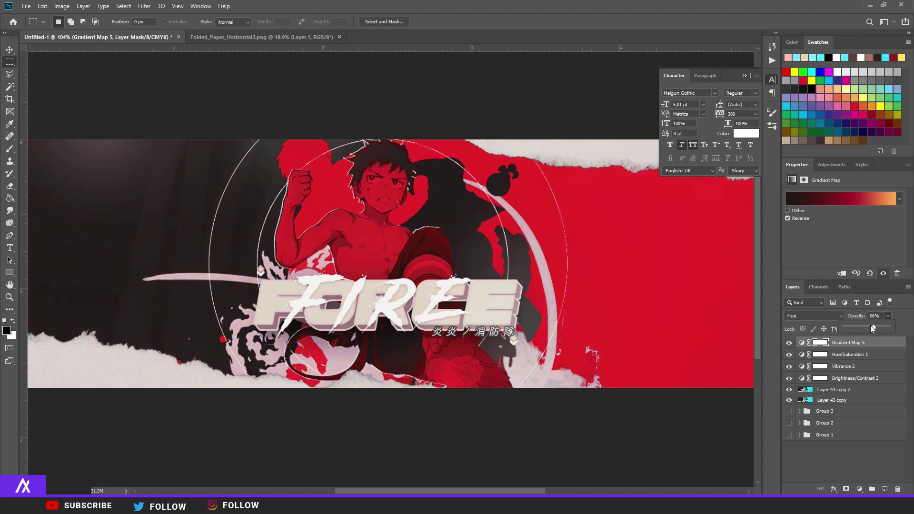
{"action": "scroll", "coordinate": [465, 359], "scroll_direction": "down", "scroll_amount": 4}
{"action": "scroll", "coordinate": [465, 359], "scroll_direction": "up", "scroll_amount": 2}
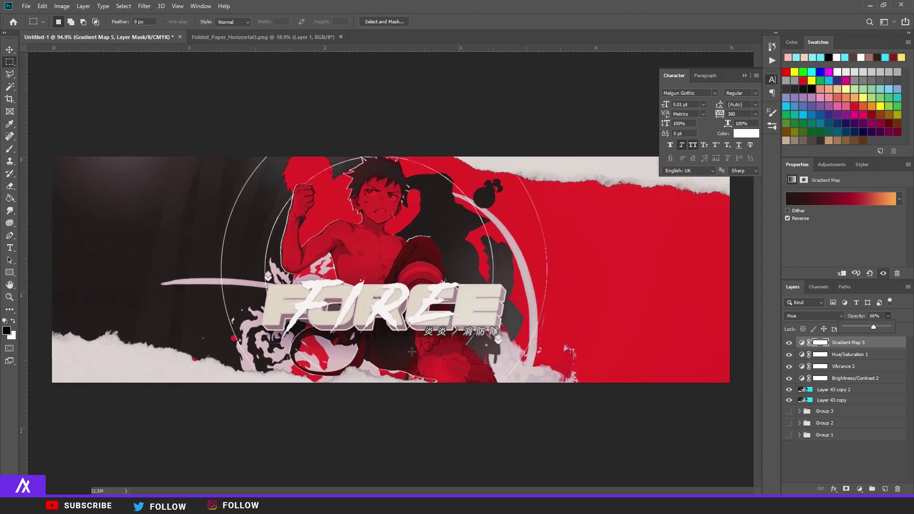
{"action": "mouse_move", "coordinate": [873, 328]}
{"action": "left_mouse_down"}
{"action": "mouse_move", "coordinate": [863, 329]}
{"action": "mouse_move", "coordinate": [871, 329]}
{"action": "left_mouse_up"}
Merge the gradient map, the other adjustments and both banner layers into one layer, and duplicate it.
{"action": "left_click", "coordinate": [846, 401], "text": "shift"}
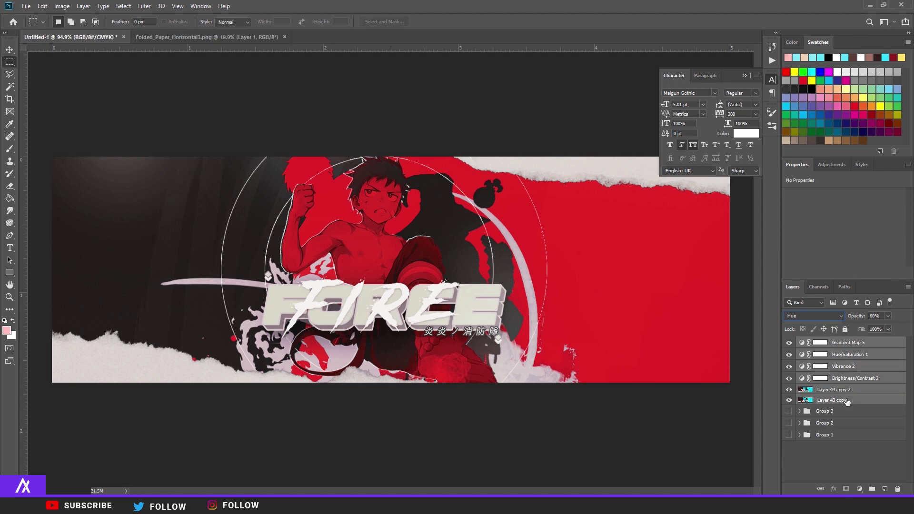
{"action": "key", "text": "ctrl+e"}
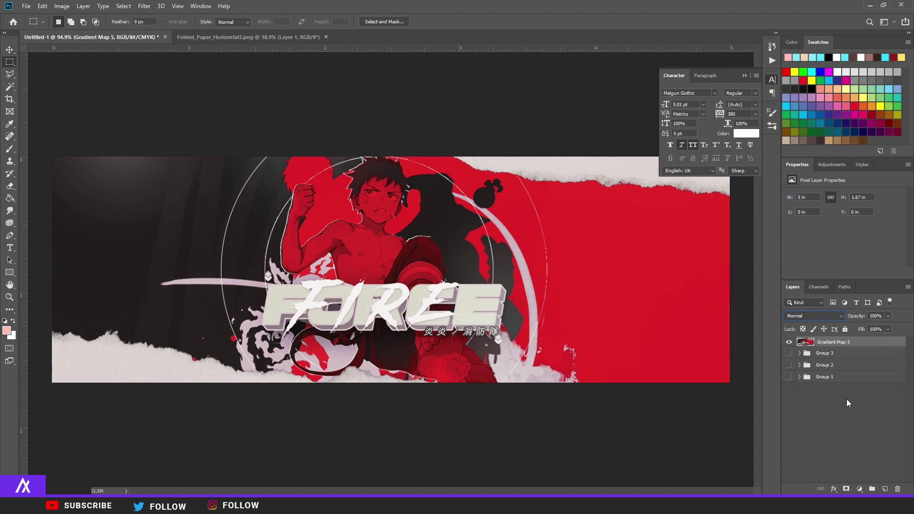
{"action": "key", "text": "ctrl+j"}
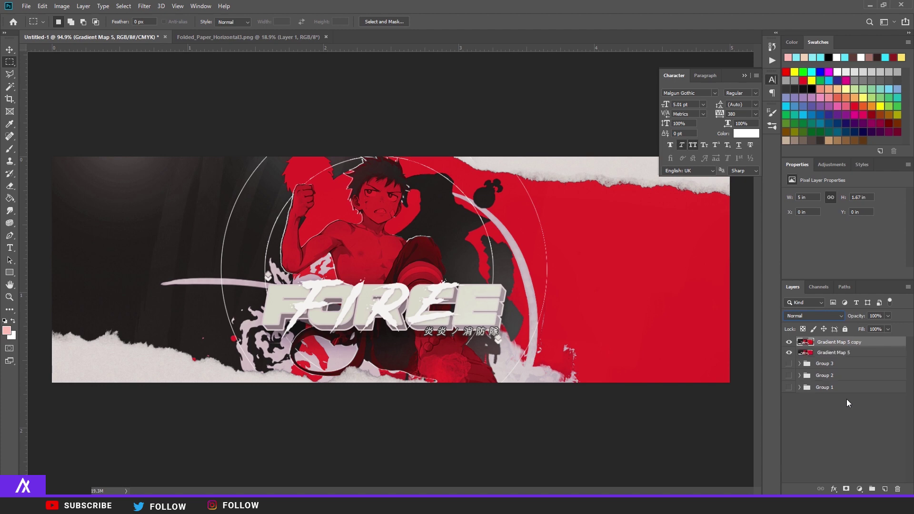
In the duplicate's advanced blending options, disable the R channel and keep G and B enabled.
{"action": "double_click", "coordinate": [884, 342]}
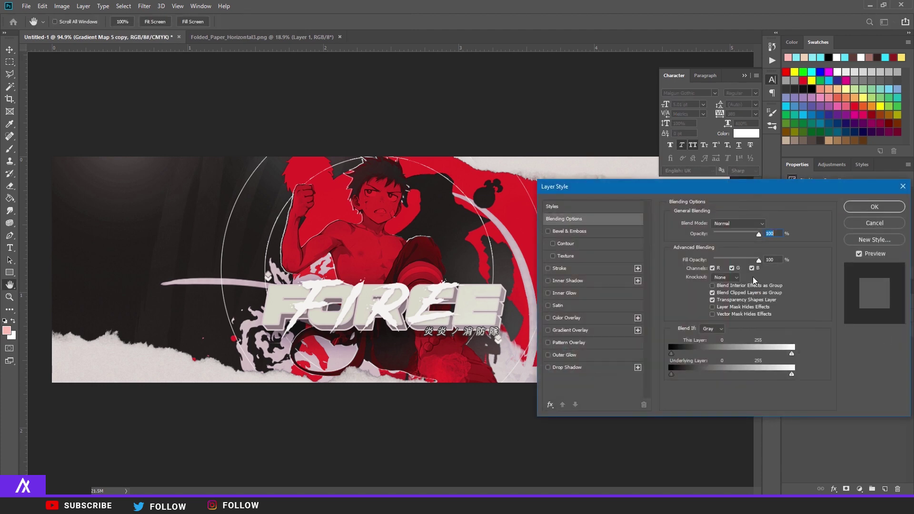
{"action": "left_click", "coordinate": [732, 268]}
{"action": "left_click", "coordinate": [752, 268]}
{"action": "left_click", "coordinate": [712, 268]}
{"action": "left_click", "coordinate": [732, 269]}
{"action": "left_click", "coordinate": [752, 269]}
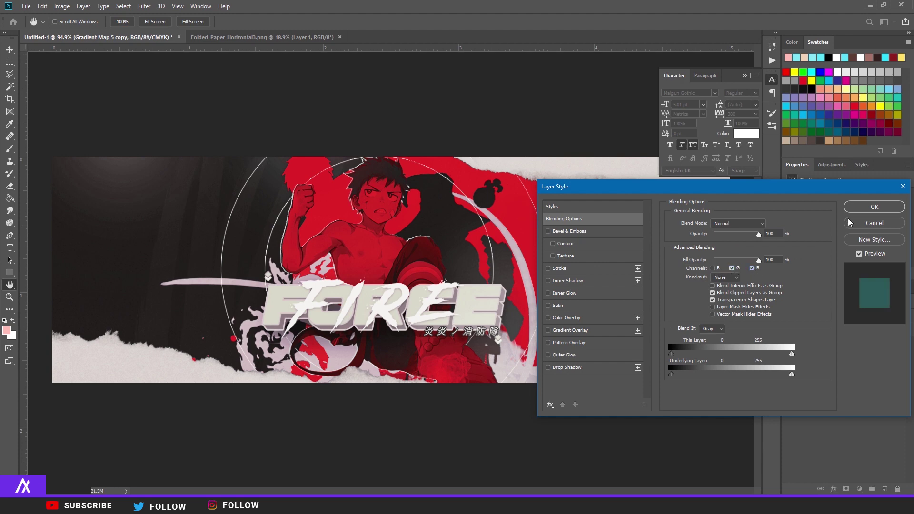
{"action": "left_click", "coordinate": [874, 207]}
Nudge the duplicate two steps to the right for a chromatic offset, and inspect the colour fringing on the character.
{"action": "left_click", "coordinate": [10, 49]}
{"action": "key", "text": "Right"}
{"action": "key", "text": "Right"}
{"action": "scroll", "coordinate": [406, 172], "scroll_direction": "up", "scroll_amount": 6}
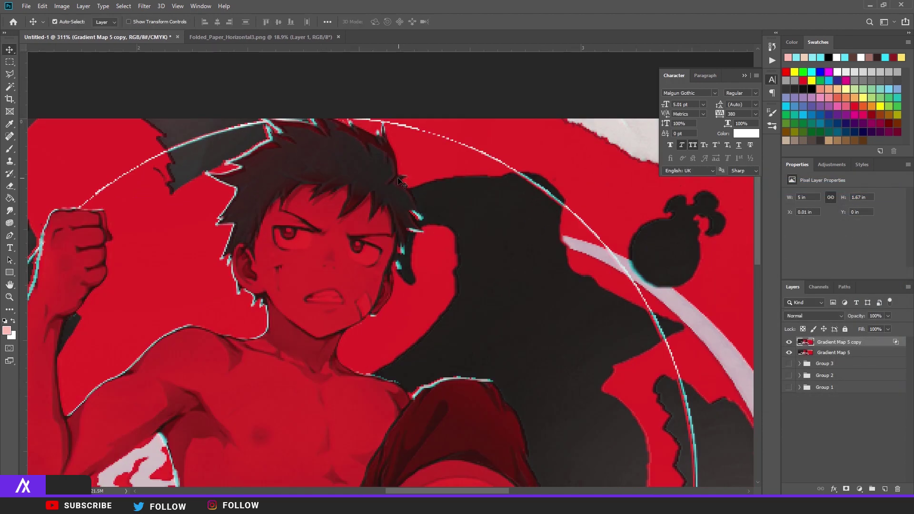
{"action": "key", "text": "ctrl+0"}
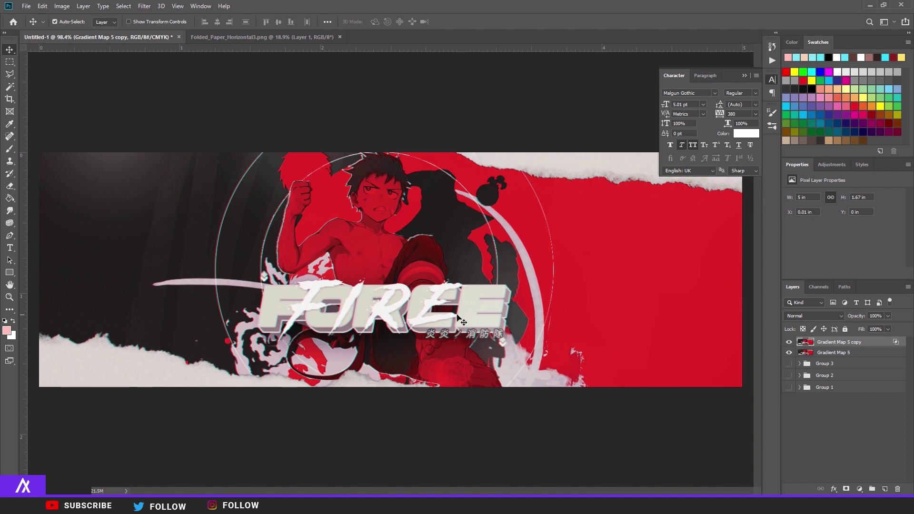
{"action": "scroll", "coordinate": [475, 332], "scroll_direction": "up", "scroll_amount": 2}
{"action": "scroll", "coordinate": [476, 331], "scroll_direction": "down", "scroll_amount": 3}
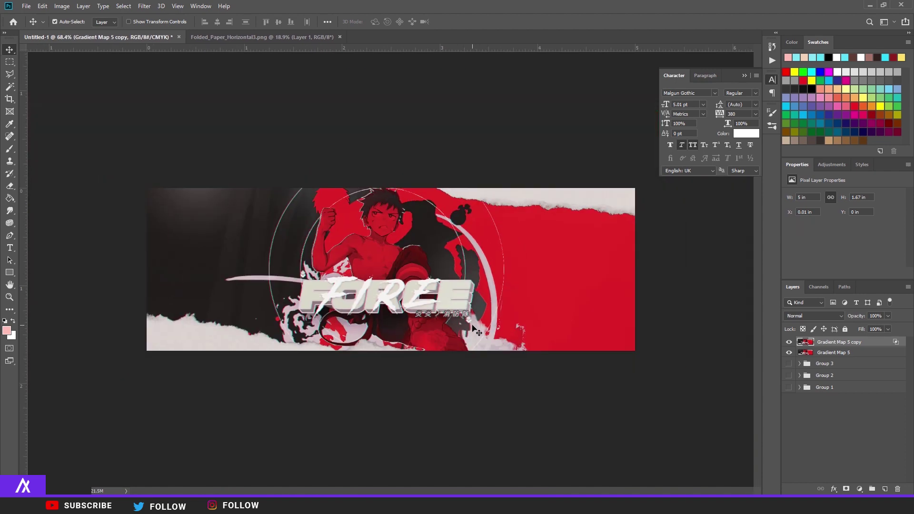
Merge the offset copy with the Gradient Map 5 layer beneath it, and duplicate the merged banner.
{"action": "left_click", "coordinate": [836, 356], "text": "ctrl"}
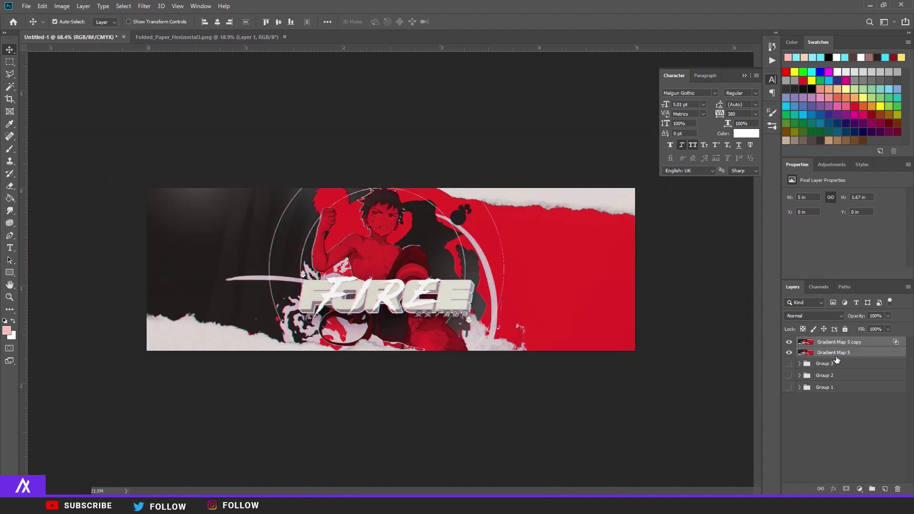
{"action": "key", "text": "ctrl+e"}
{"action": "key", "text": "ctrl+j"}
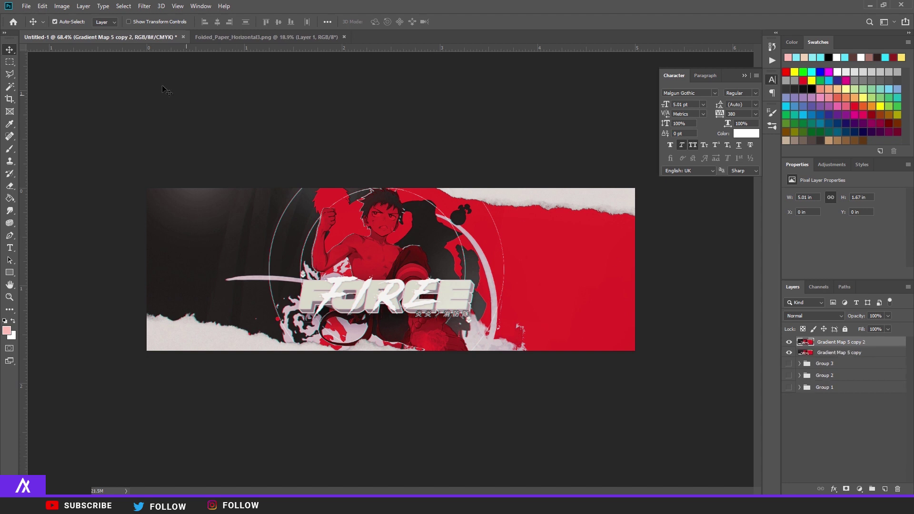
Apply the Add Noise filter to the duplicated banner and check the grain up close.
{"action": "left_click", "coordinate": [144, 7]}
{"action": "mouse_move", "coordinate": [204, 140]}
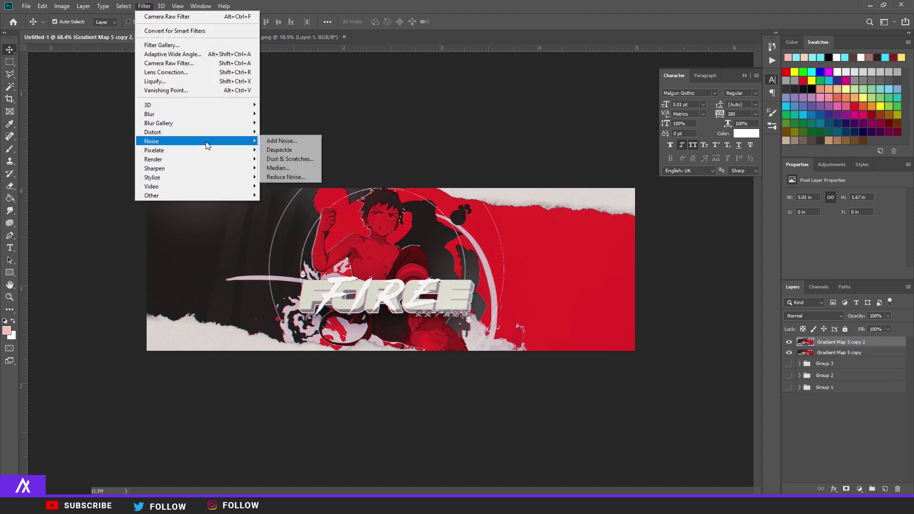
{"action": "left_click", "coordinate": [267, 140]}
{"action": "left_click", "coordinate": [387, 231]}
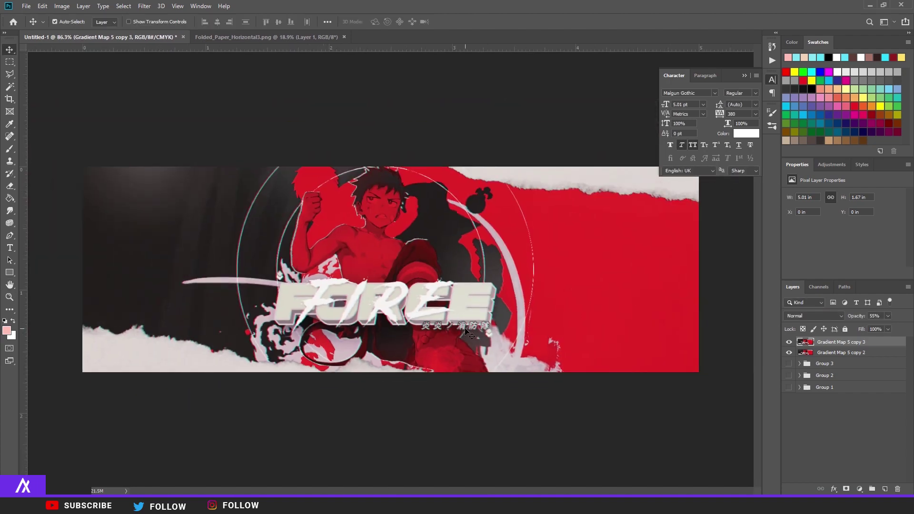
{"action": "scroll", "coordinate": [387, 152], "scroll_direction": "up", "scroll_amount": 1}
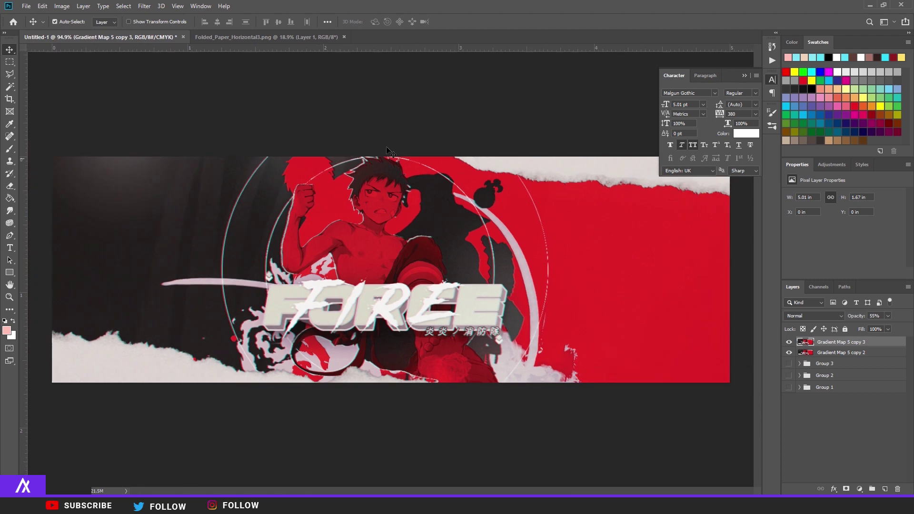